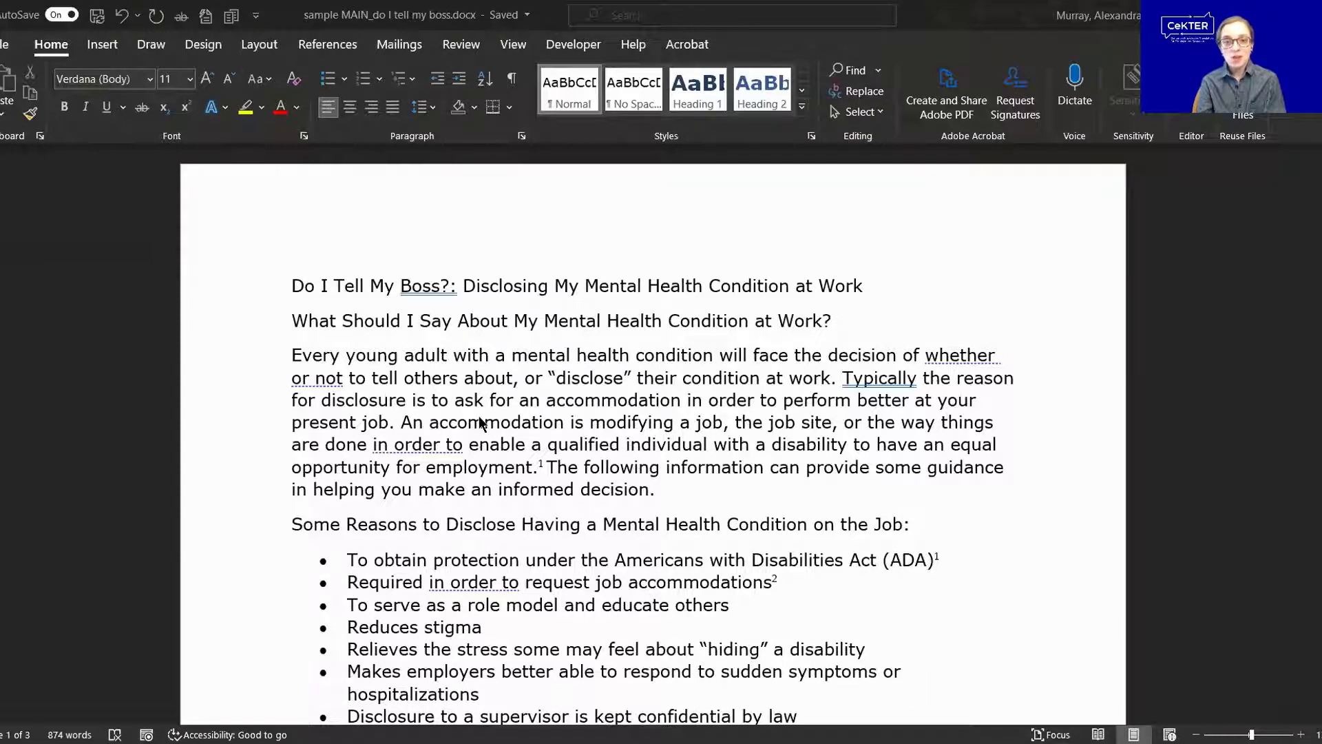
Step: Make the title line Heading 1 and the first question line Heading 2
click(491, 321)
click(513, 282)
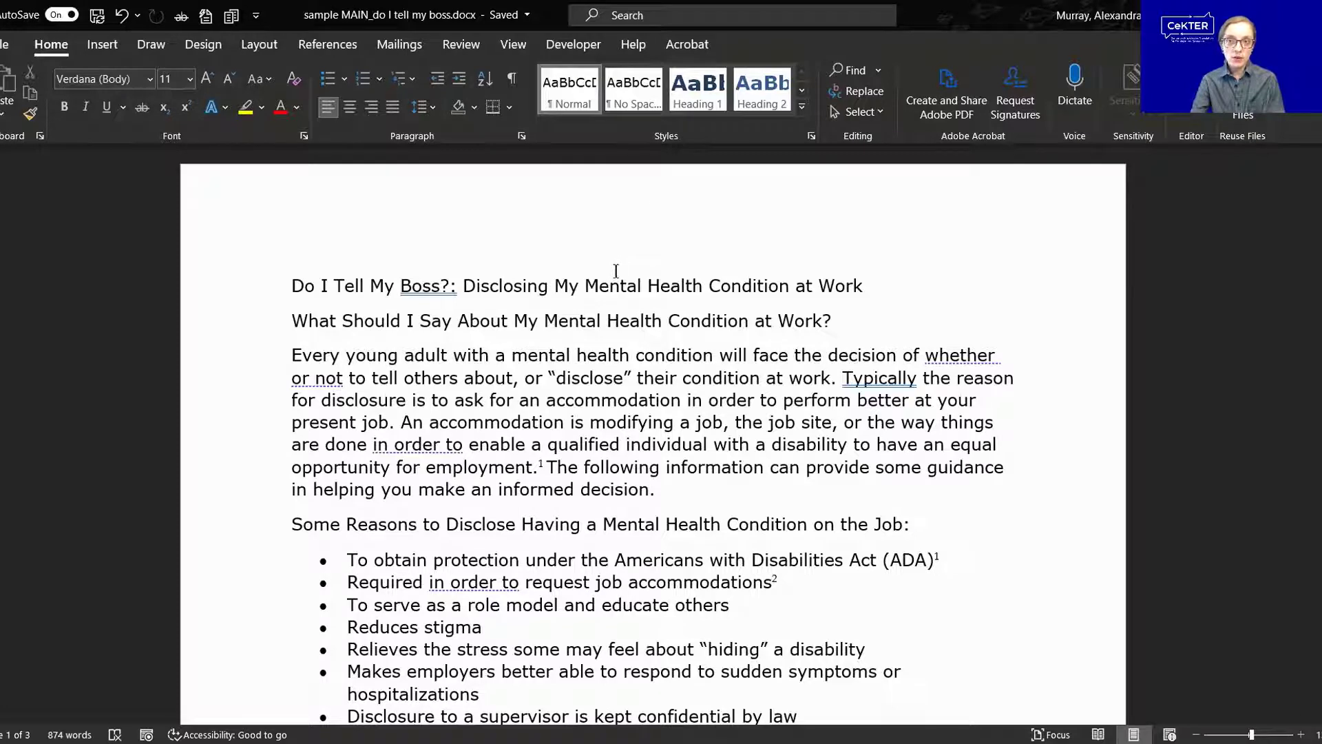
click(698, 101)
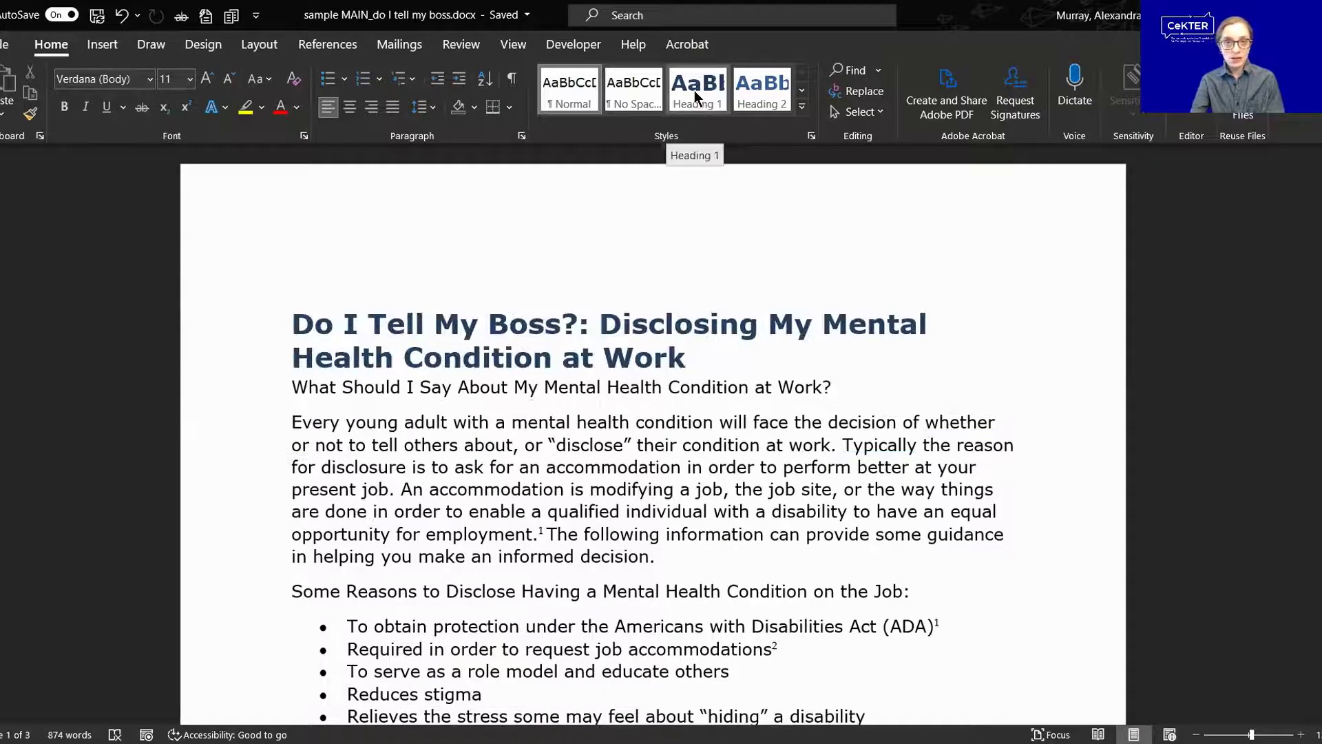
click(724, 387)
drag(748, 386, 511, 389)
click(611, 259)
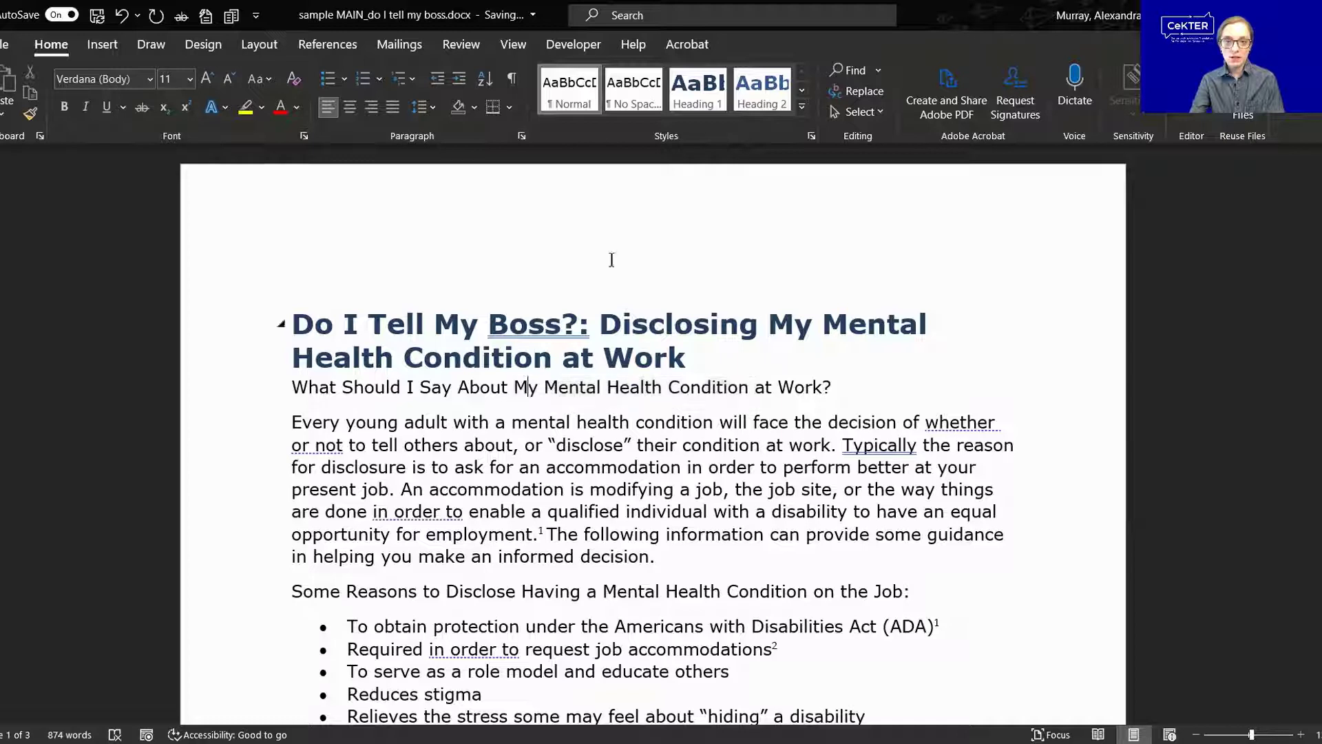
click(763, 88)
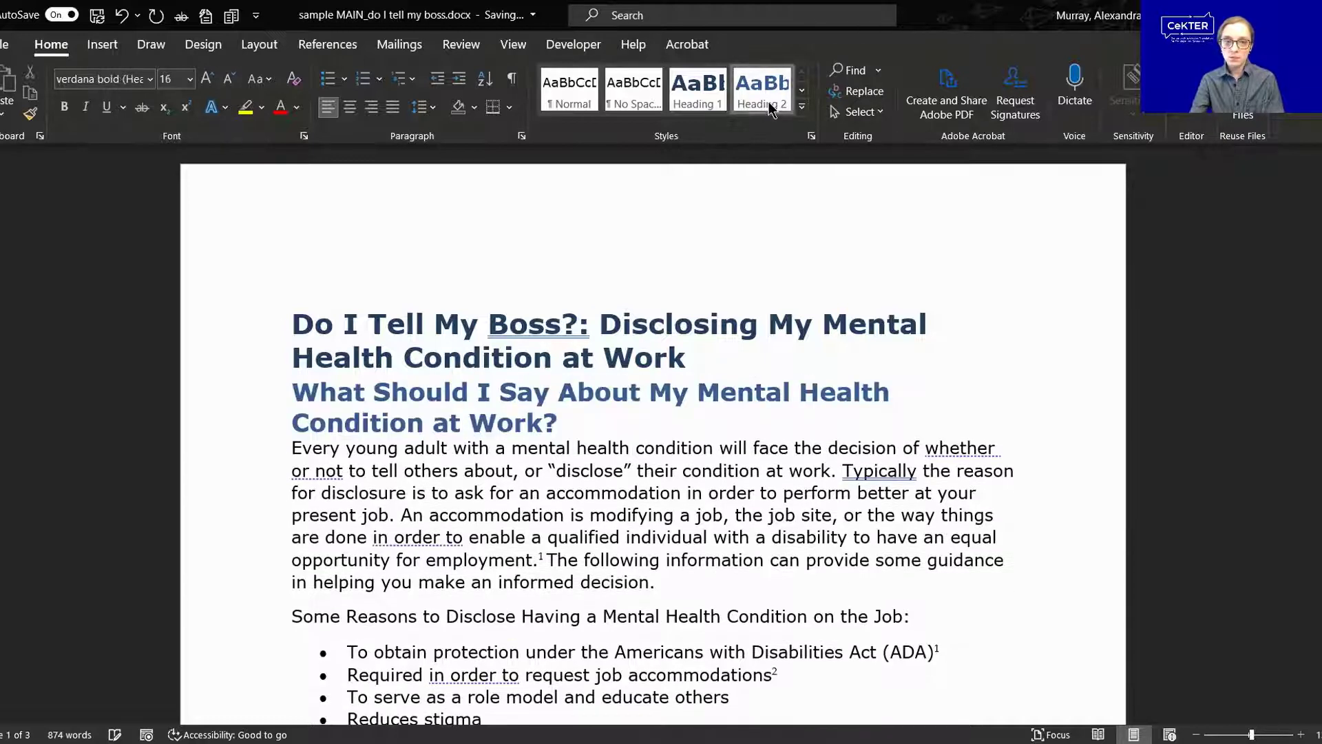
Step: Apply Heading 3 to Some Reasons to Disclose, Some Reasons Not to Disclose, and If I Want to Disclose
scroll(691, 456, down, 3)
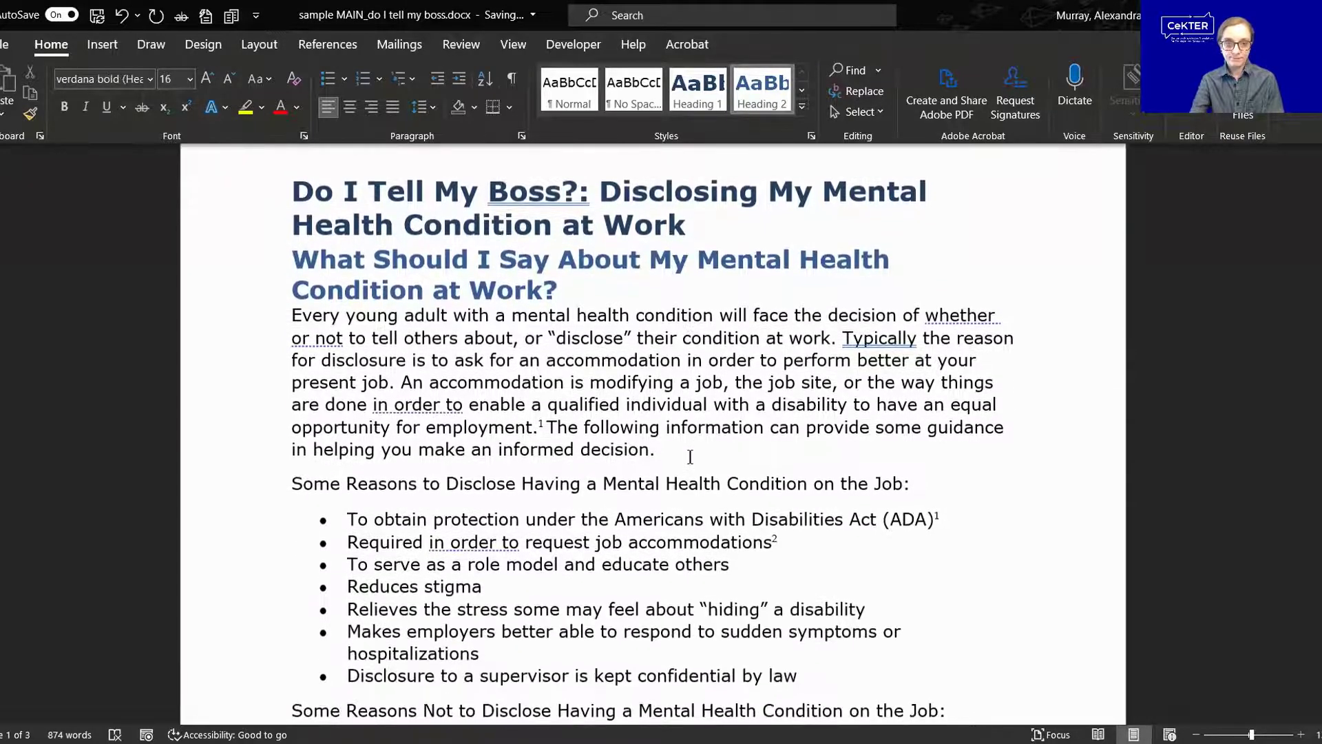
click(560, 482)
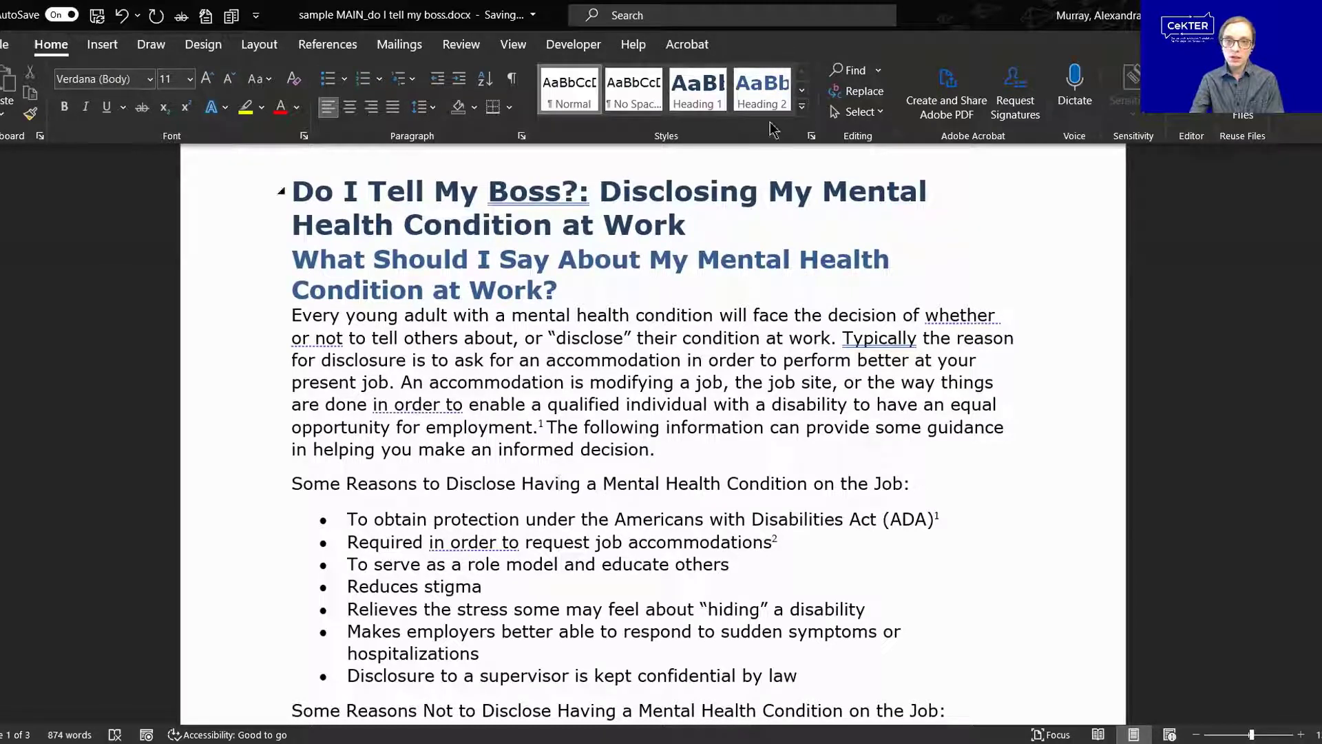
click(803, 90)
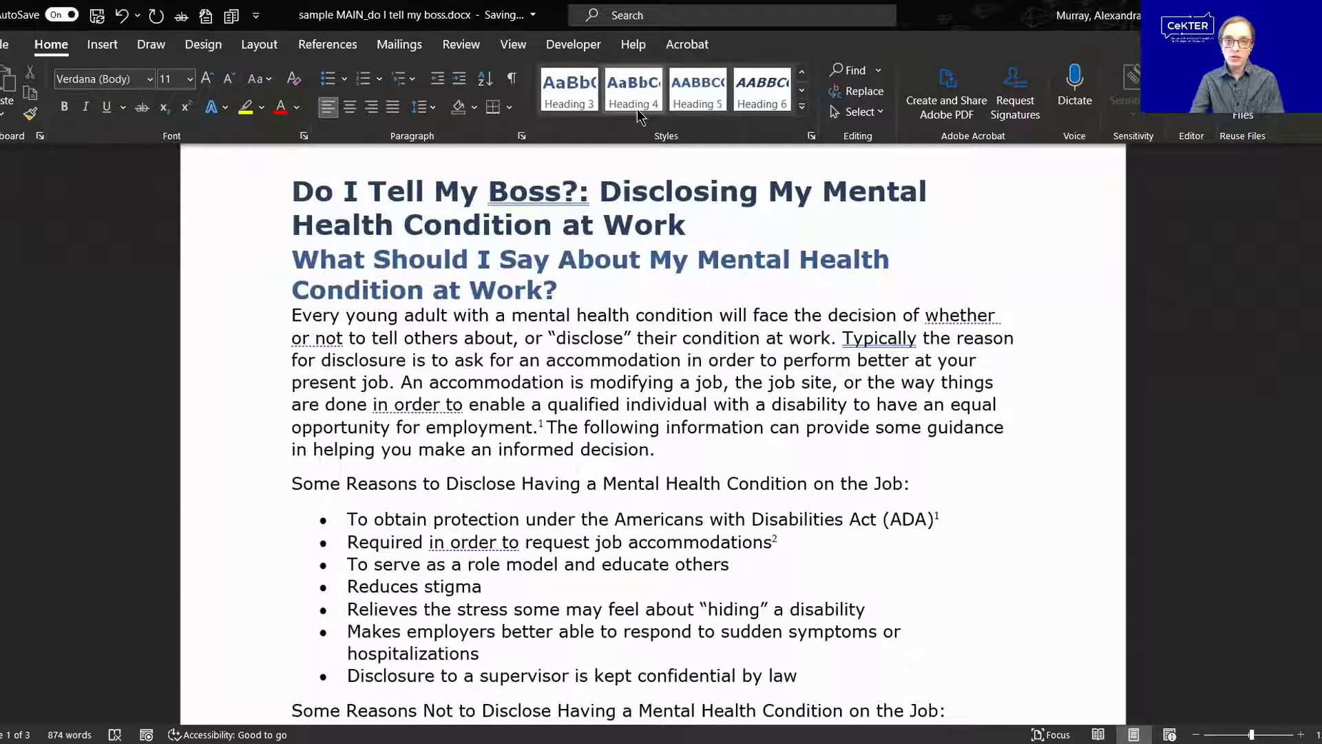
click(566, 84)
scroll(446, 389, down, 7)
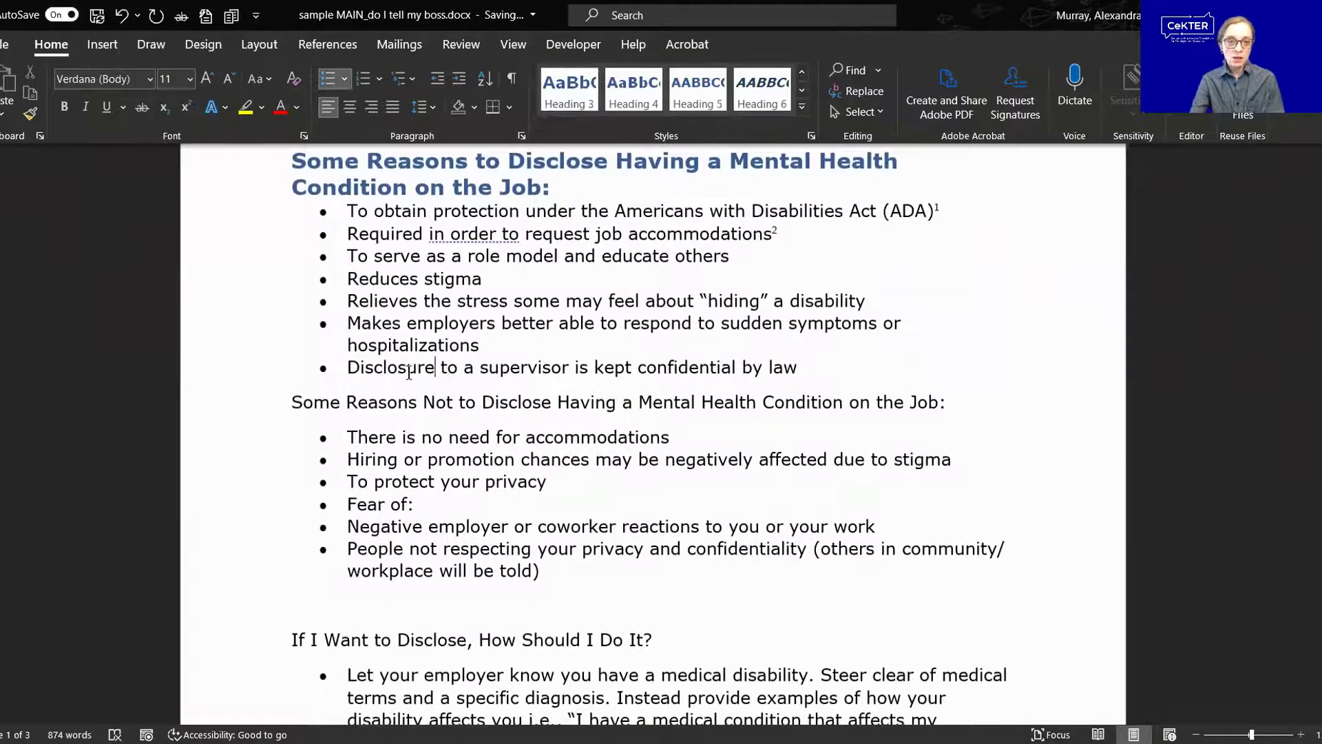
click(378, 415)
click(567, 86)
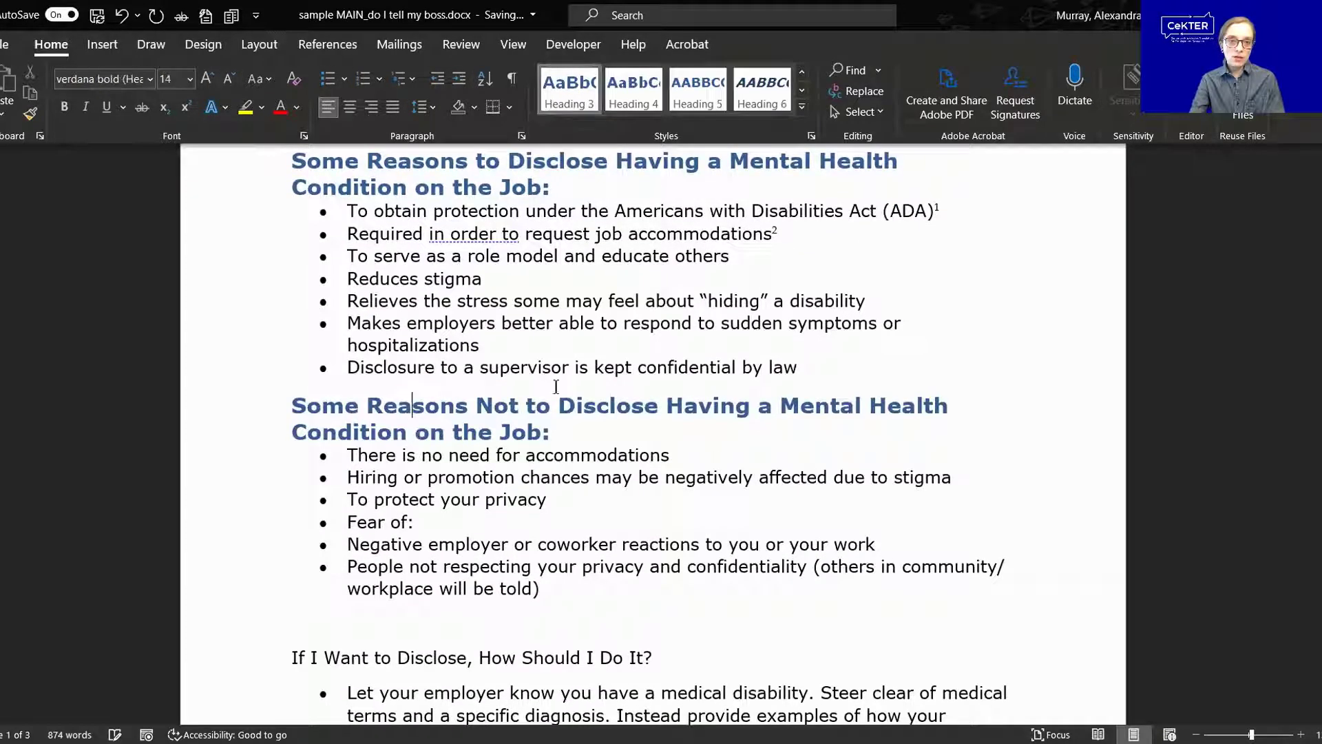
click(502, 648)
click(572, 85)
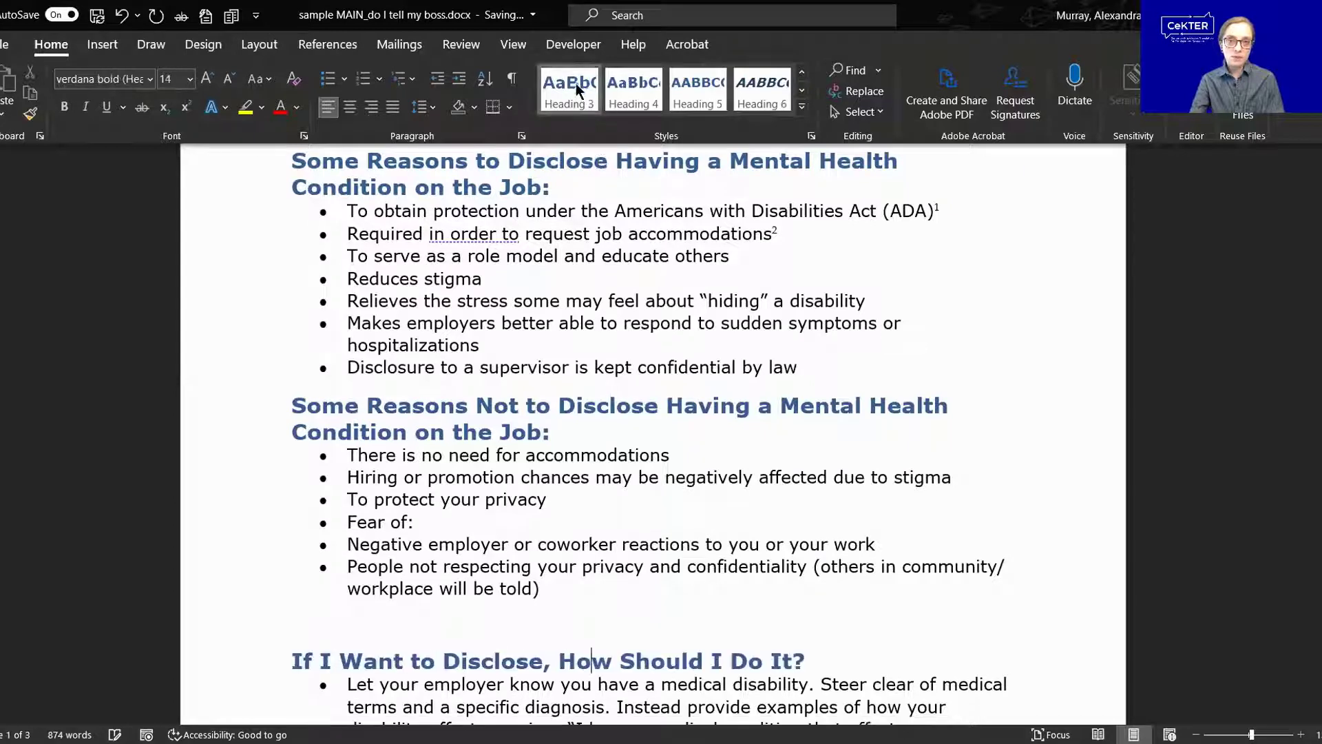
scroll(588, 395, up, 7)
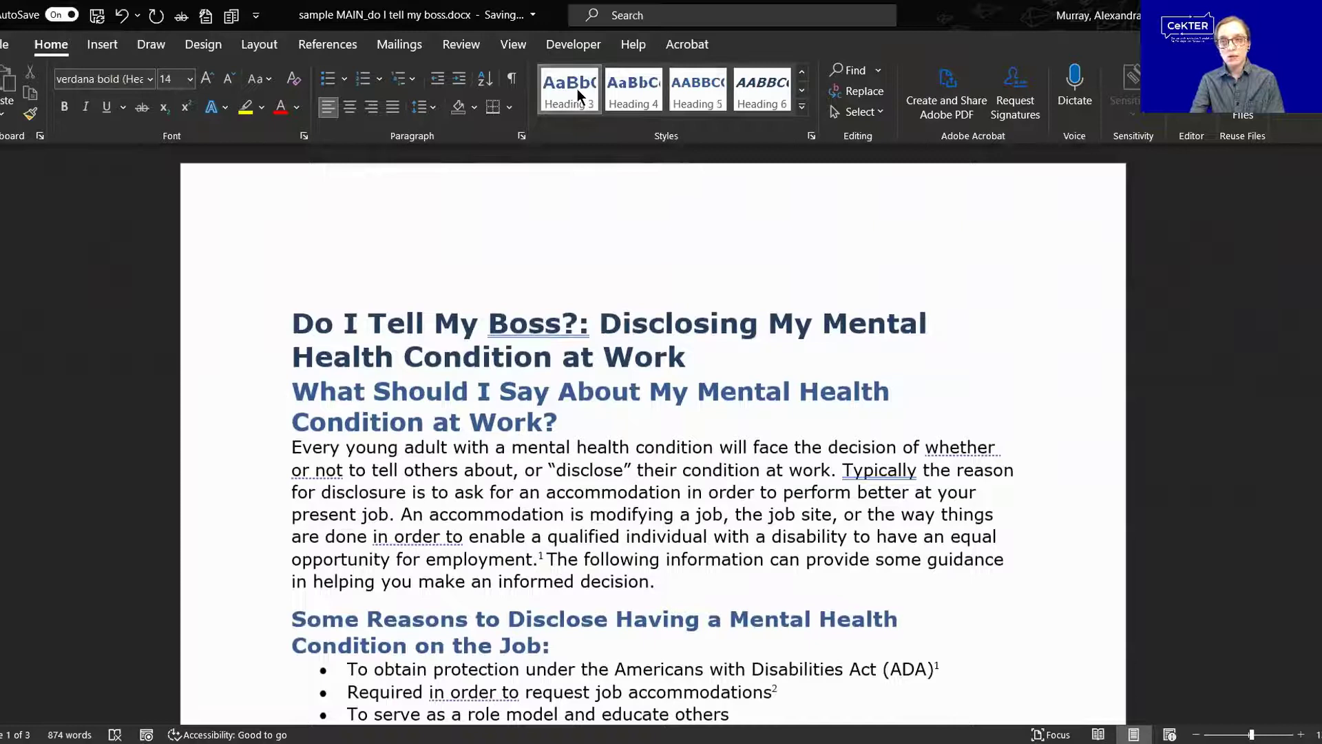
Step: Modify the Heading 3 style to Times New Roman, 20 pt, with a green Accent 3 font colour
right_click(577, 89)
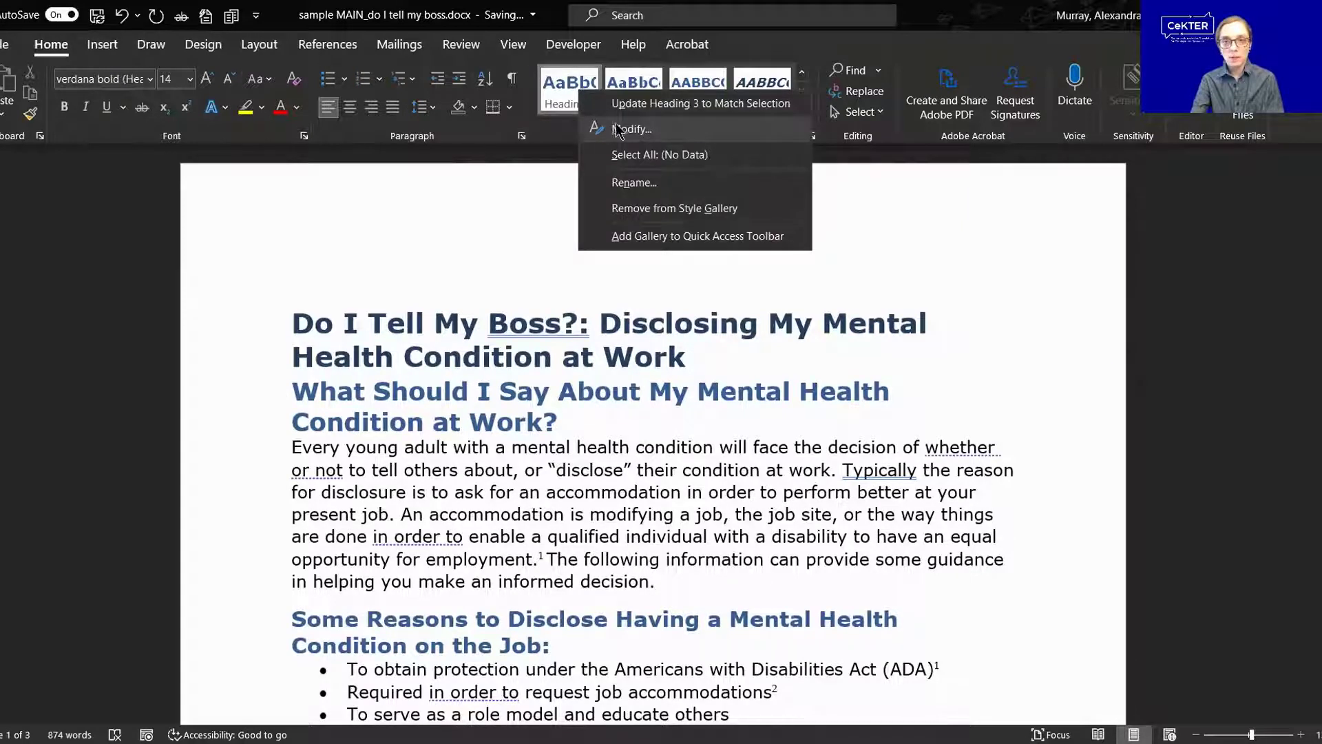
click(563, 88)
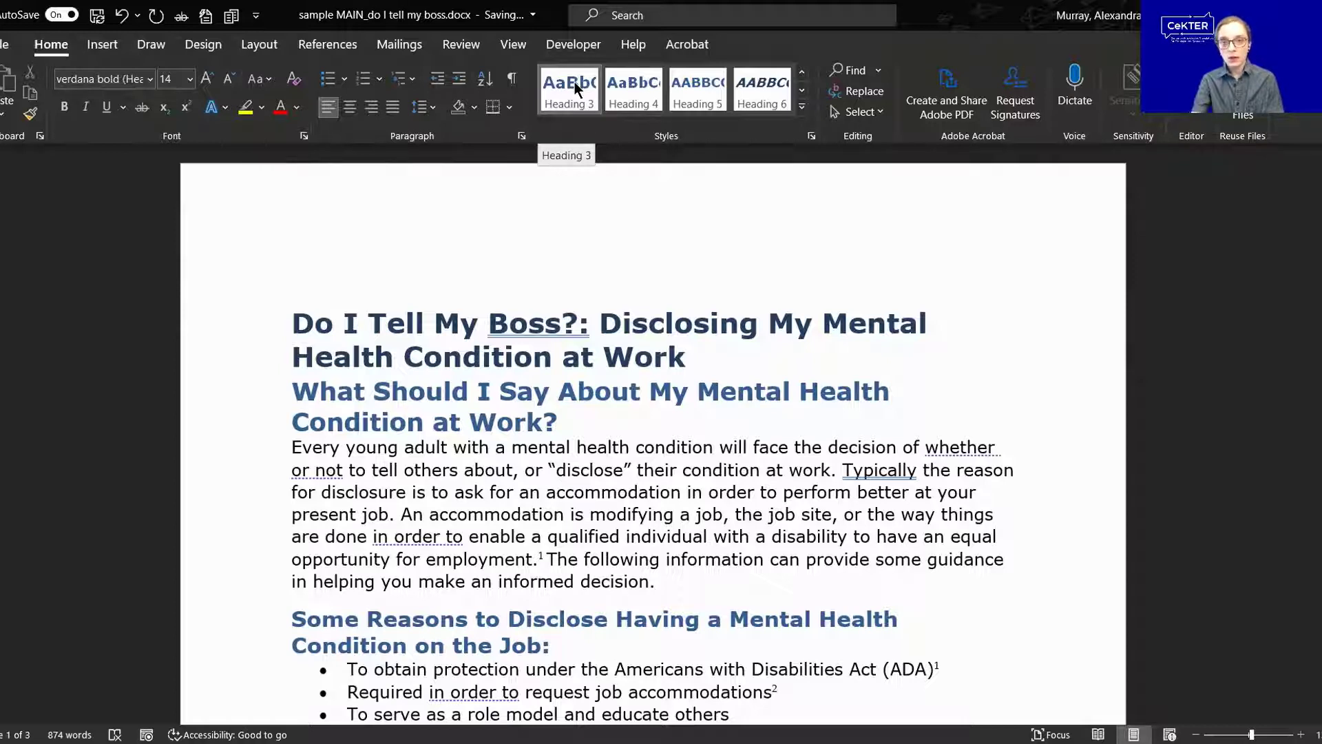
right_click(574, 82)
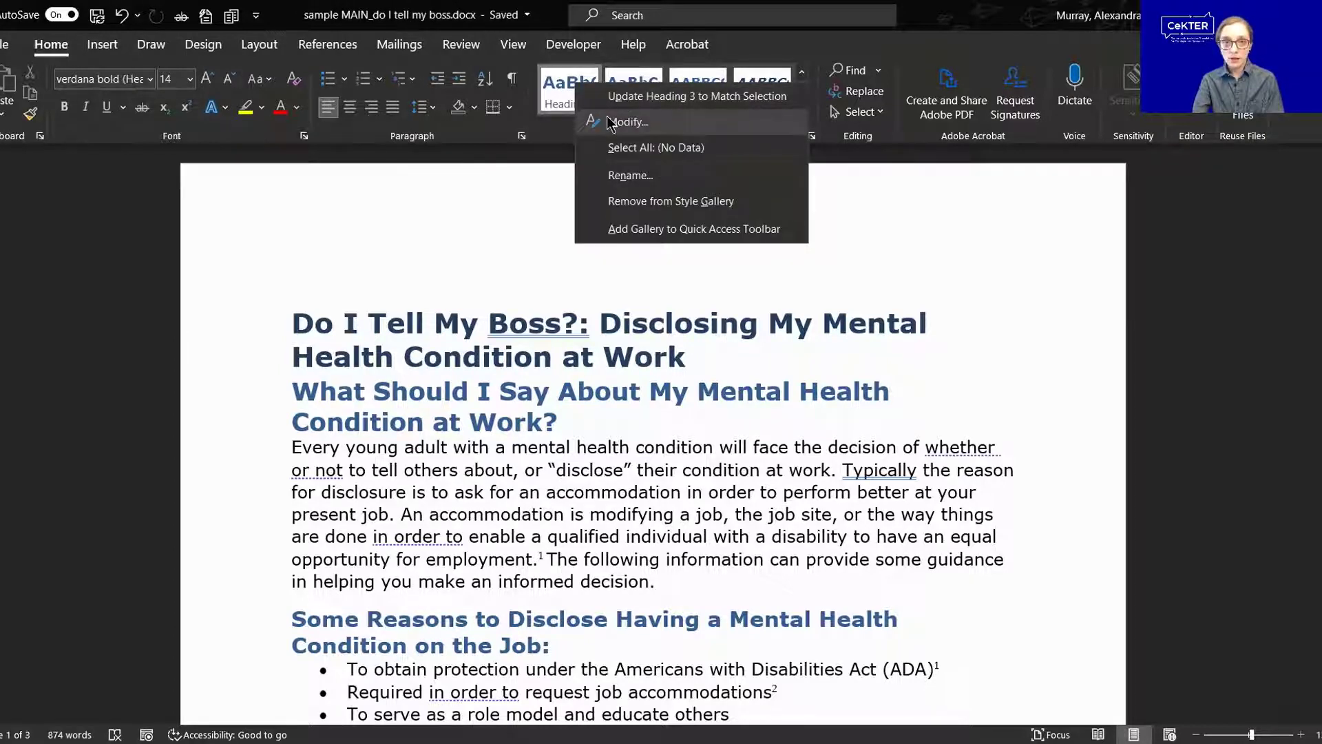
click(610, 123)
click(537, 283)
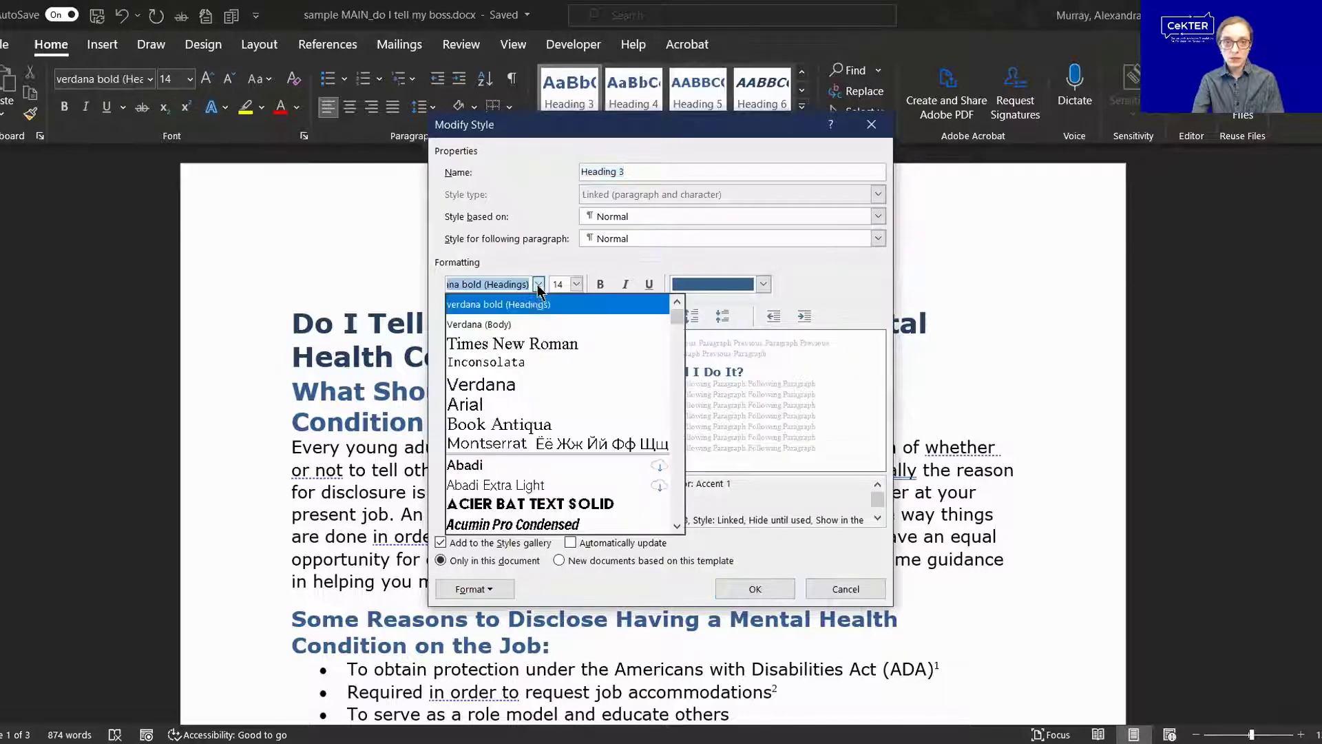
click(518, 349)
click(577, 284)
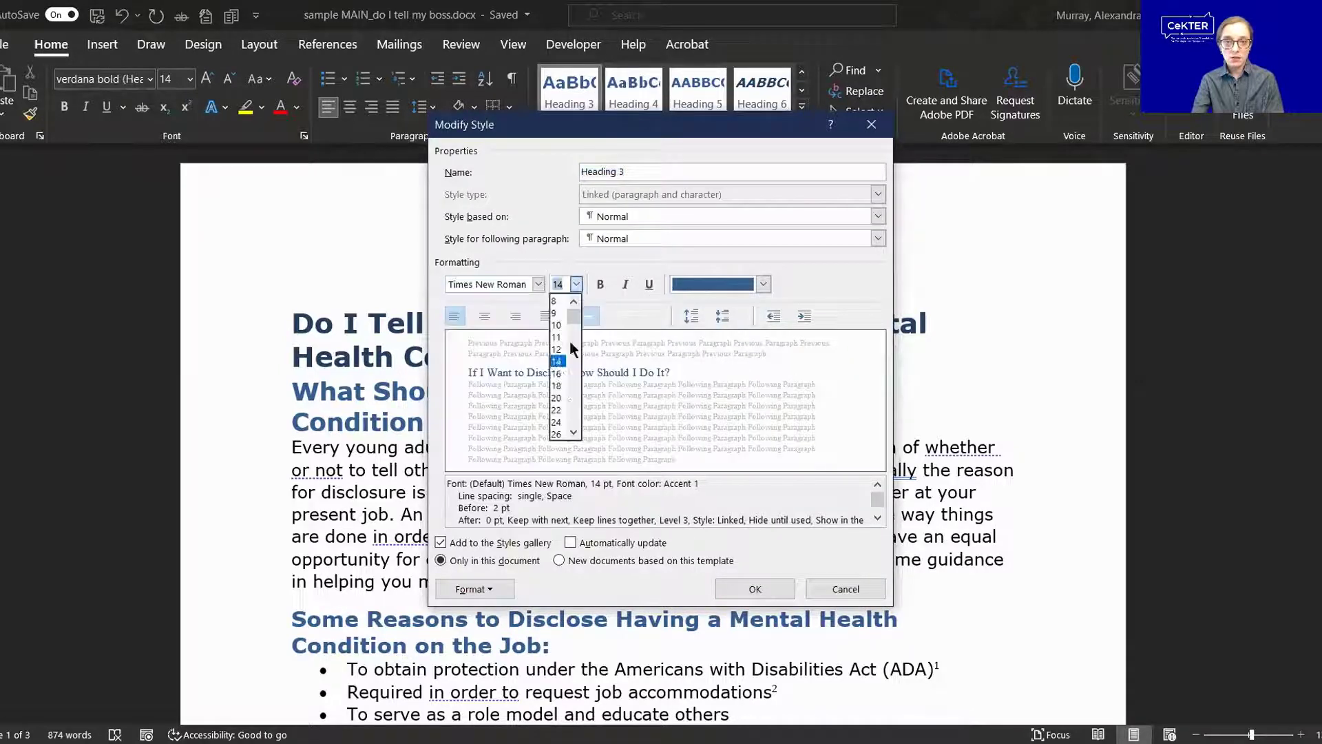
click(557, 398)
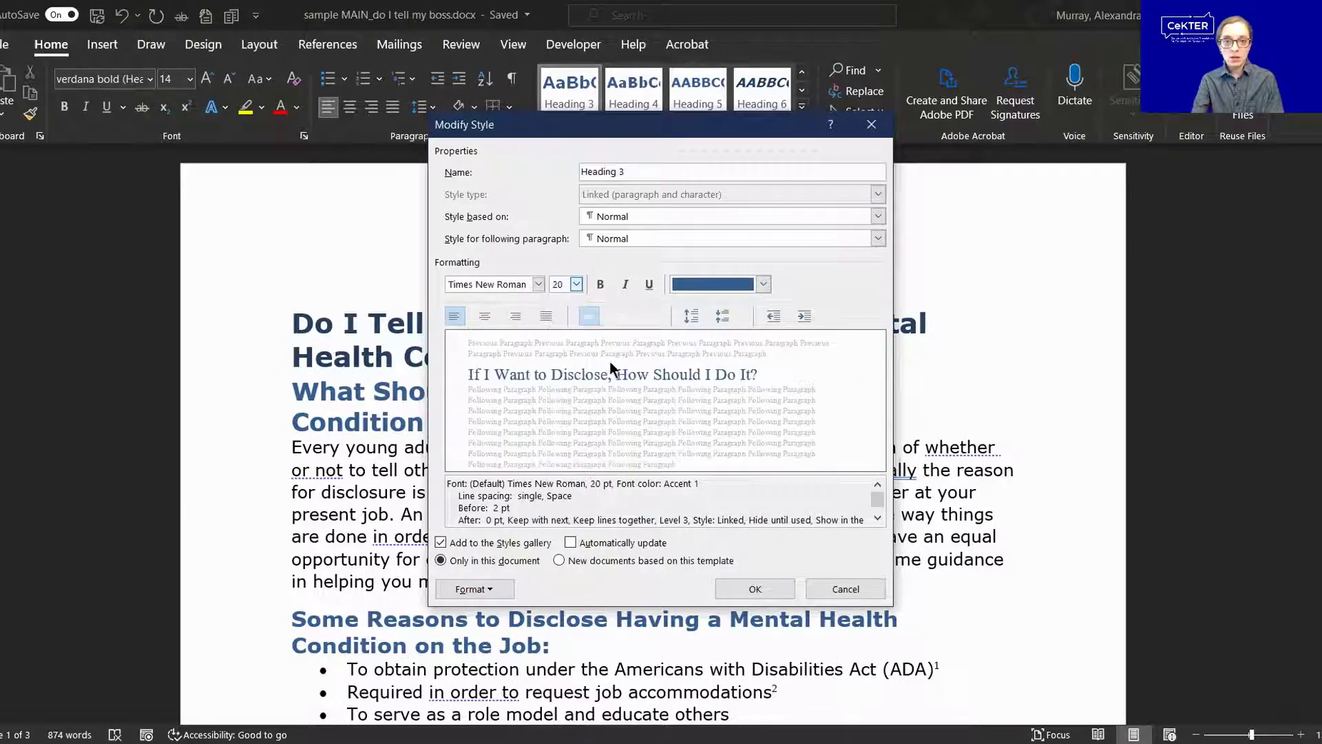
click(763, 285)
click(744, 331)
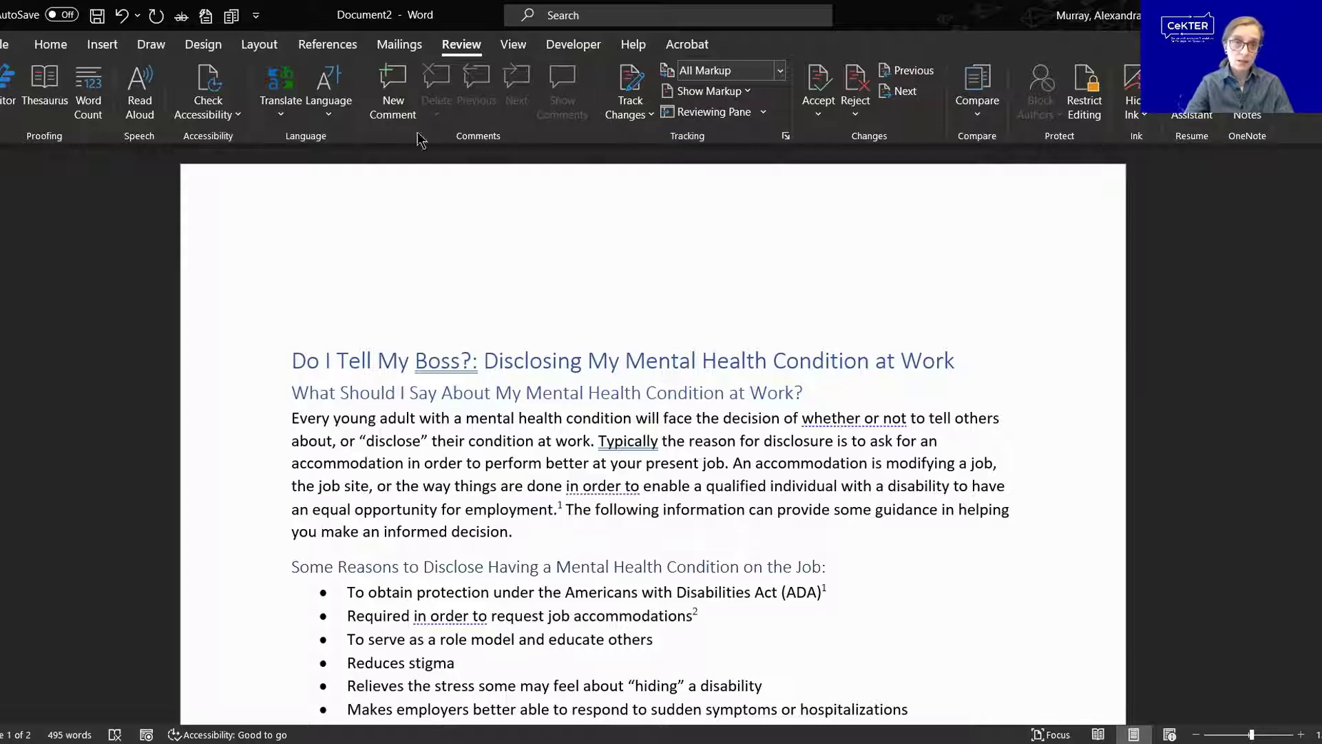
Step: Insert an automatic Table of Contents at the top of the document
click(327, 37)
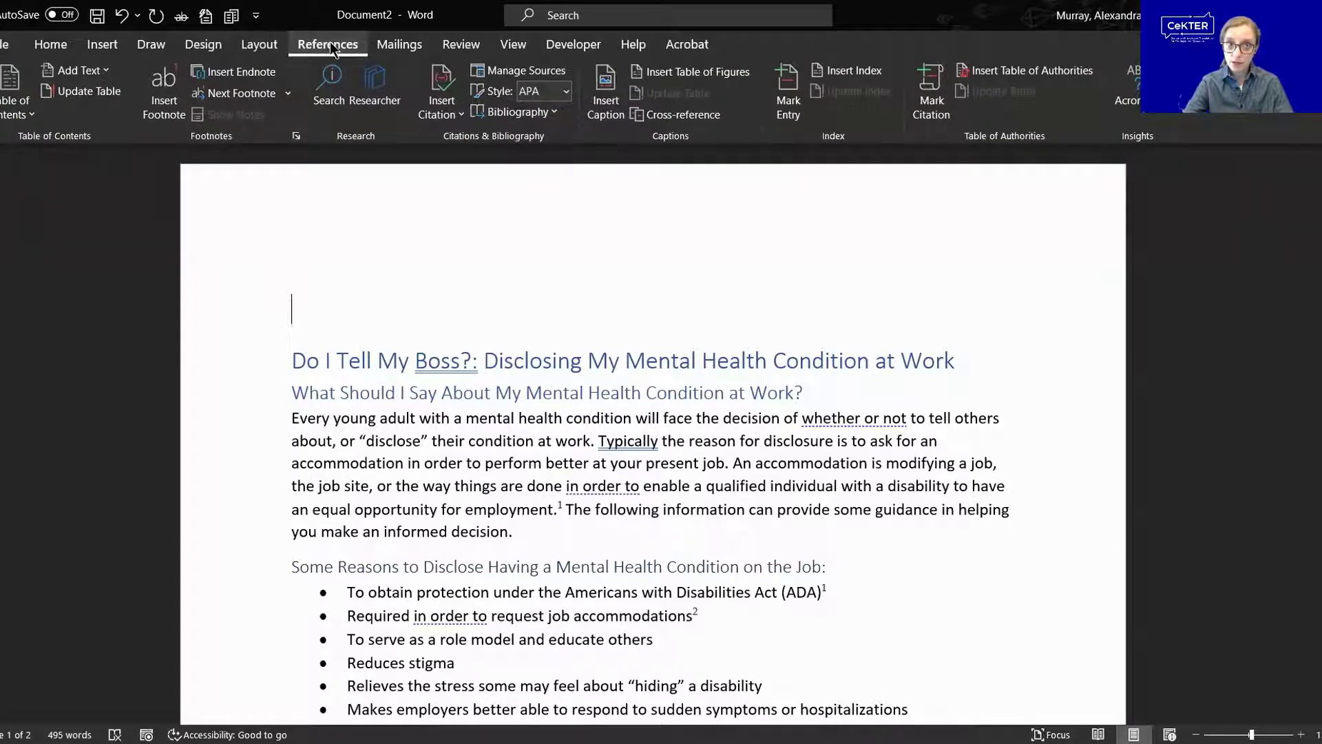
click(22, 106)
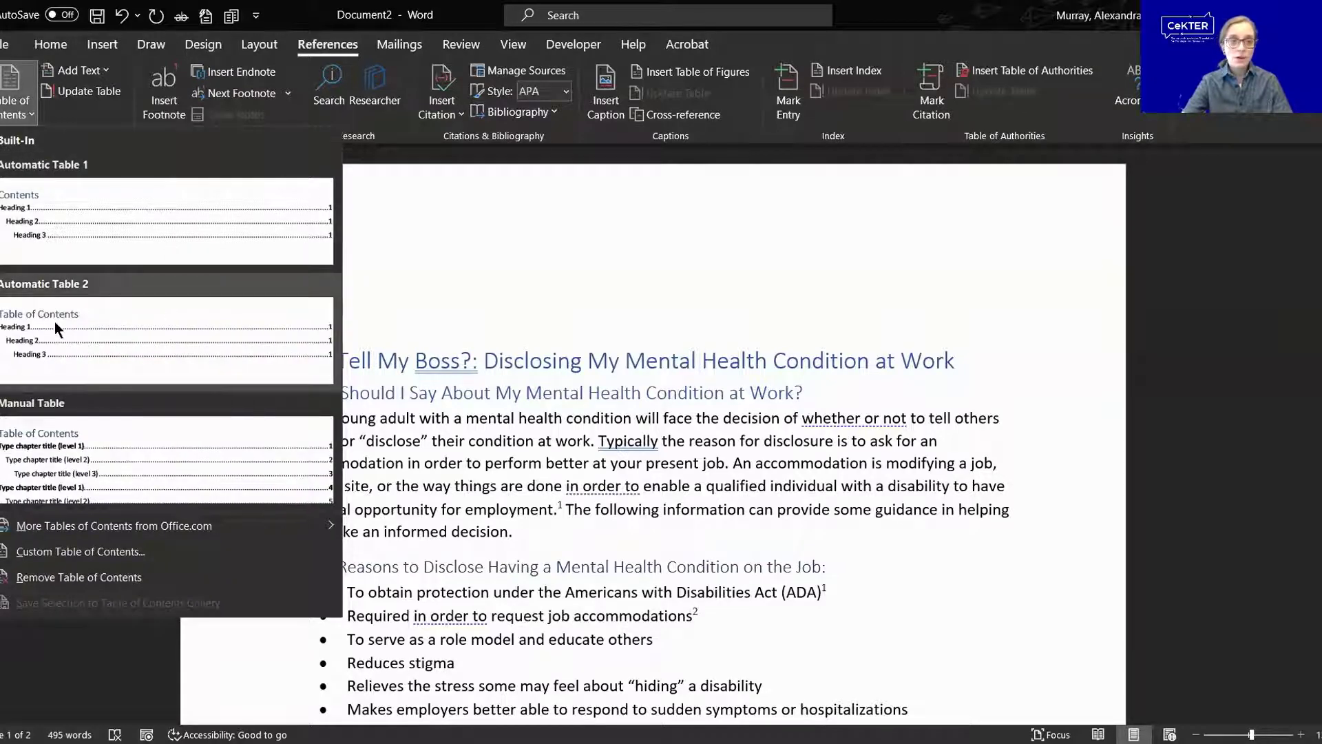
click(196, 320)
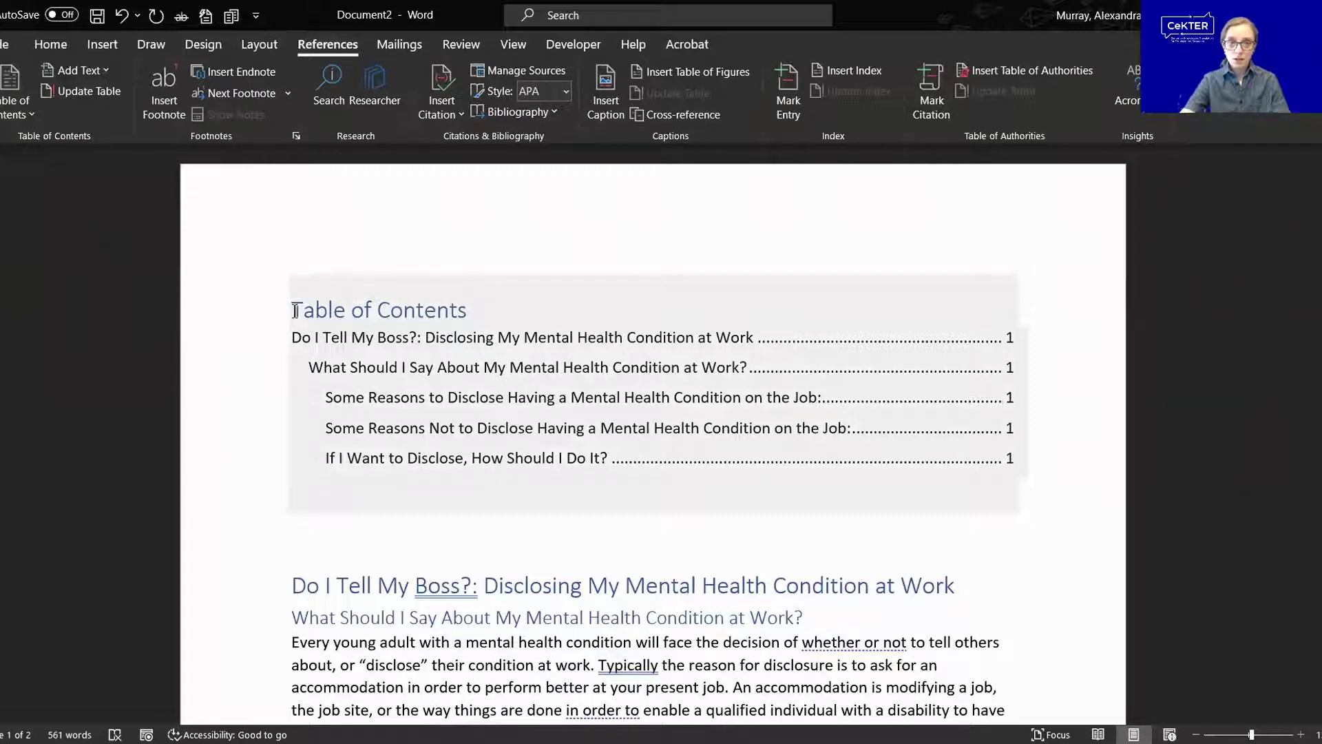
Step: Follow a contents entry to its heading, then return into the Table of Contents
drag(293, 310, 477, 311)
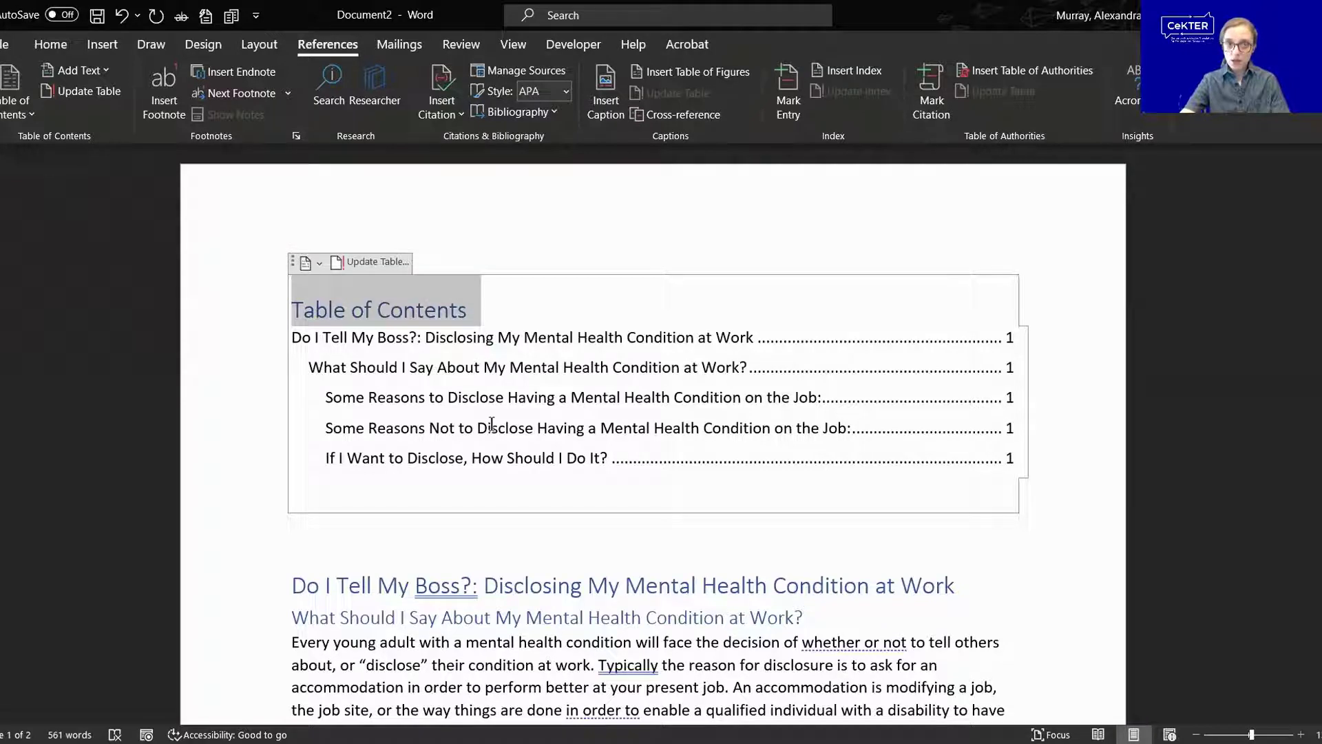
drag(490, 403, 494, 452)
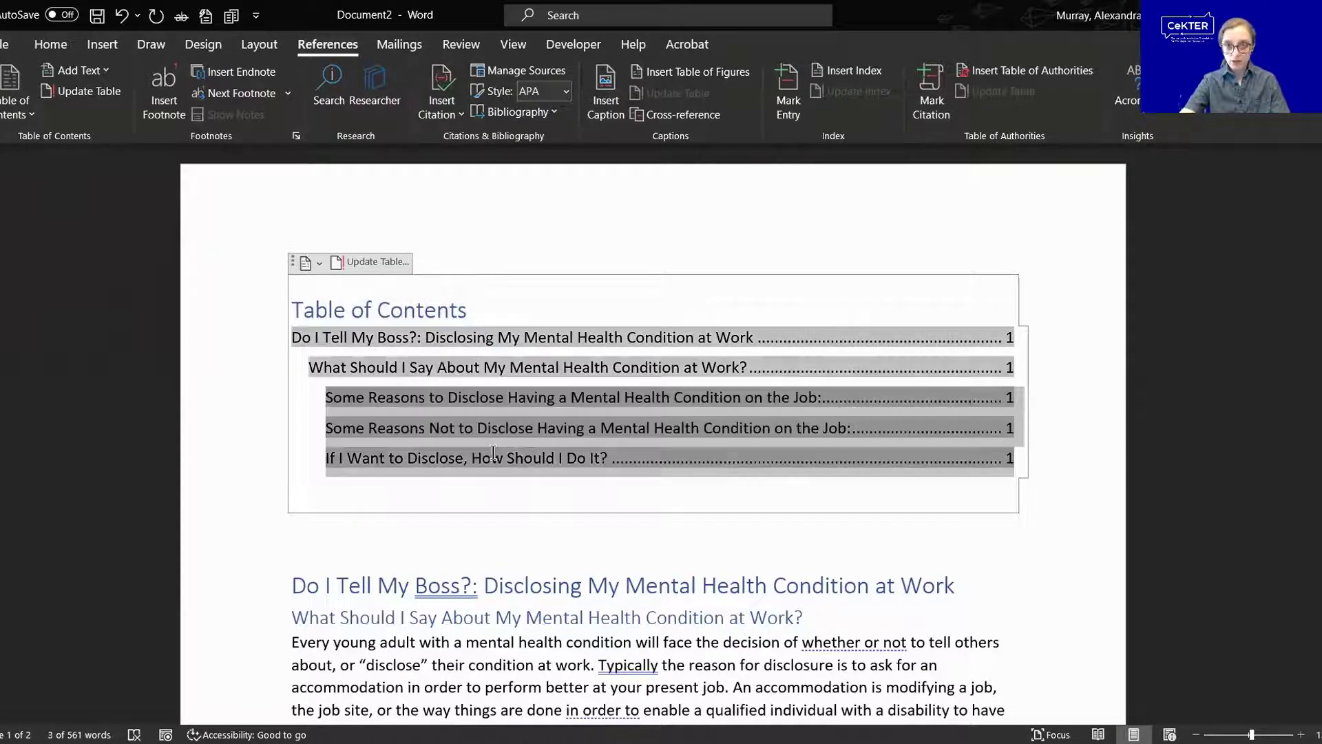
click(493, 453)
scroll(493, 453, down, 2)
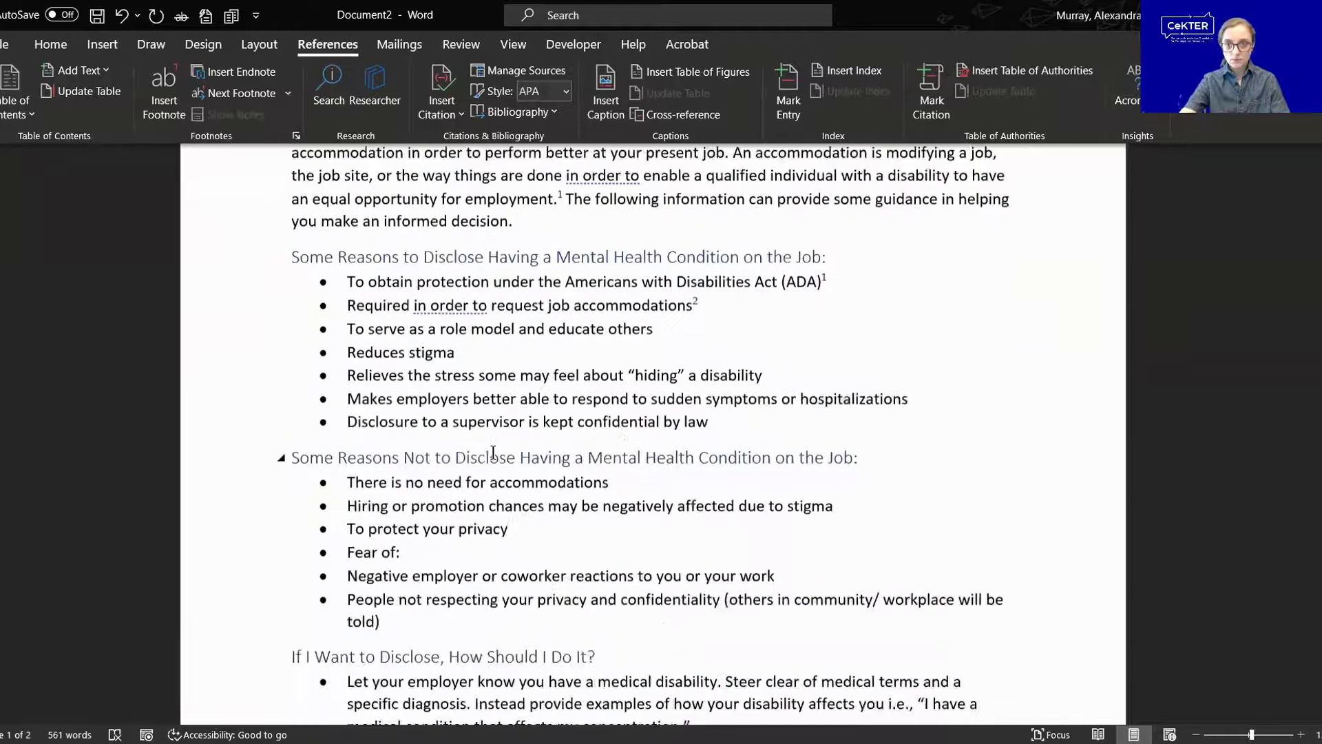
scroll(493, 453, down, 15)
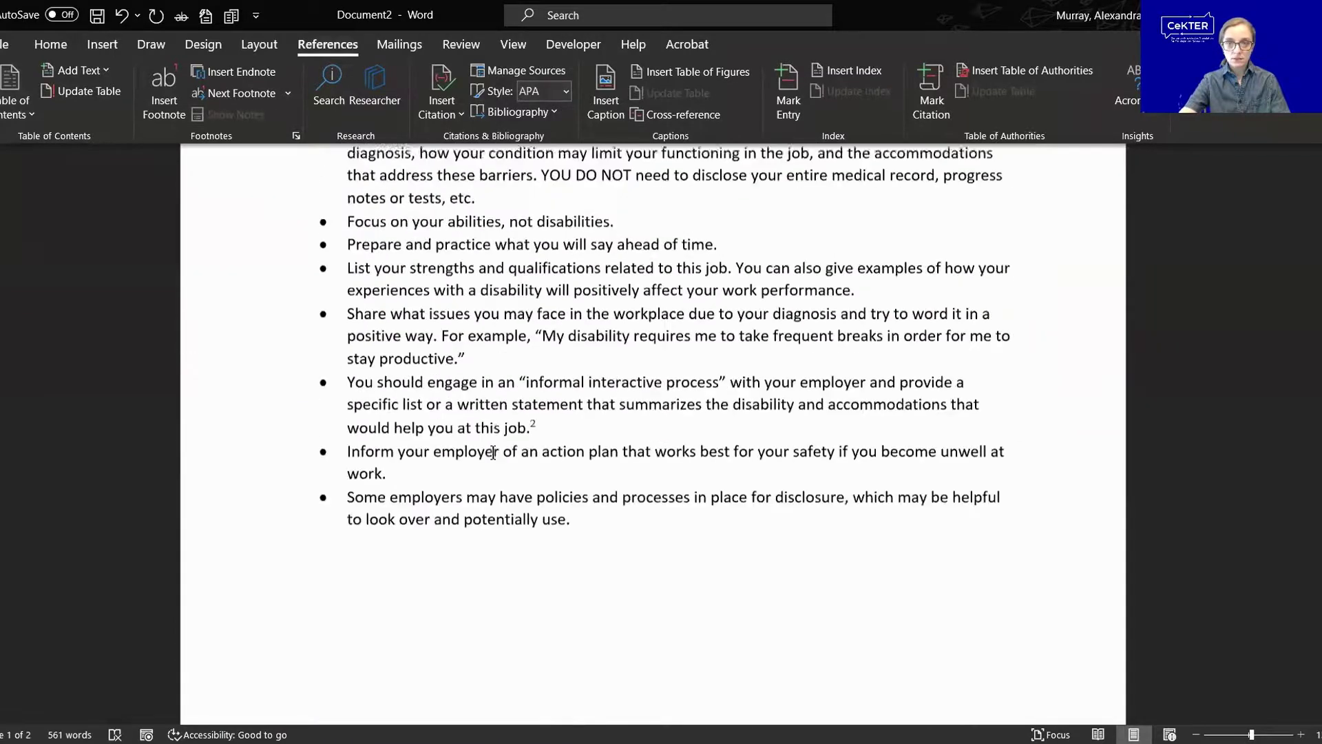
scroll(493, 453, up, 20)
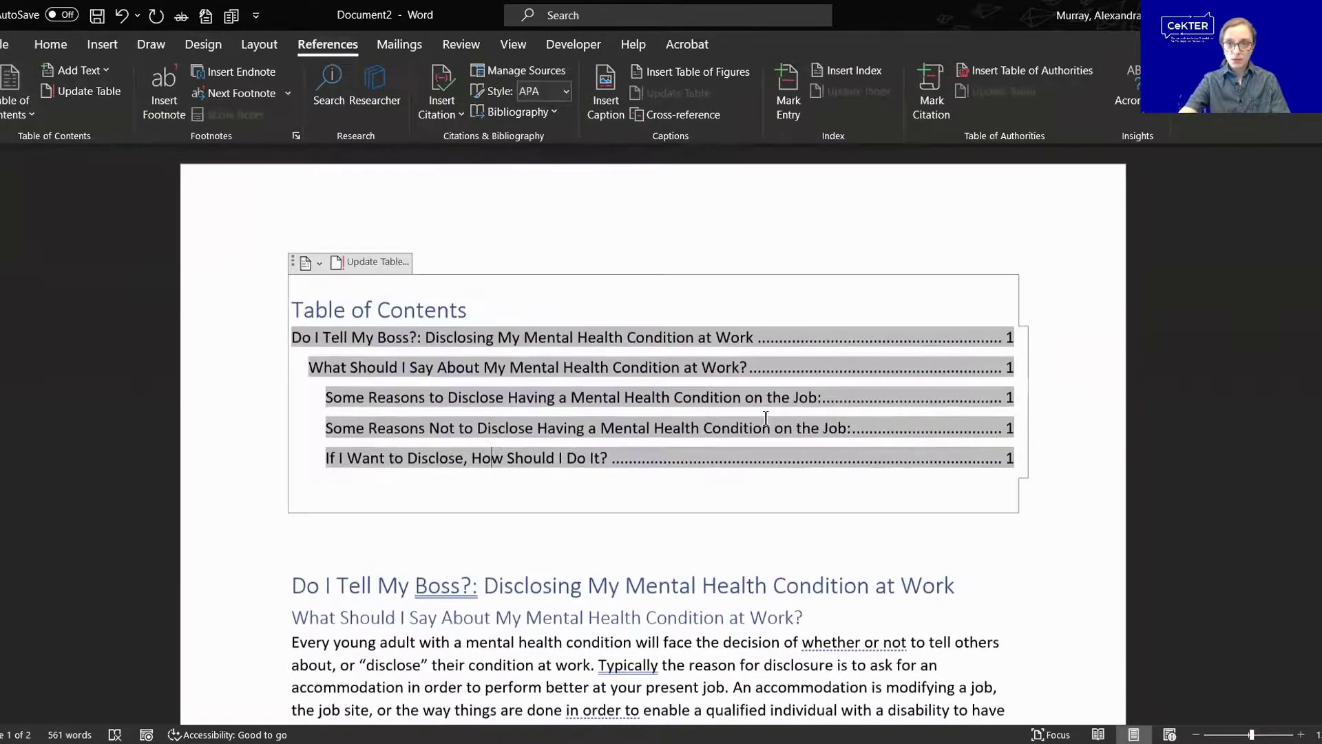
ctrl+click(766, 418)
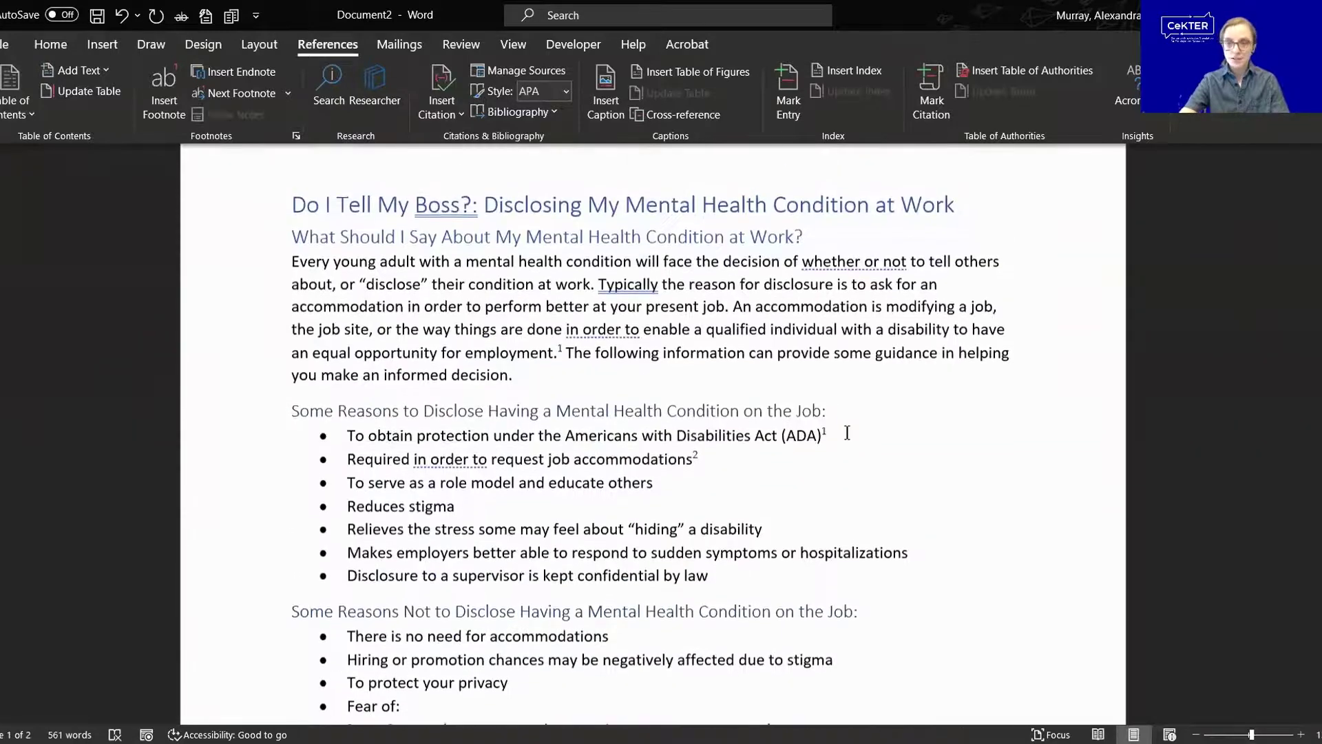
scroll(847, 432, up, 5)
click(492, 458)
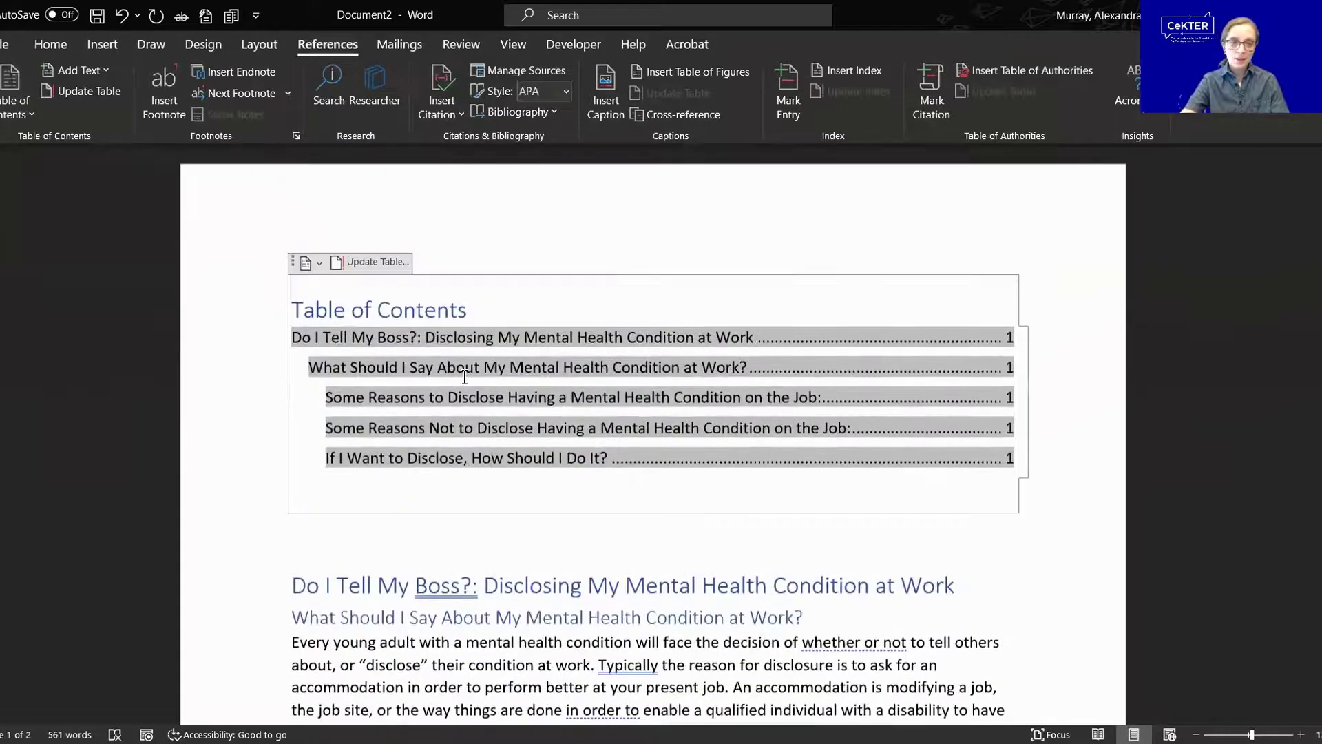
Step: Update the Table of Contents with 'Update entire table' so headings and page numbers refresh
click(376, 263)
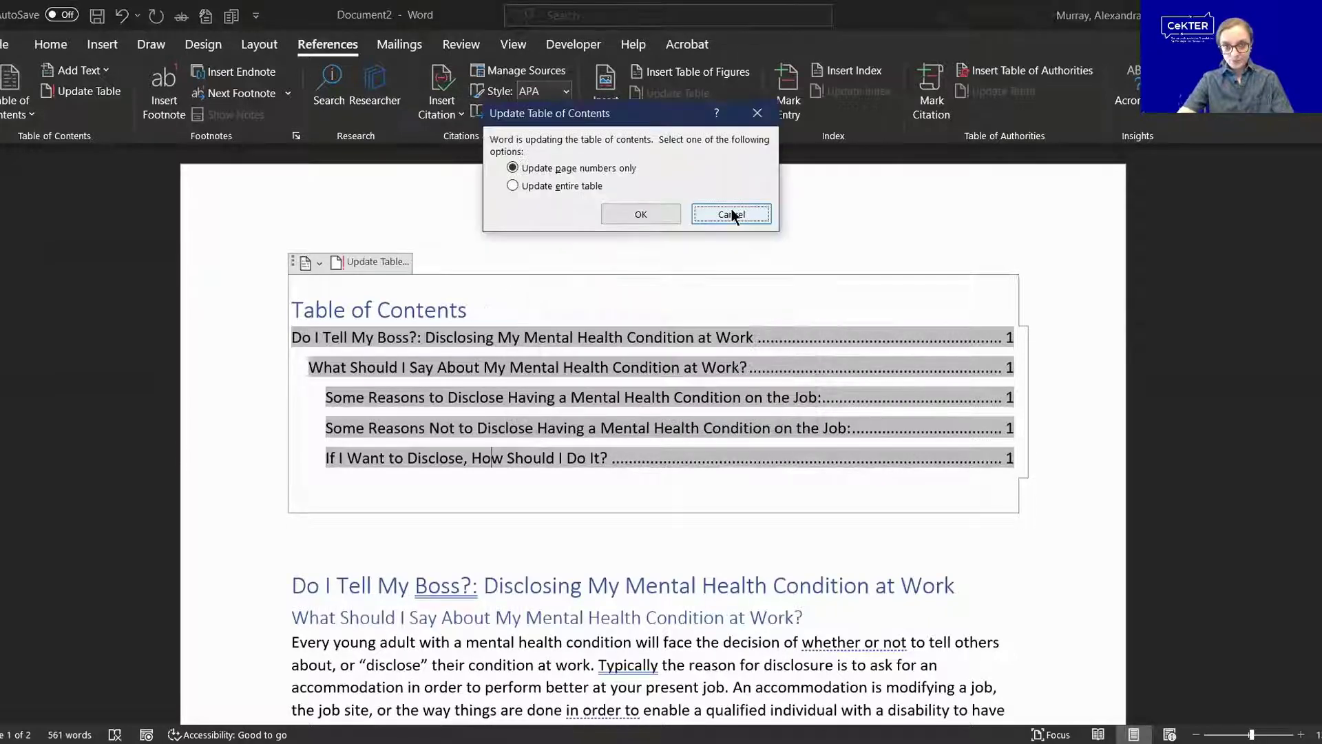
key(Return)
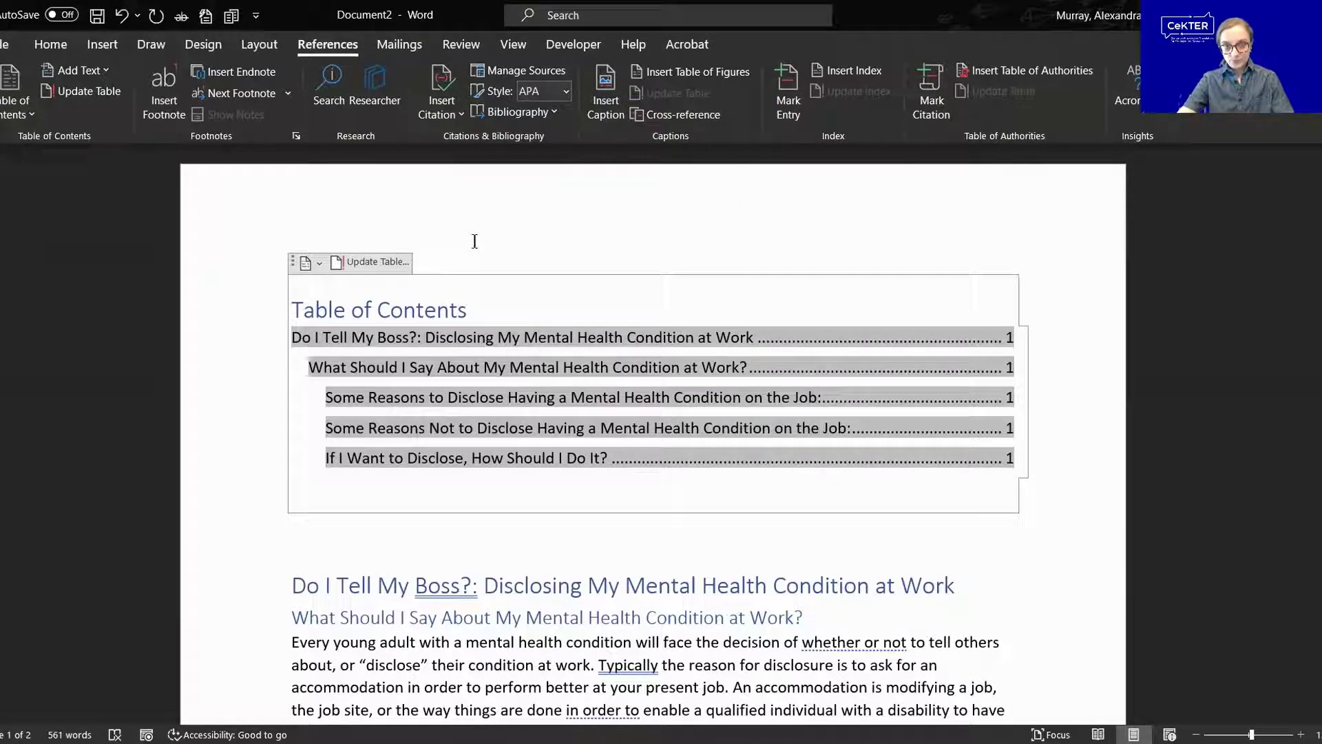
click(384, 262)
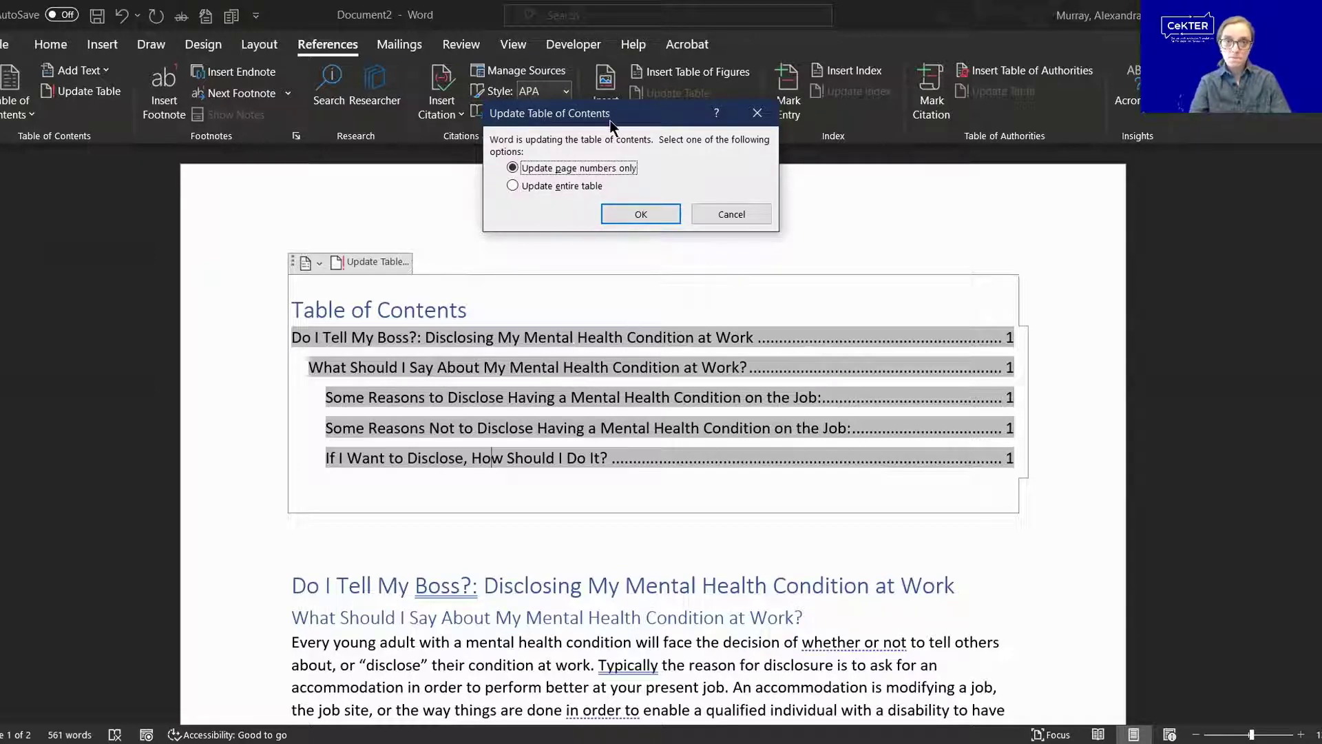
drag(610, 124, 684, 169)
click(633, 231)
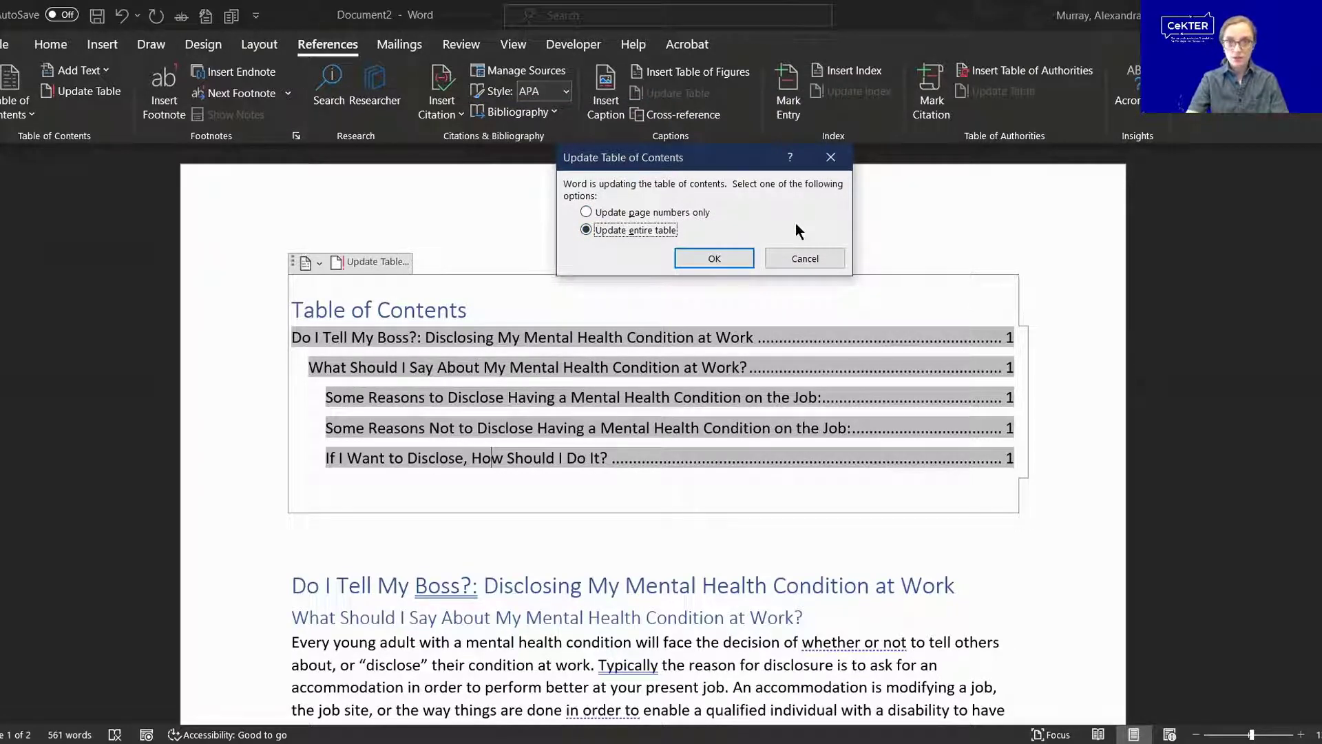
click(716, 259)
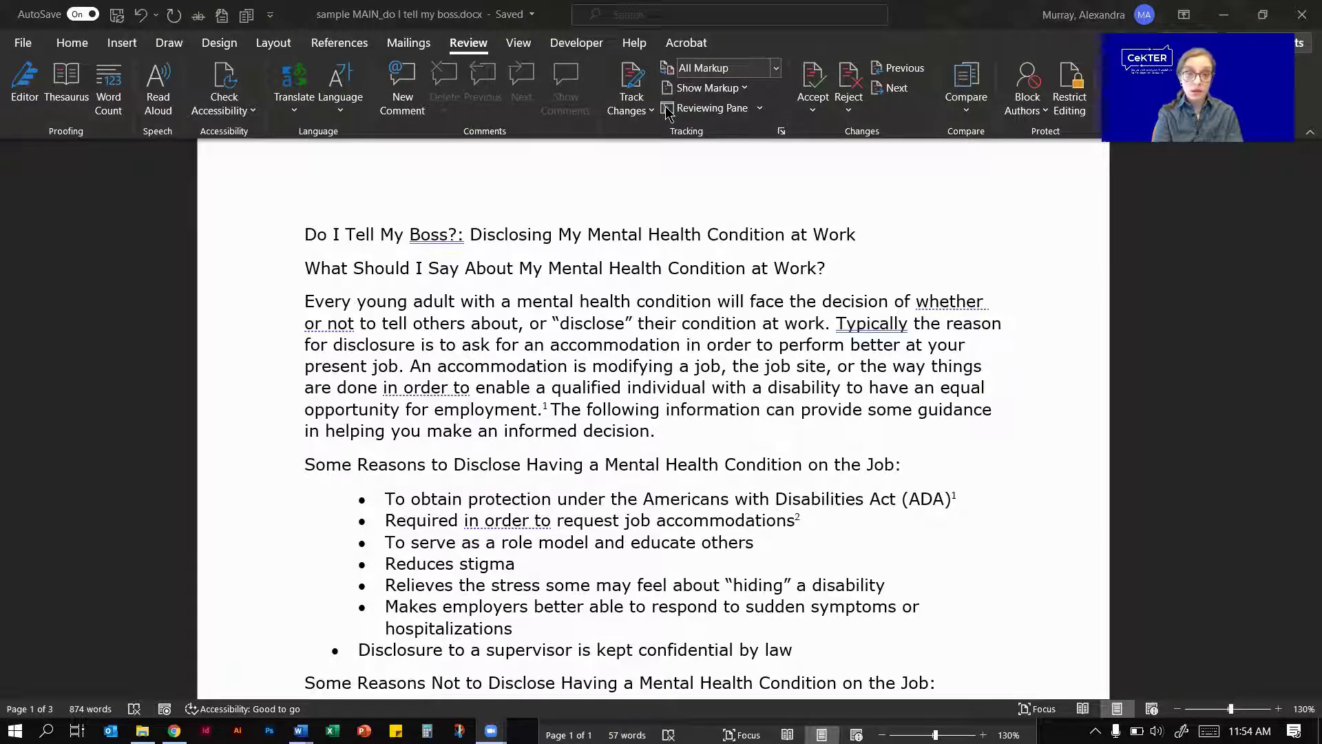
Step: Select the first six reasons to disclose, from 'To obtain' through hospitalizations
scroll(513, 467, down, 1)
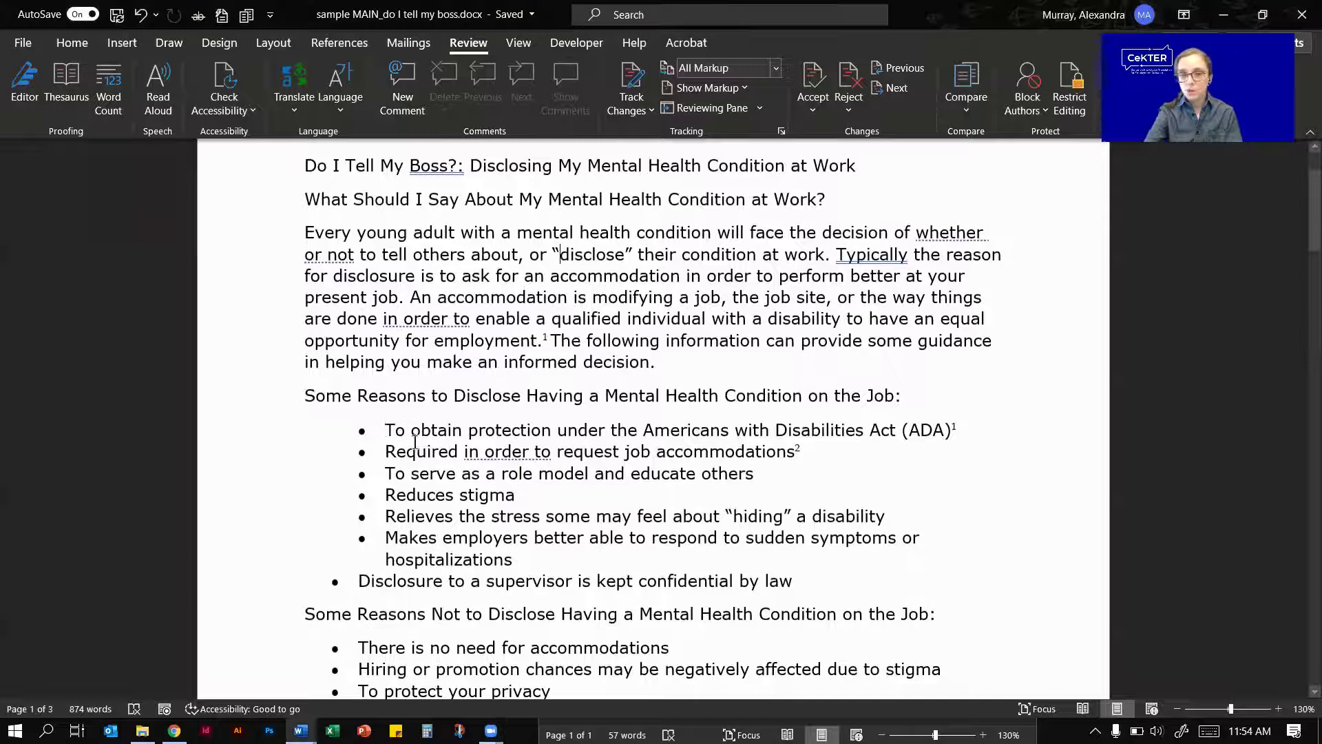
drag(385, 428, 513, 541)
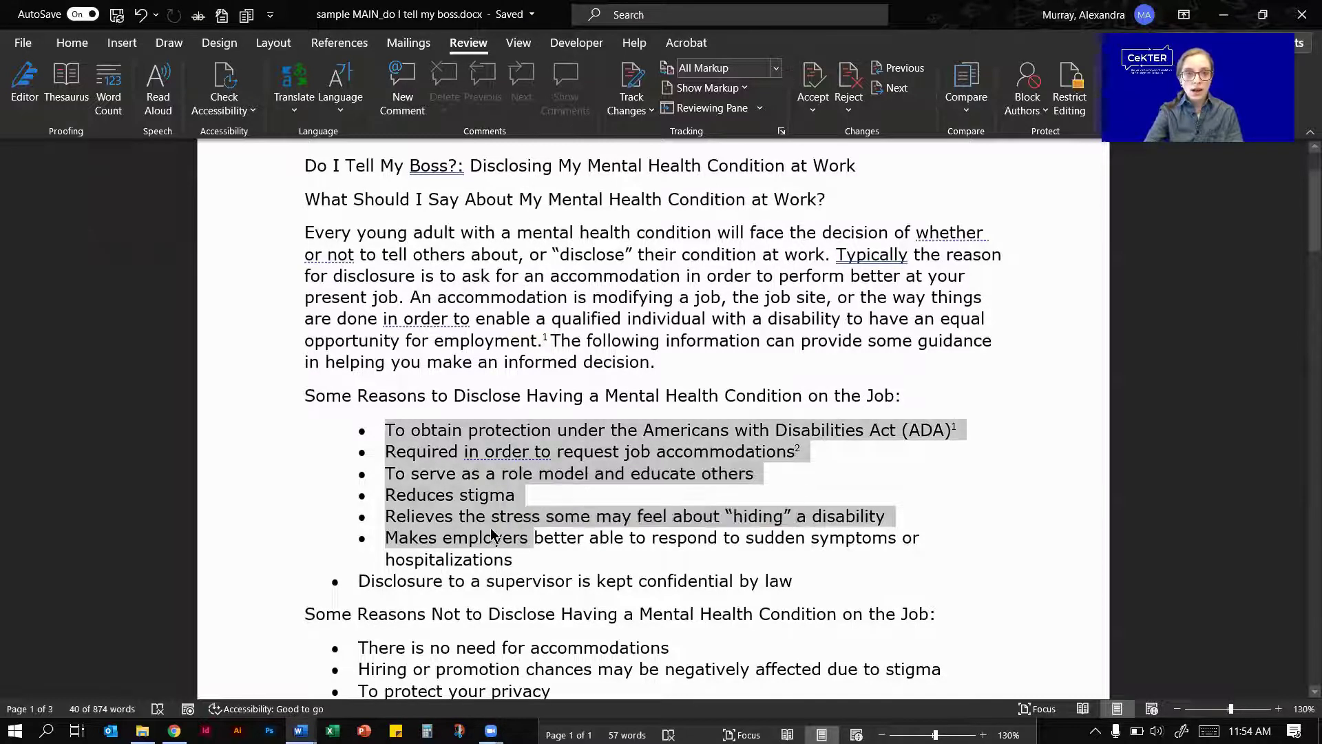
click(493, 539)
drag(468, 429, 541, 534)
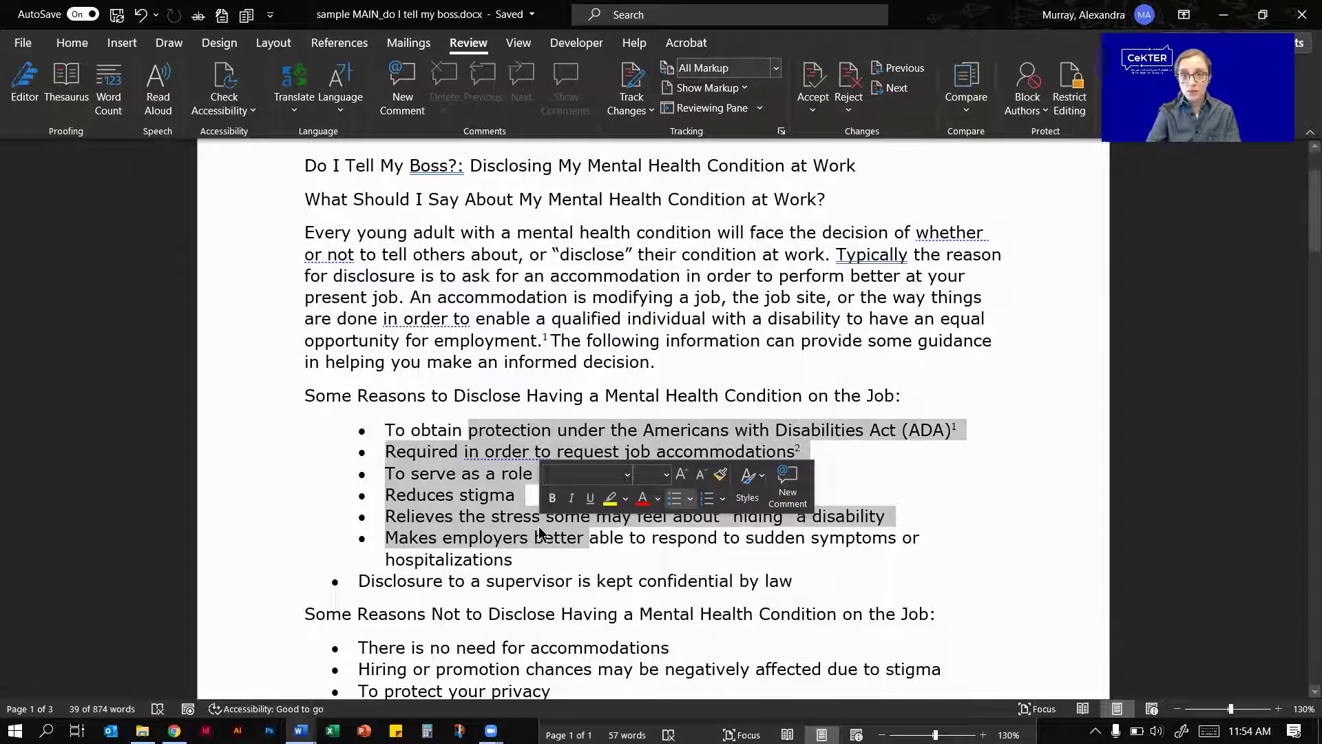
click(470, 501)
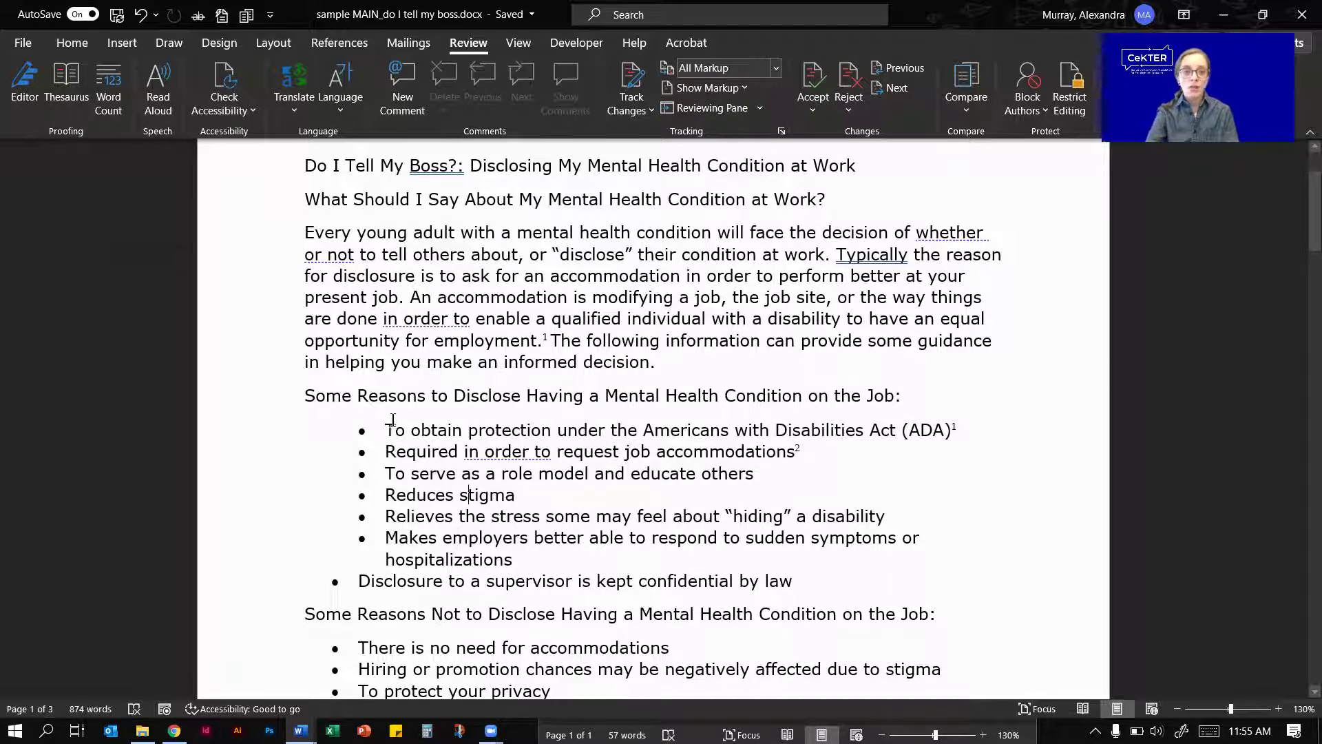
drag(388, 426, 513, 561)
click(354, 200)
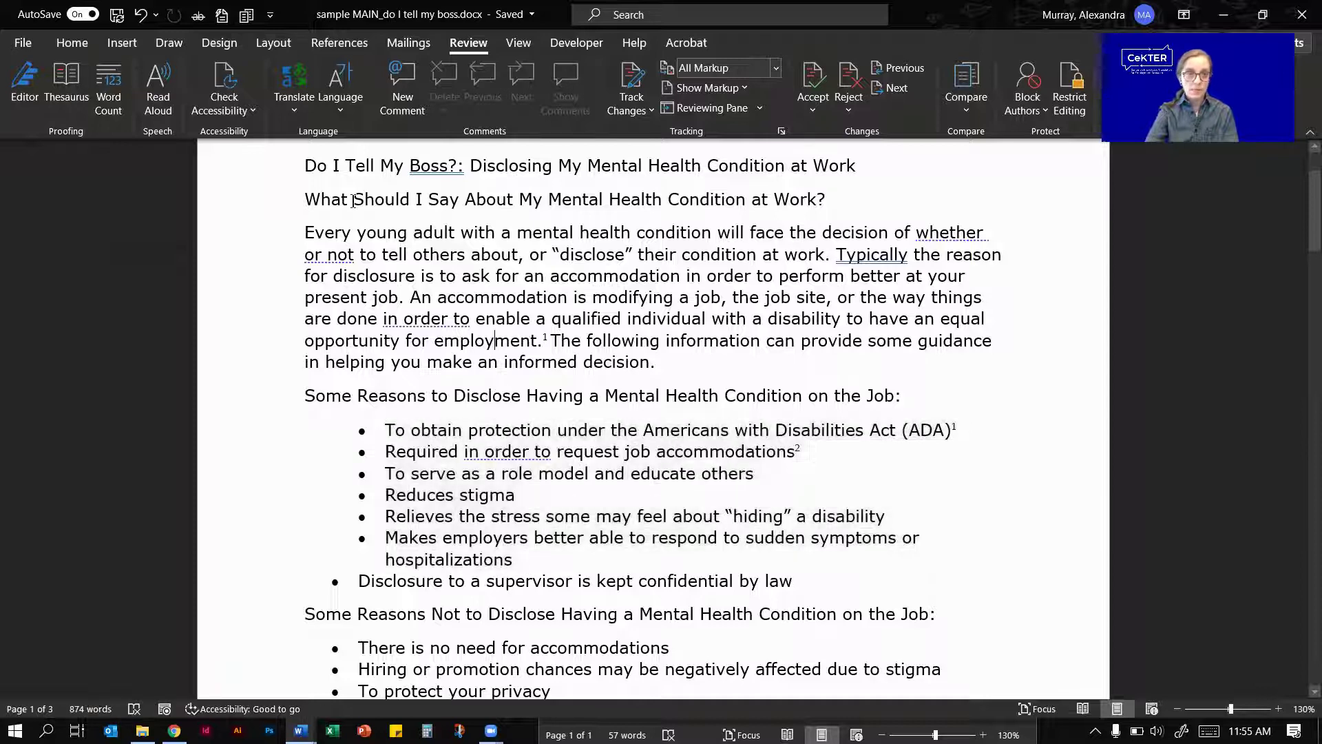
Step: Apply numbering to the six reasons, then revert them to bullets
click(72, 43)
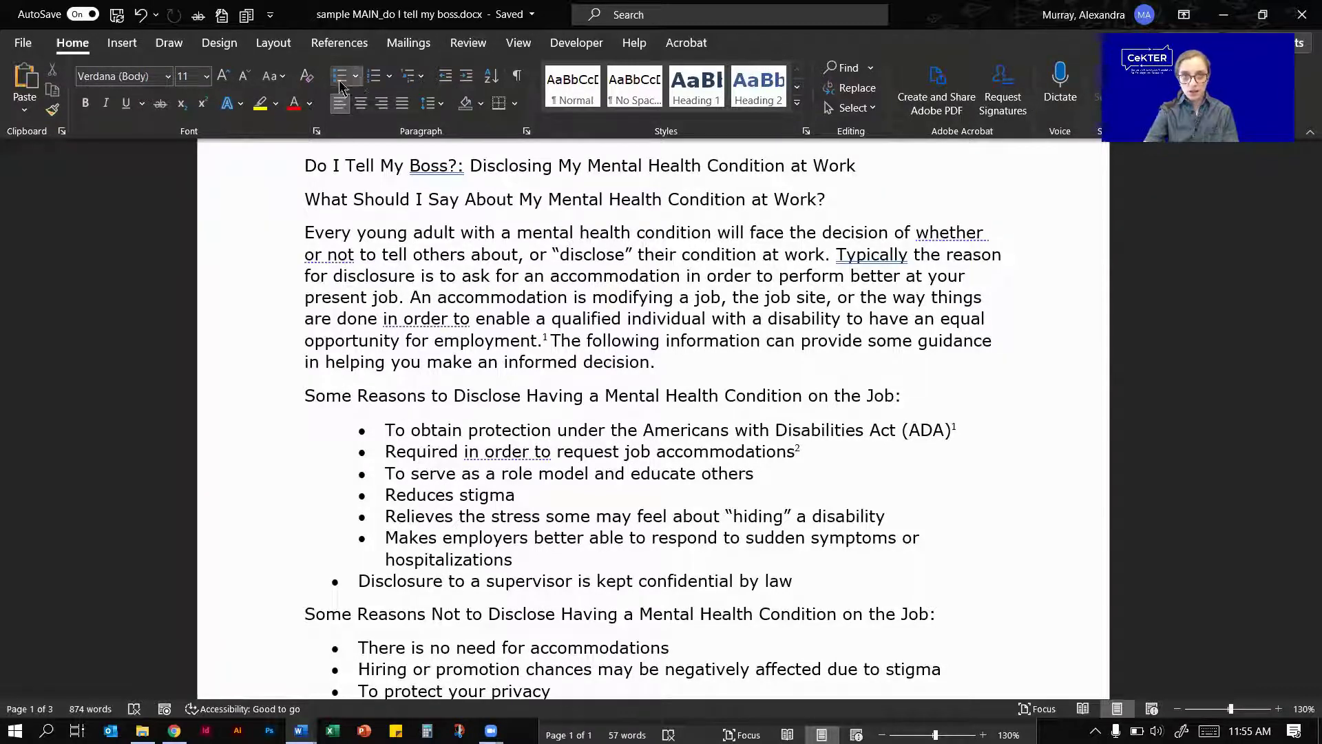
click(376, 82)
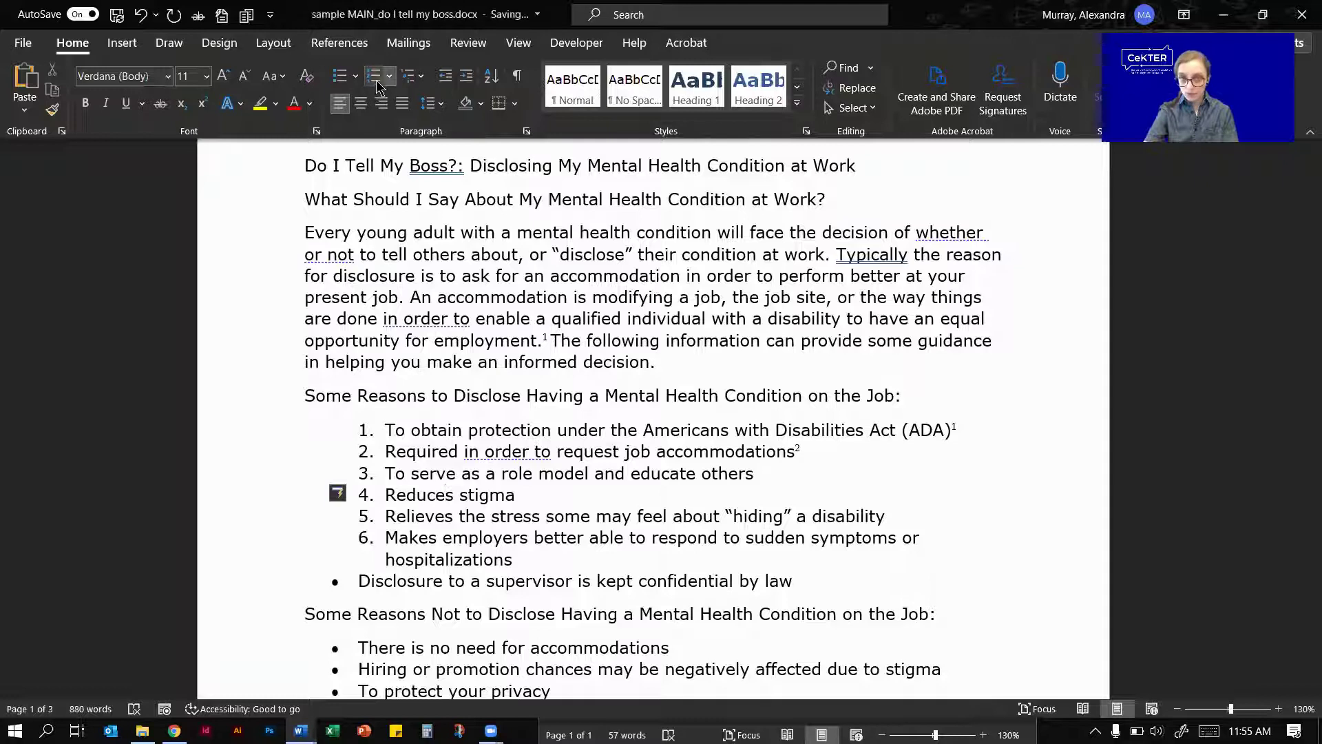
click(340, 75)
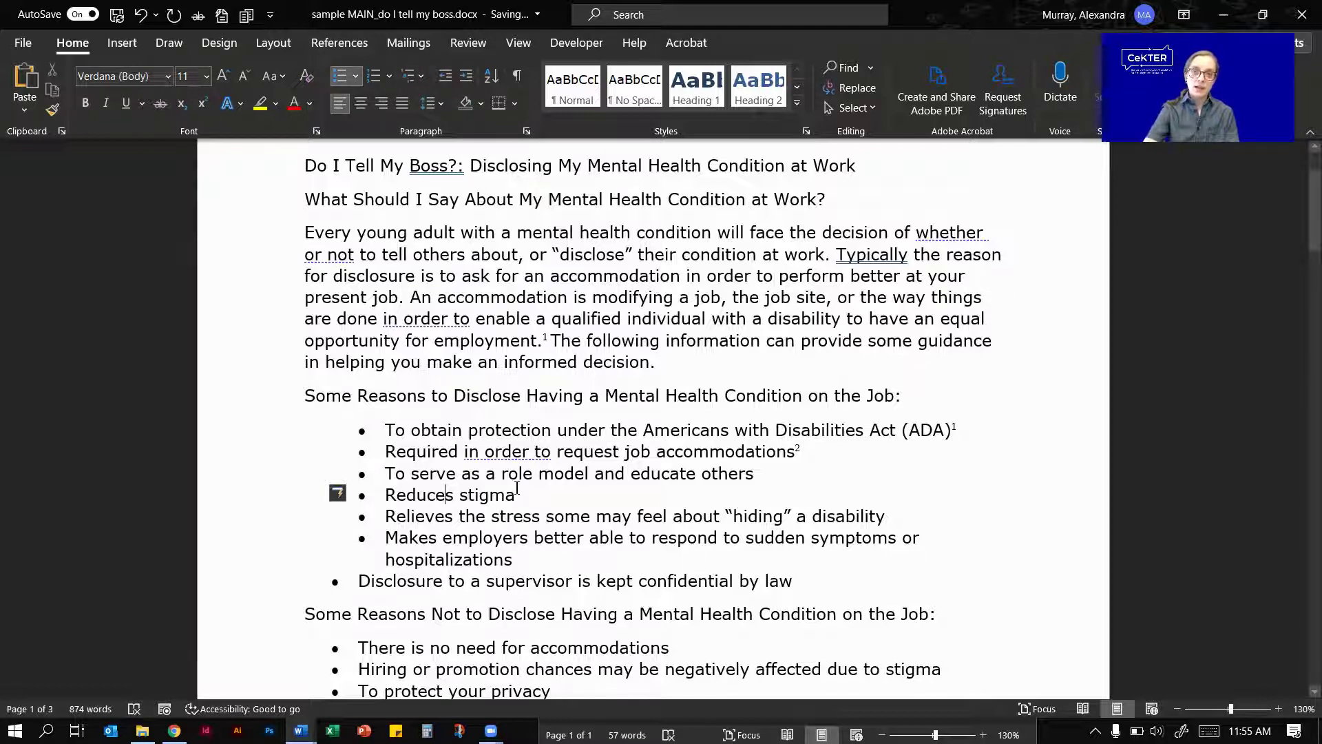
click(540, 431)
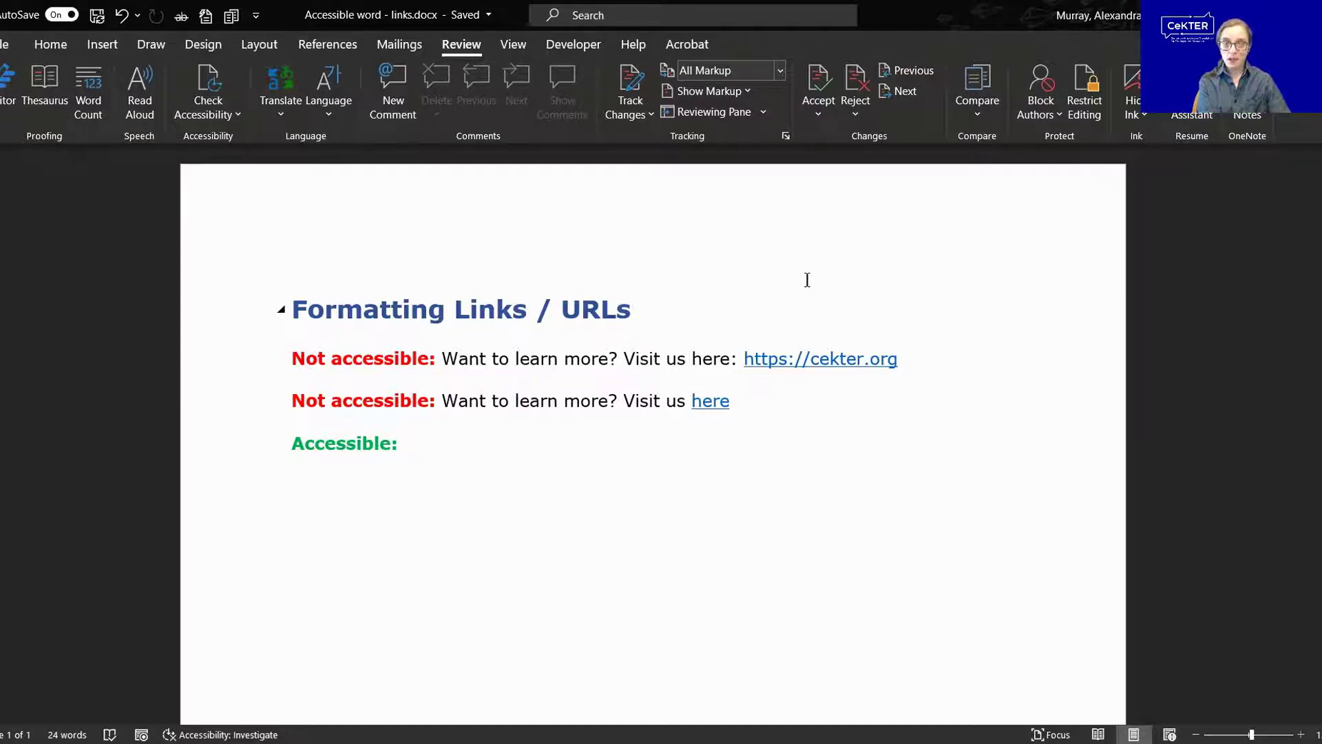
Step: Inspect the two inaccessible cekter.org link examples by selecting the URL and the second example line
drag(908, 364, 743, 349)
key(ctrl+End)
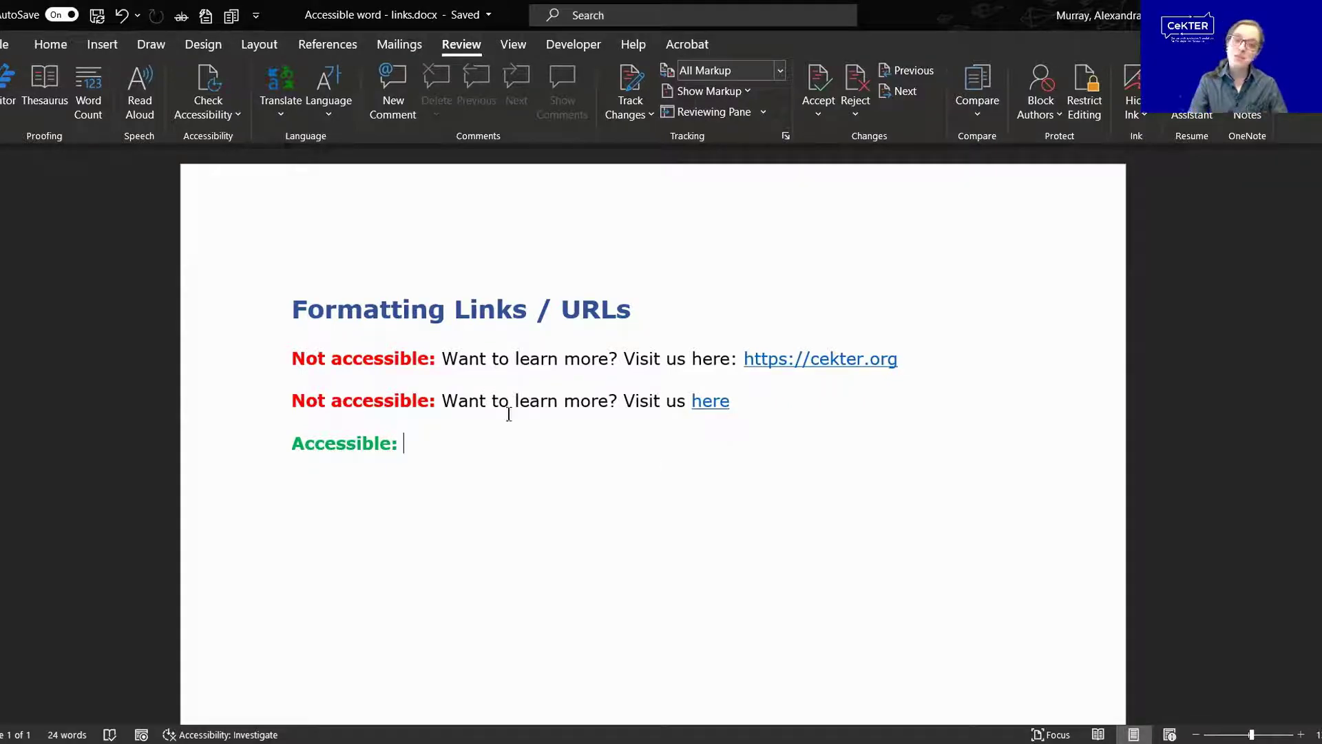
drag(303, 396, 723, 406)
click(682, 408)
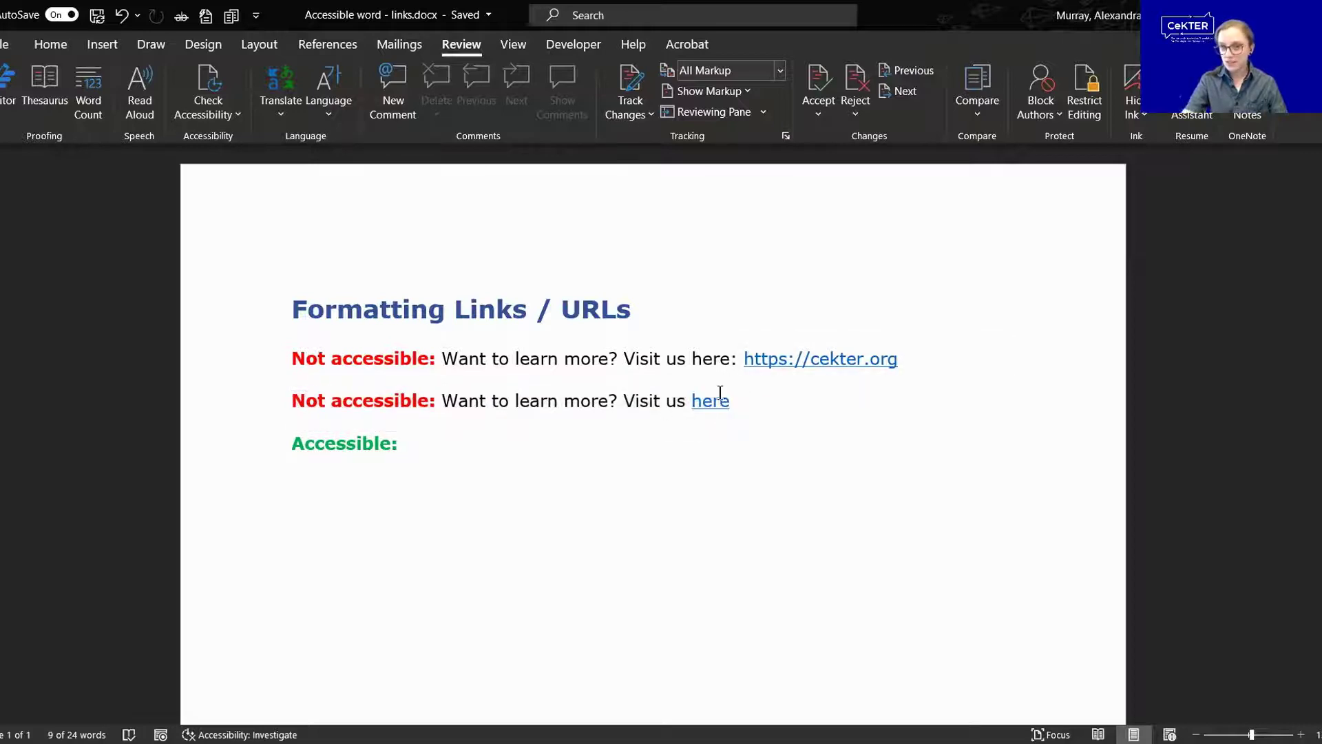
mouse_move(720, 401)
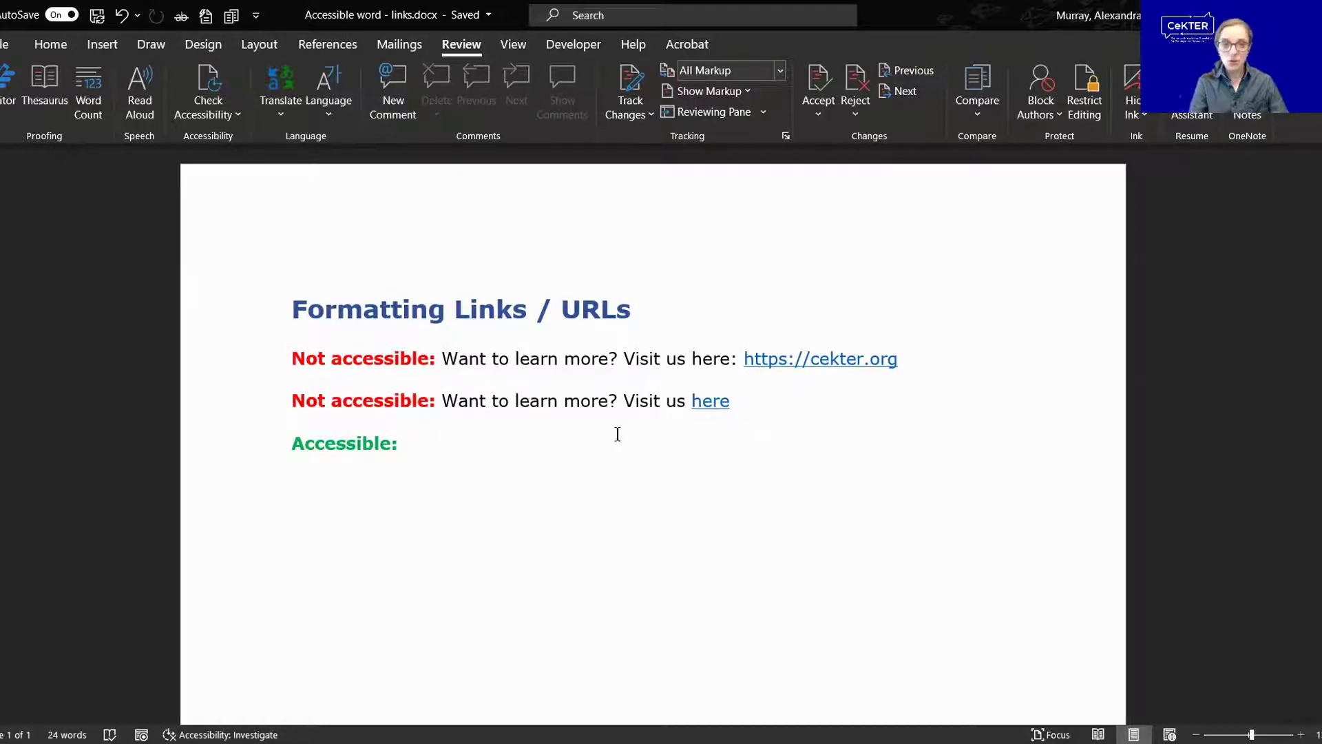
Step: After 'Accessible:', type 'Want to learn more about accessibility? Visit the CeKTER website.', fixing typos
click(596, 441)
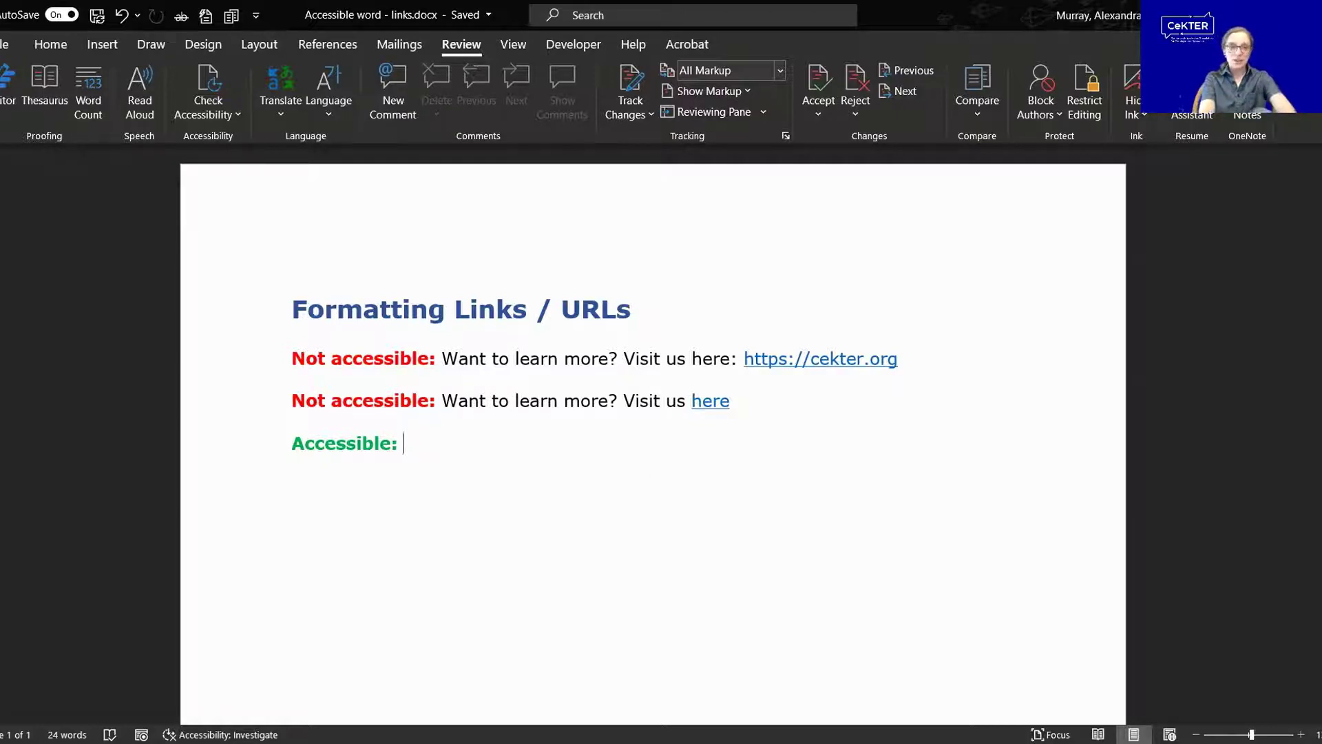
text(Wan)
key(ctrl+z)
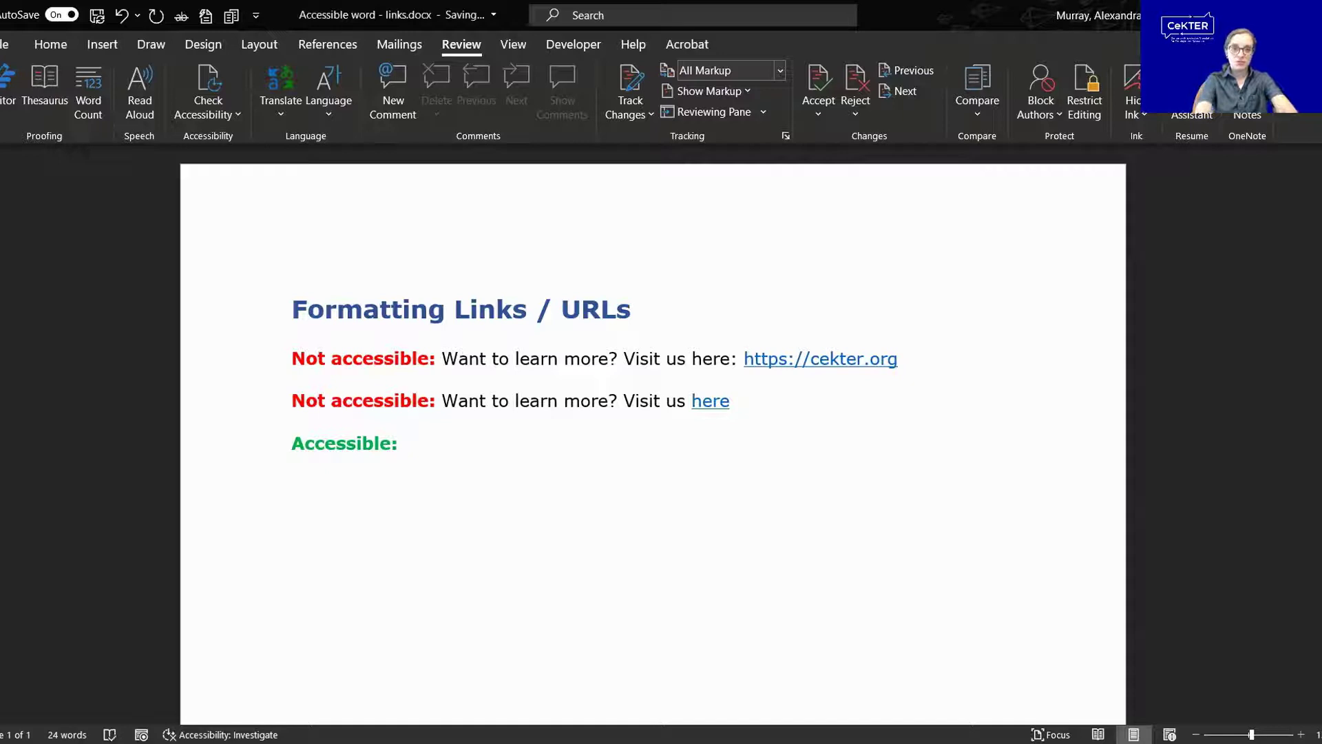
text(Want to leanr)
text( m)
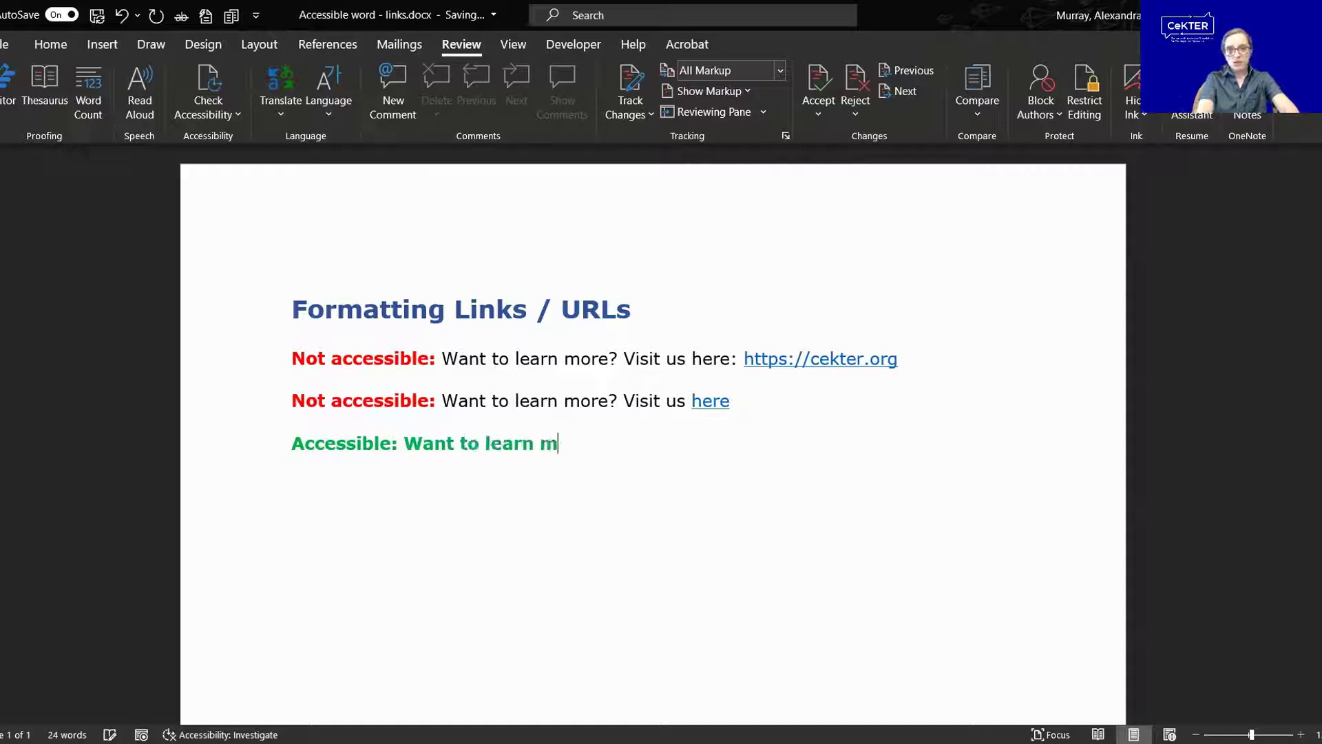
text(ore about acess)
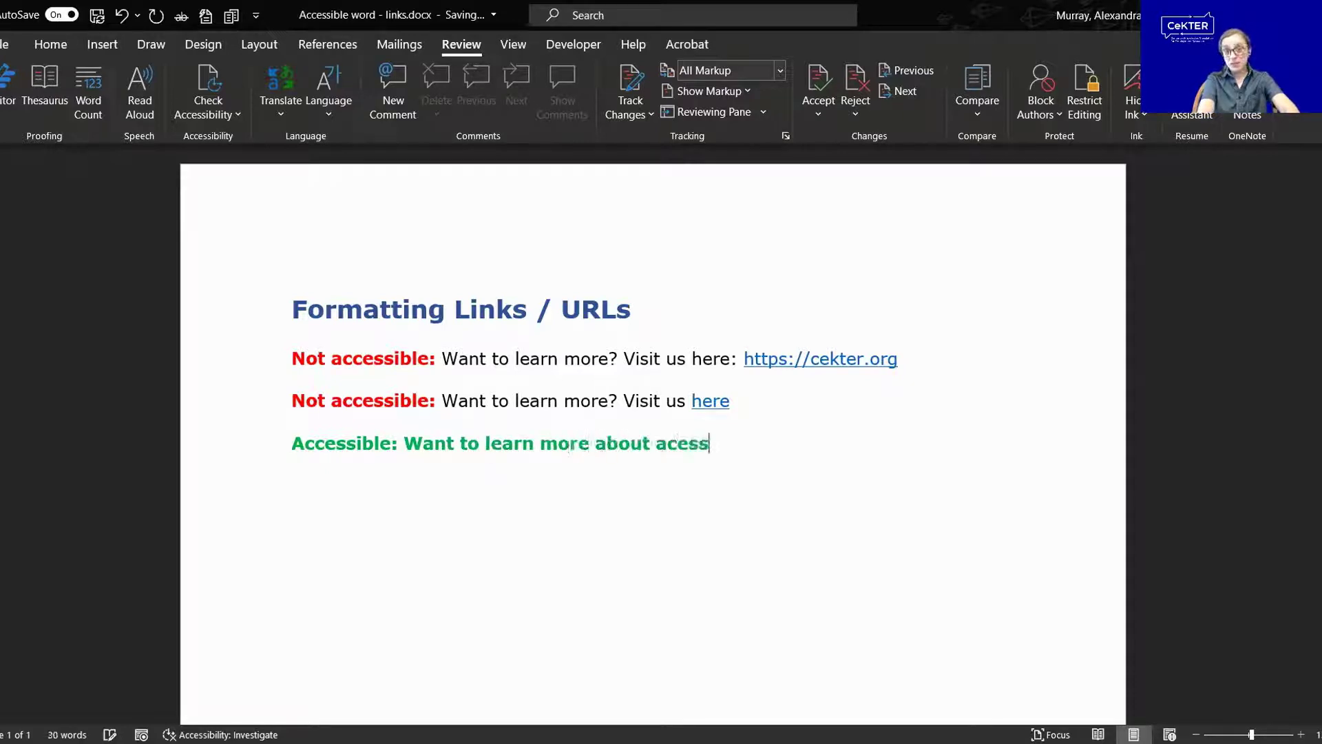
key(BackSpace)
key(BackSpace)
key(BackSpace)
text(cess)
text(ibil)
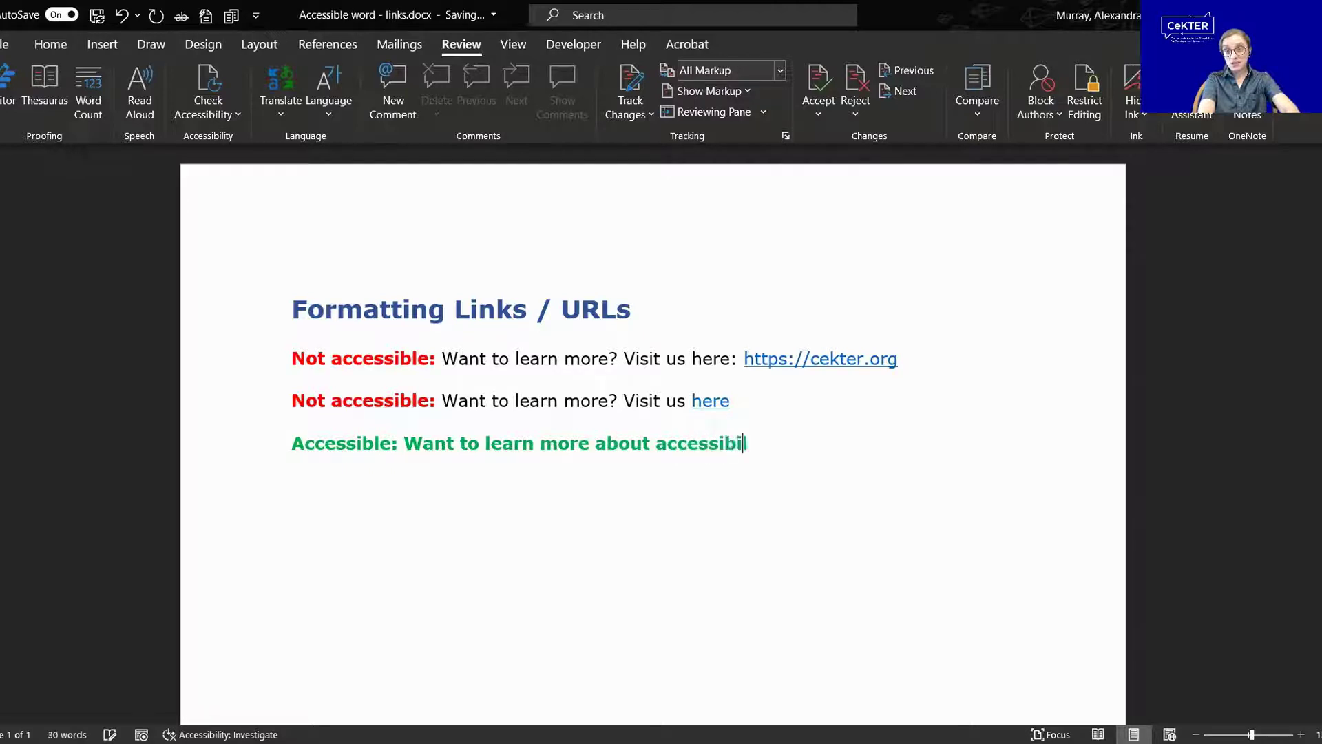
text(ity? Visit t)
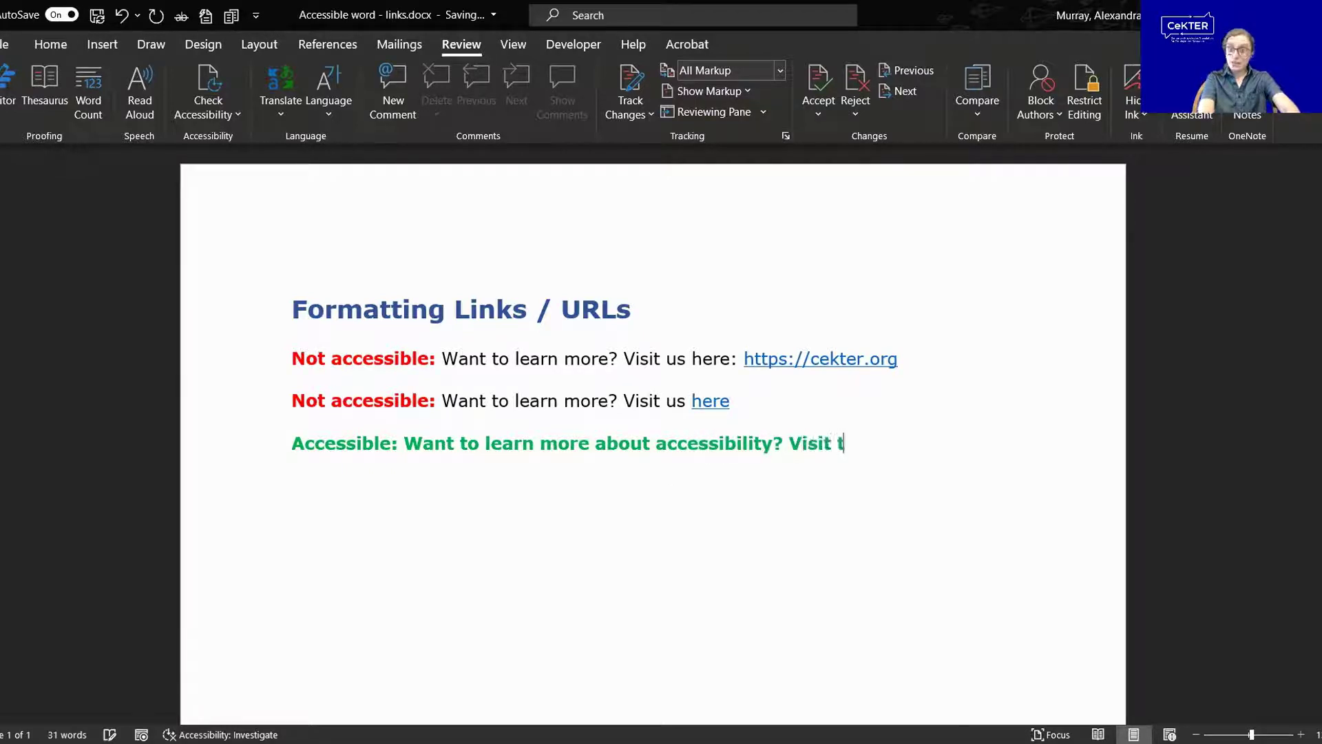
text(he CeK)
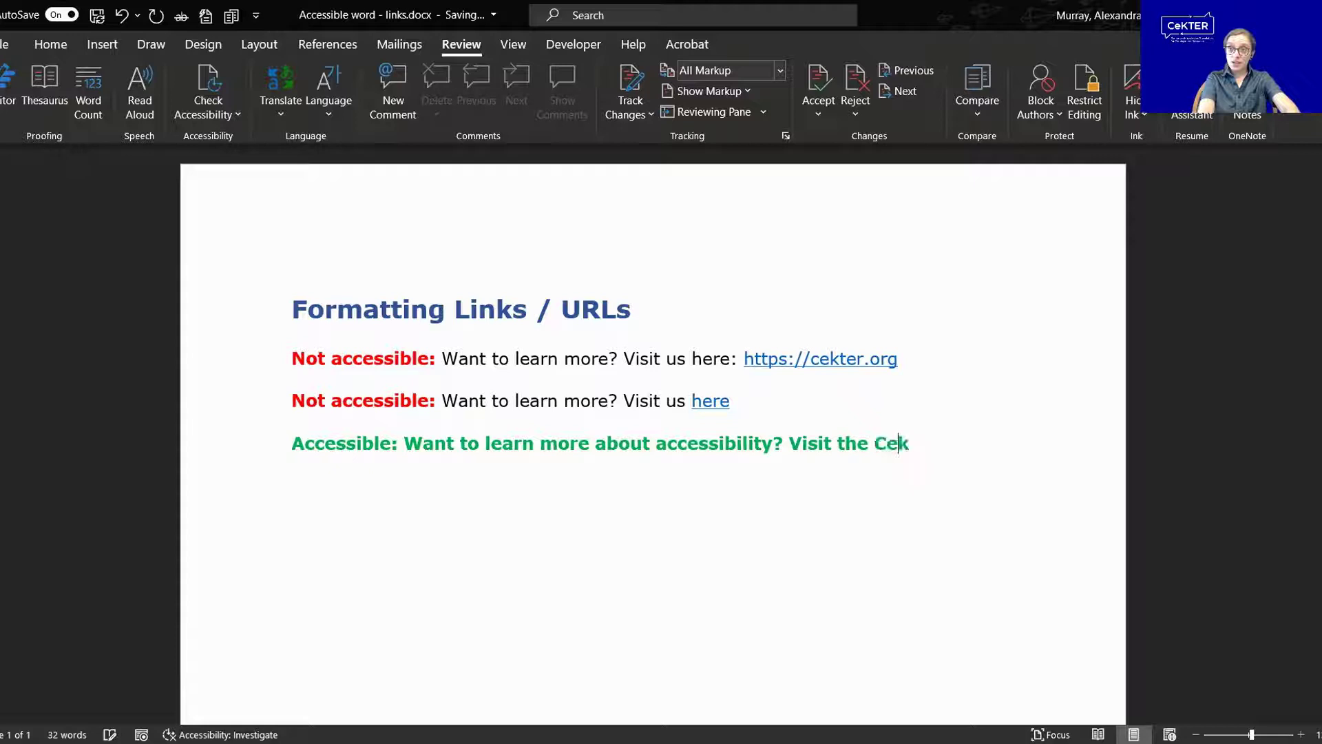
key(BackSpace)
key(BackSpace)
text(E)
key(BackSpace)
text(eKT)
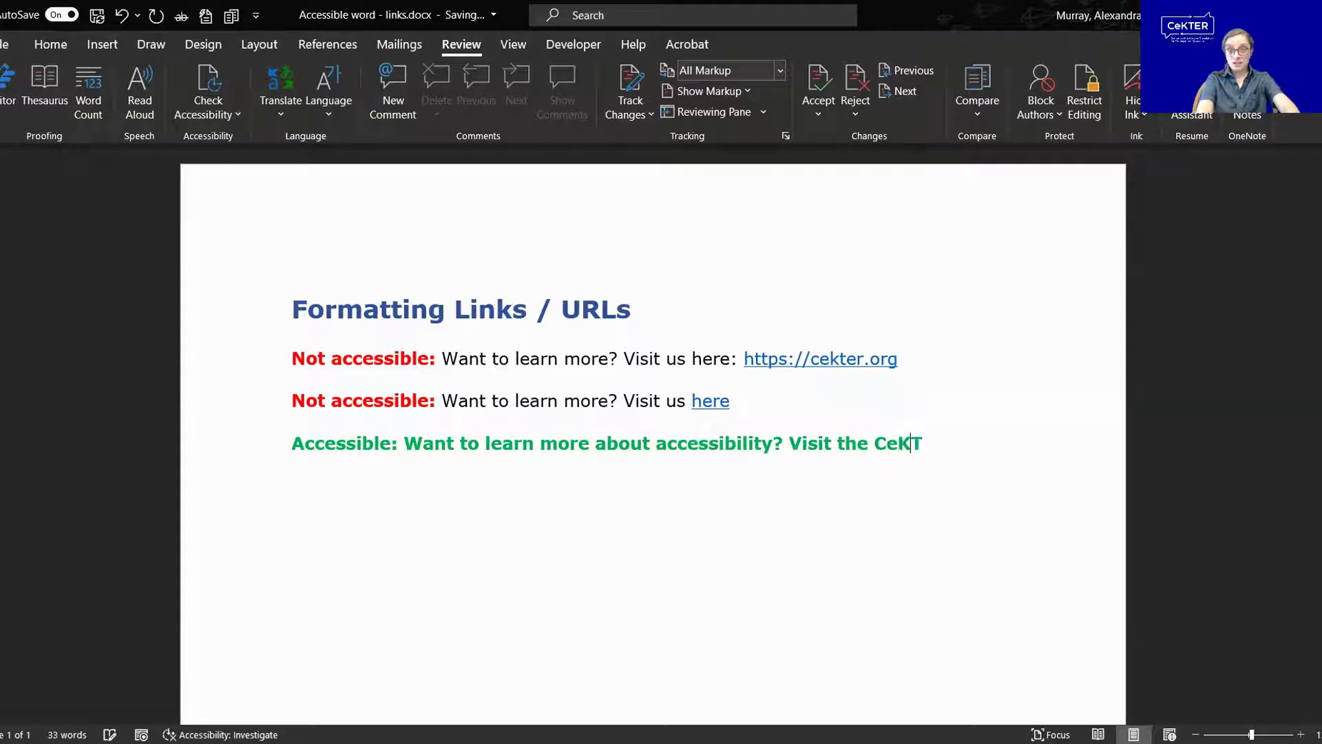
text(ER webist)
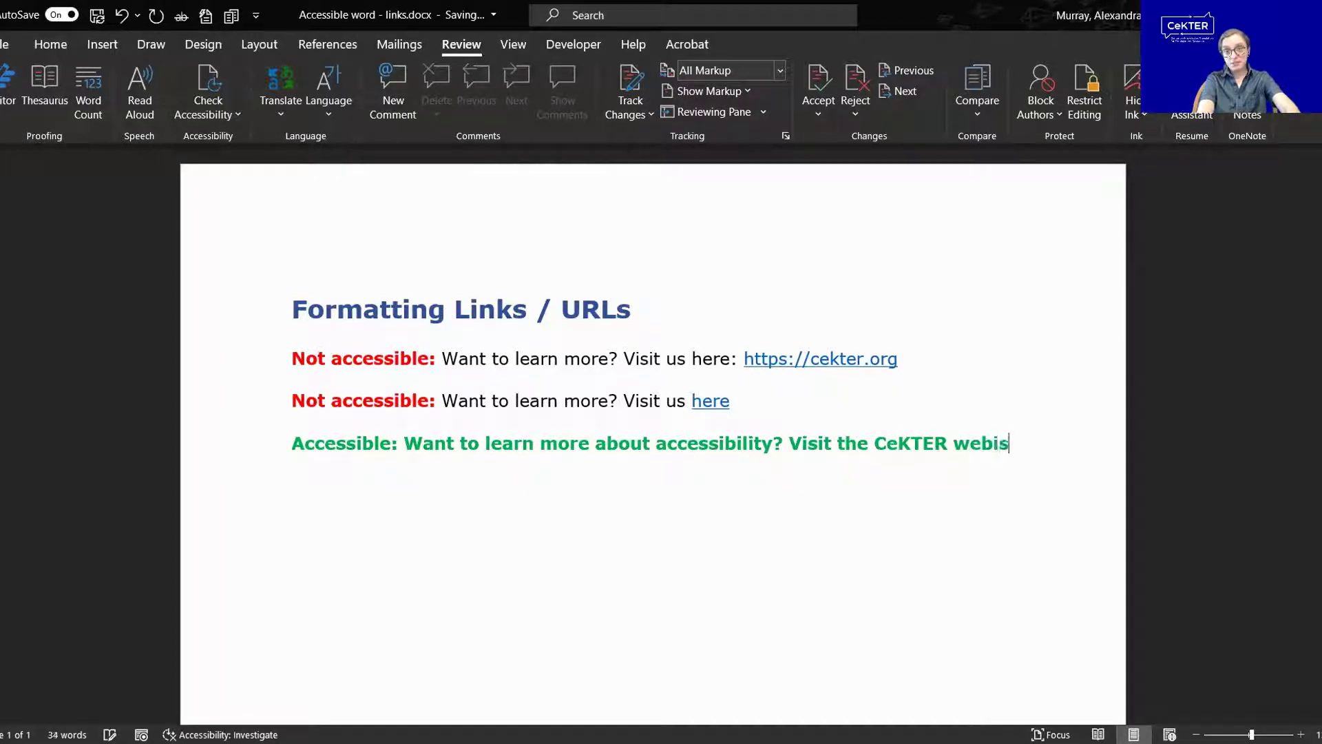
key(BackSpace)
key(BackSpace)
key(BackSpace)
text(site)
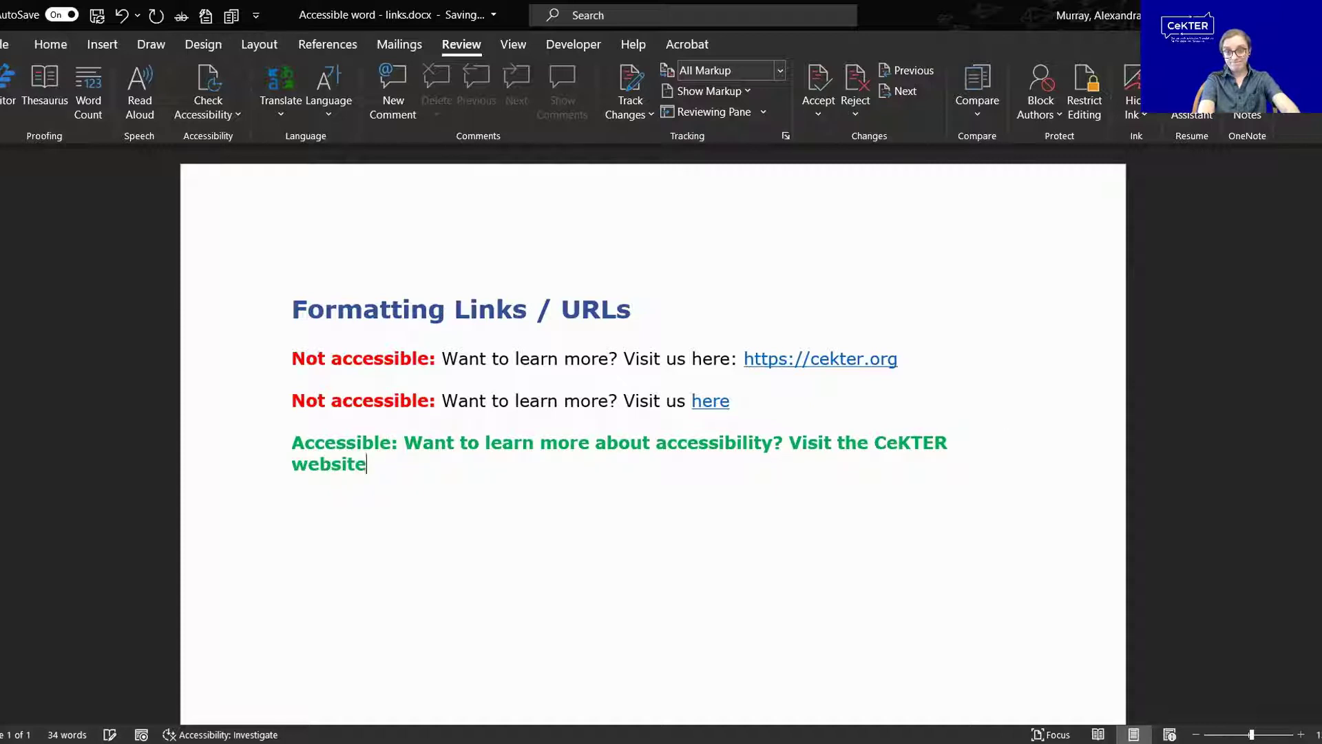
text(.)
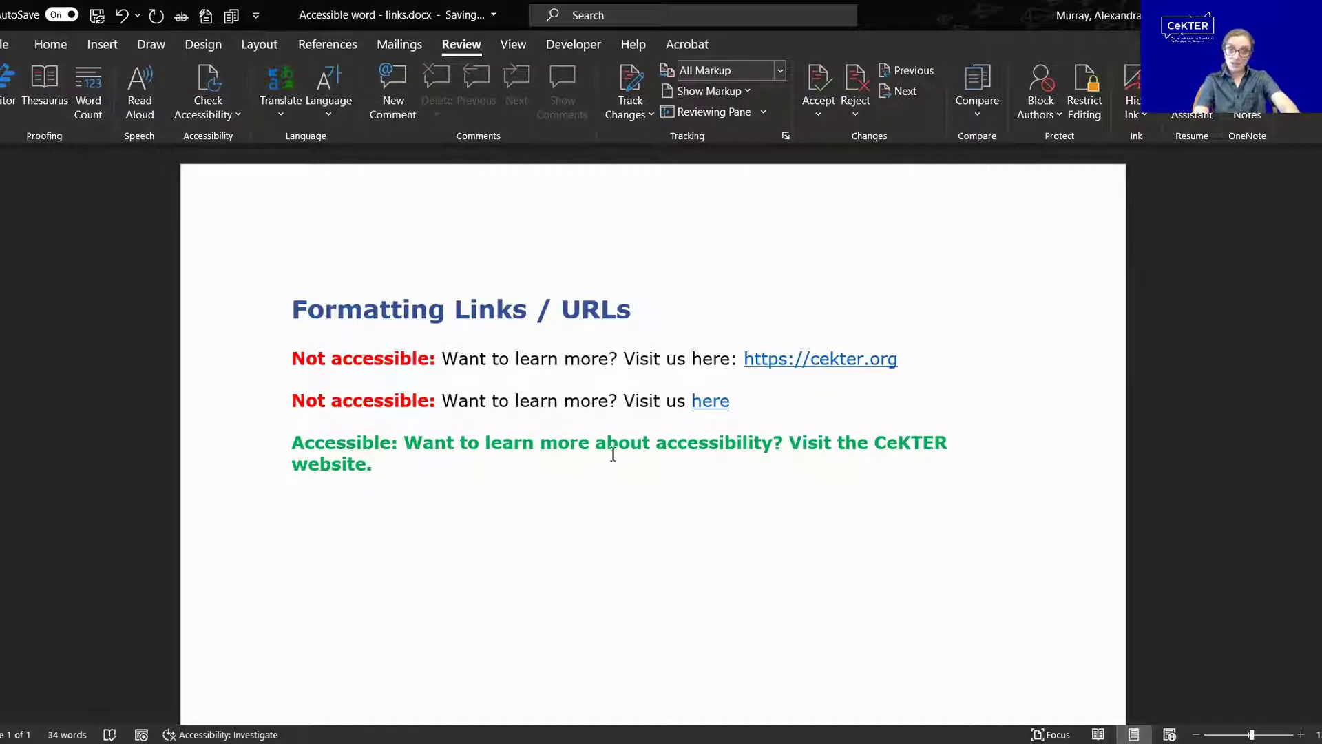
Step: Select the green sentence after 'Accessible:' and open the Link dropdown on the Insert tab
drag(425, 438, 757, 446)
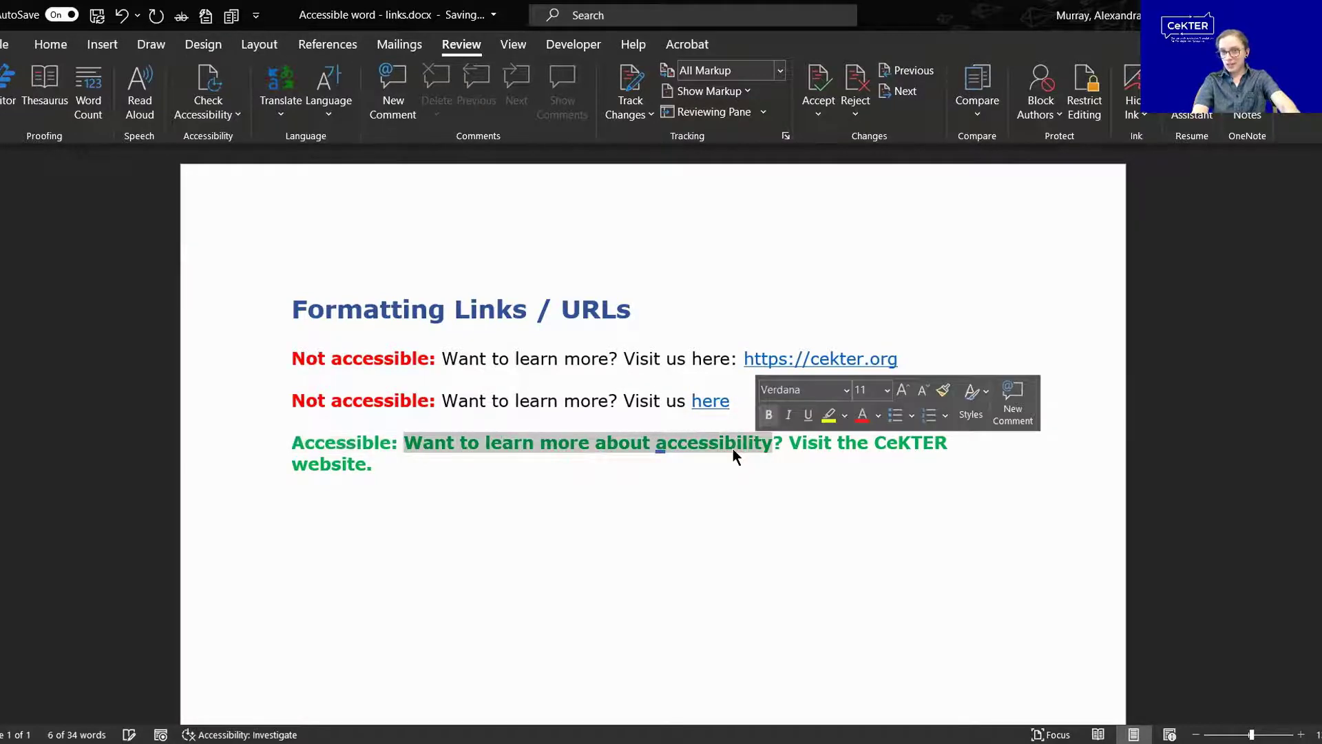
click(733, 448)
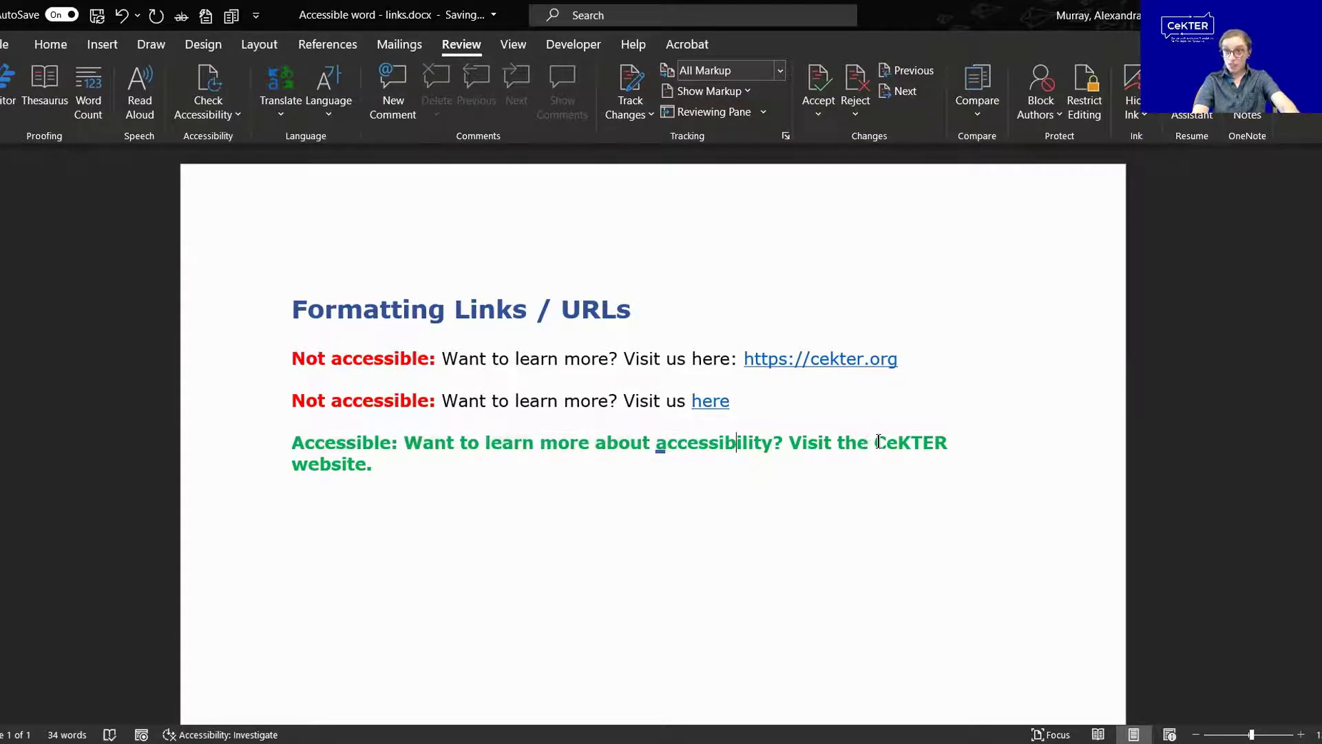
double_click(736, 442)
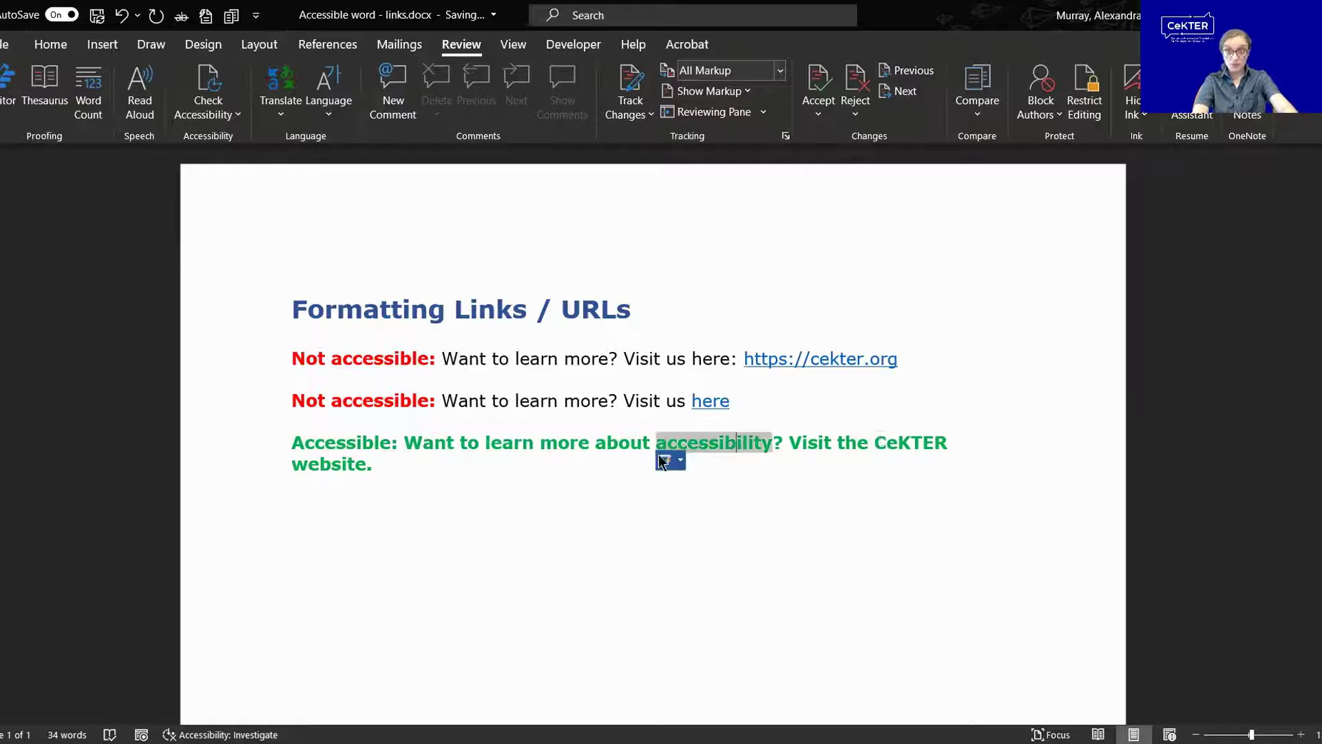
click(447, 442)
drag(403, 442, 419, 456)
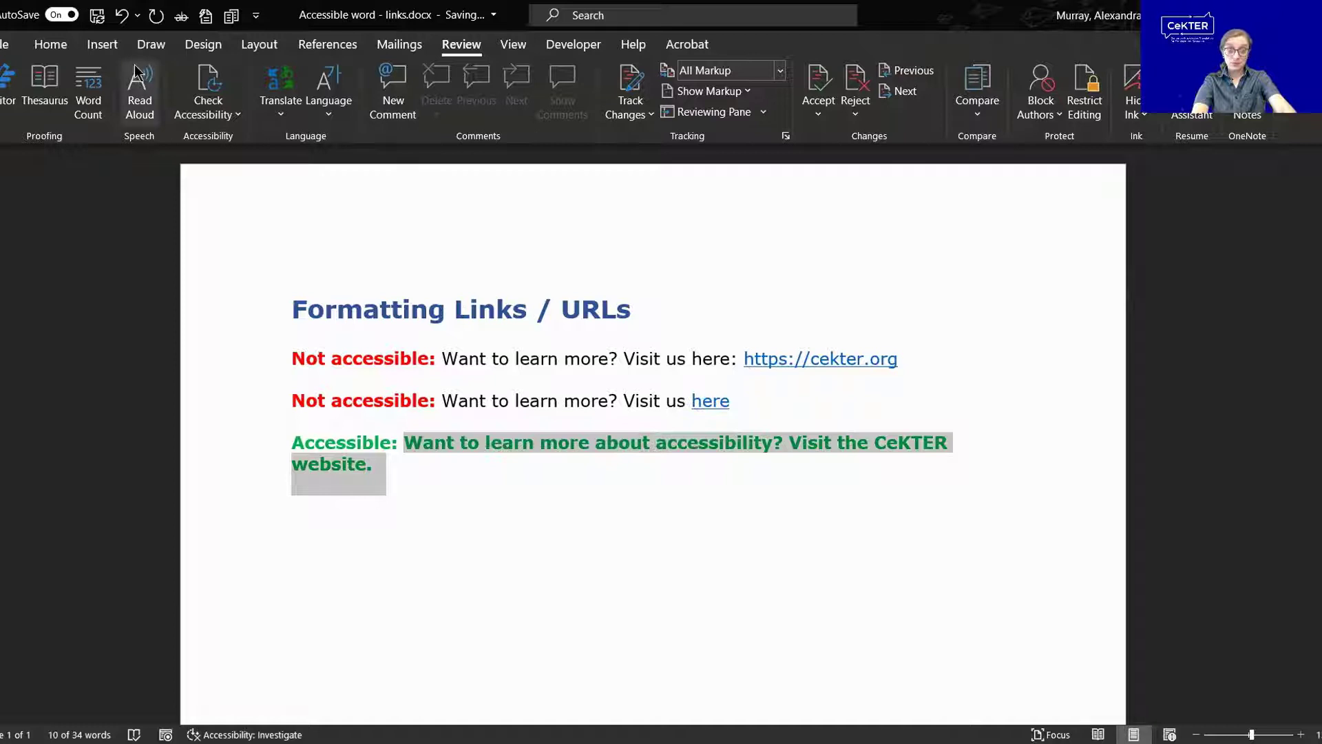
click(103, 48)
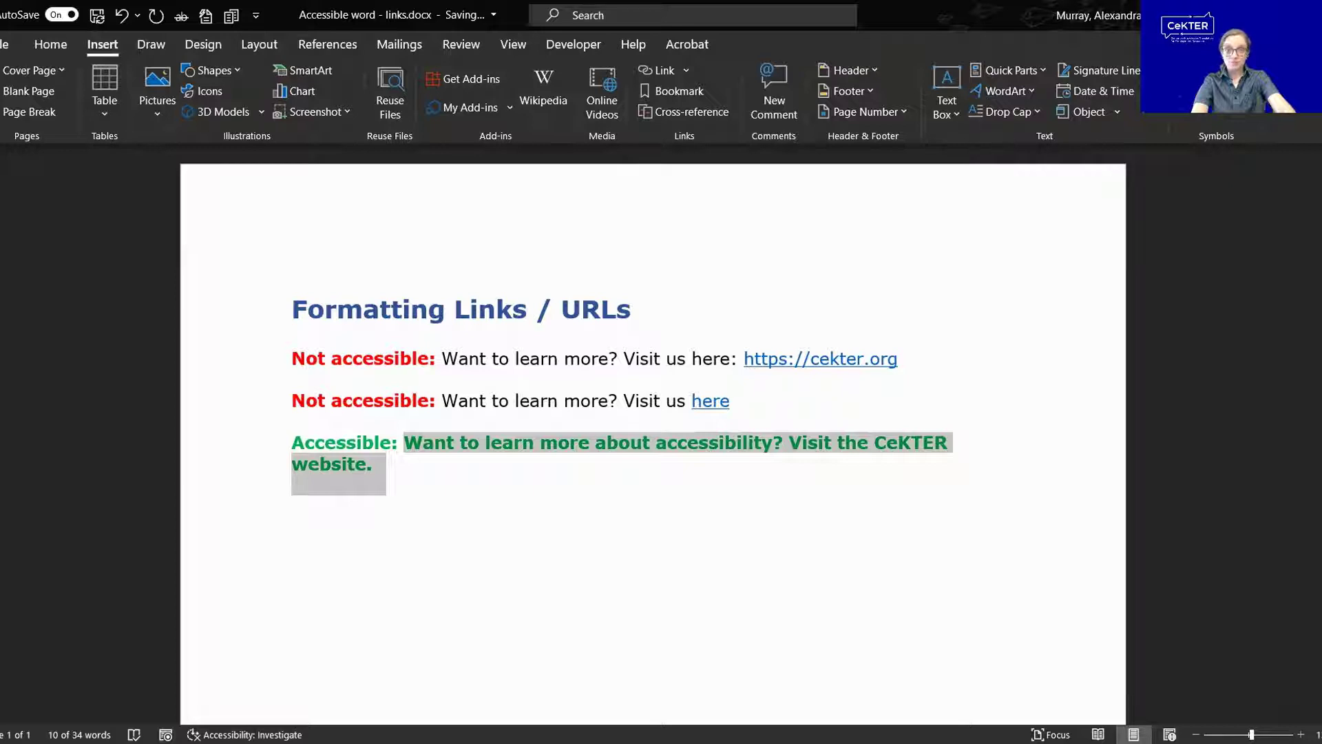
click(686, 72)
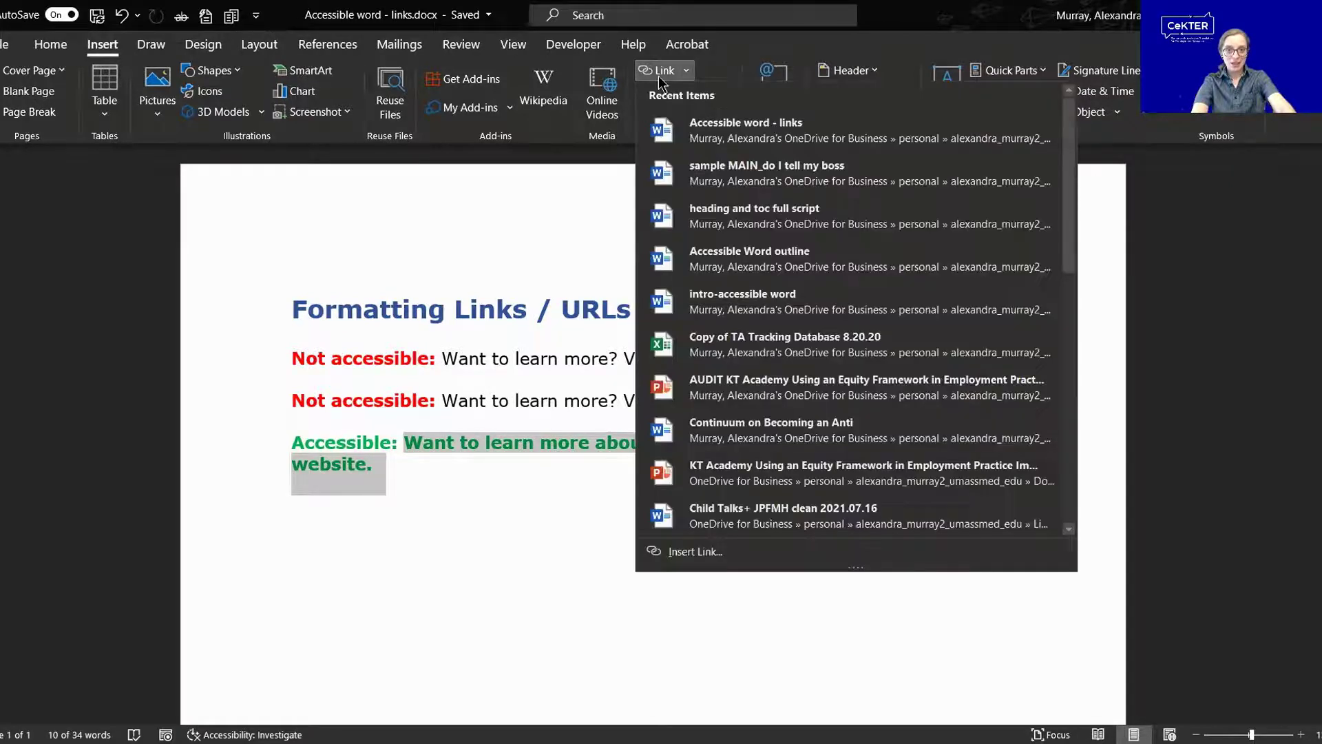
click(700, 551)
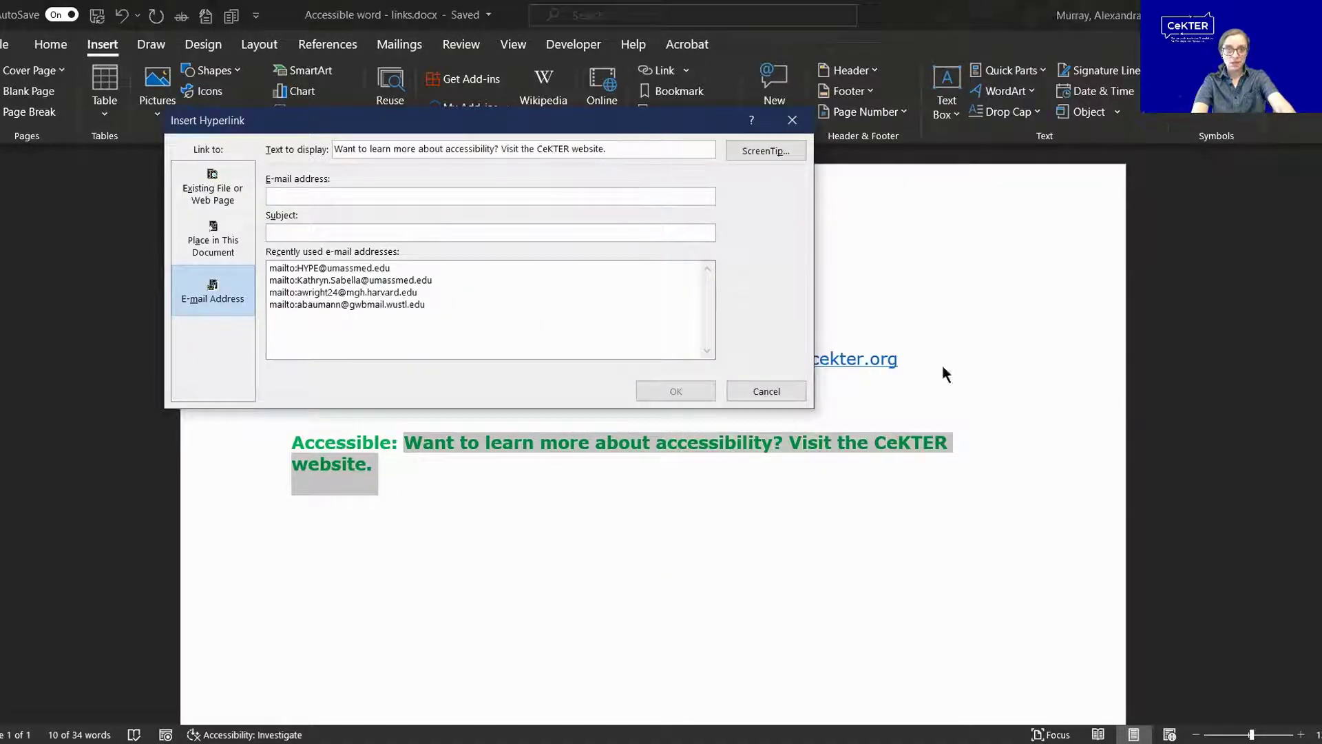
click(1034, 327)
key(BackSpace)
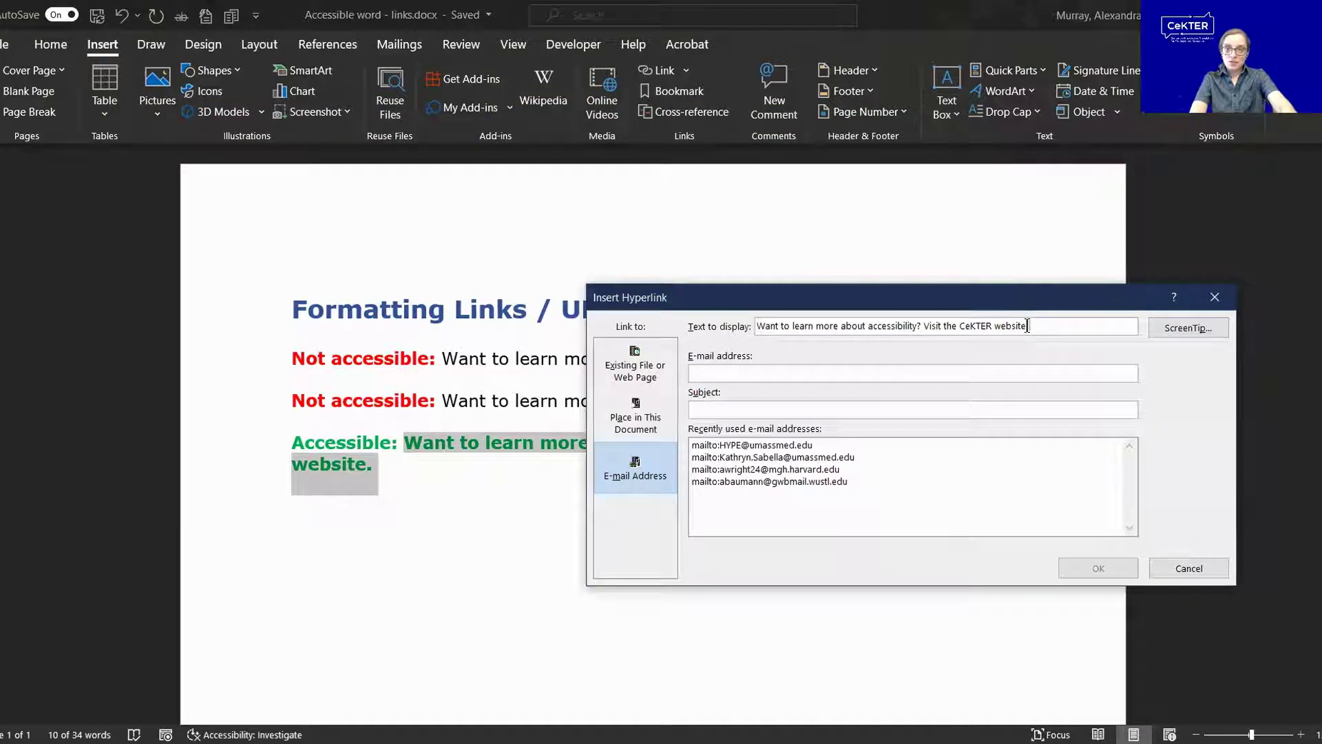
key(ctrl+z)
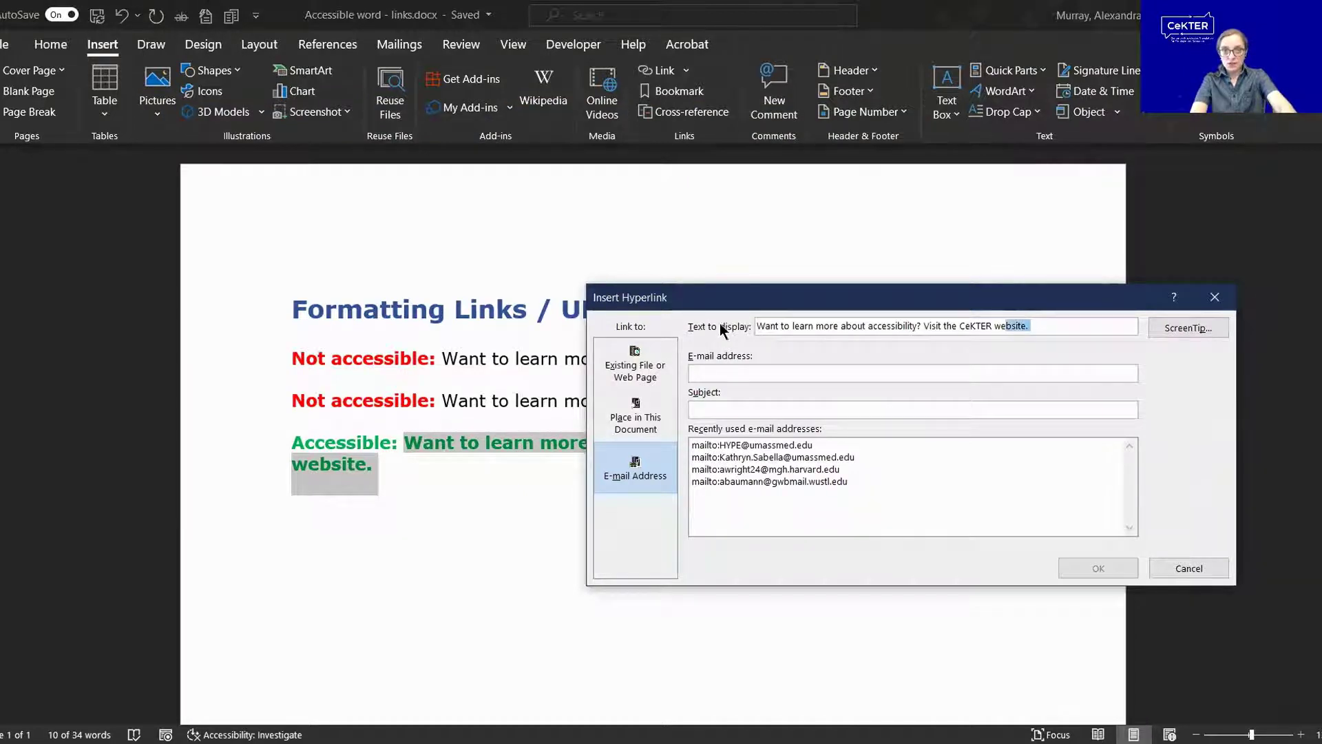
click(766, 323)
drag(756, 327, 1061, 357)
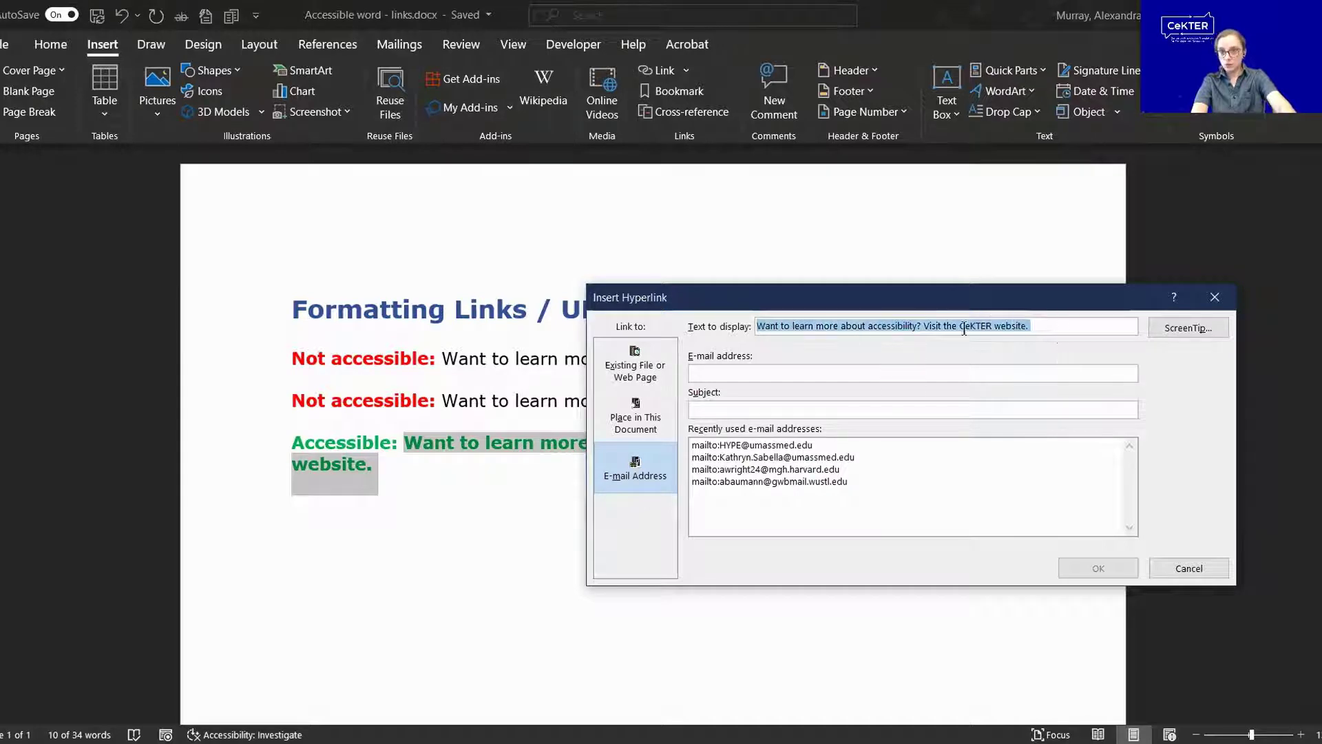
click(1050, 326)
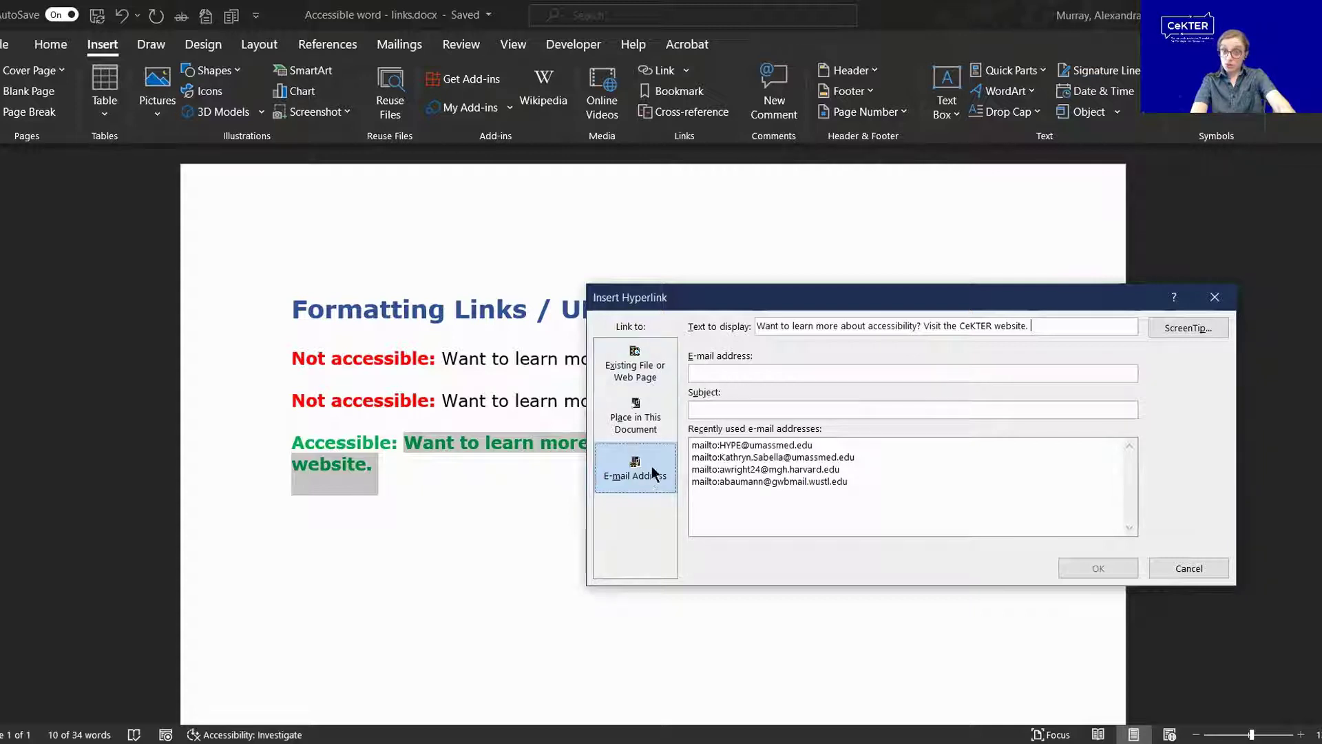
click(621, 369)
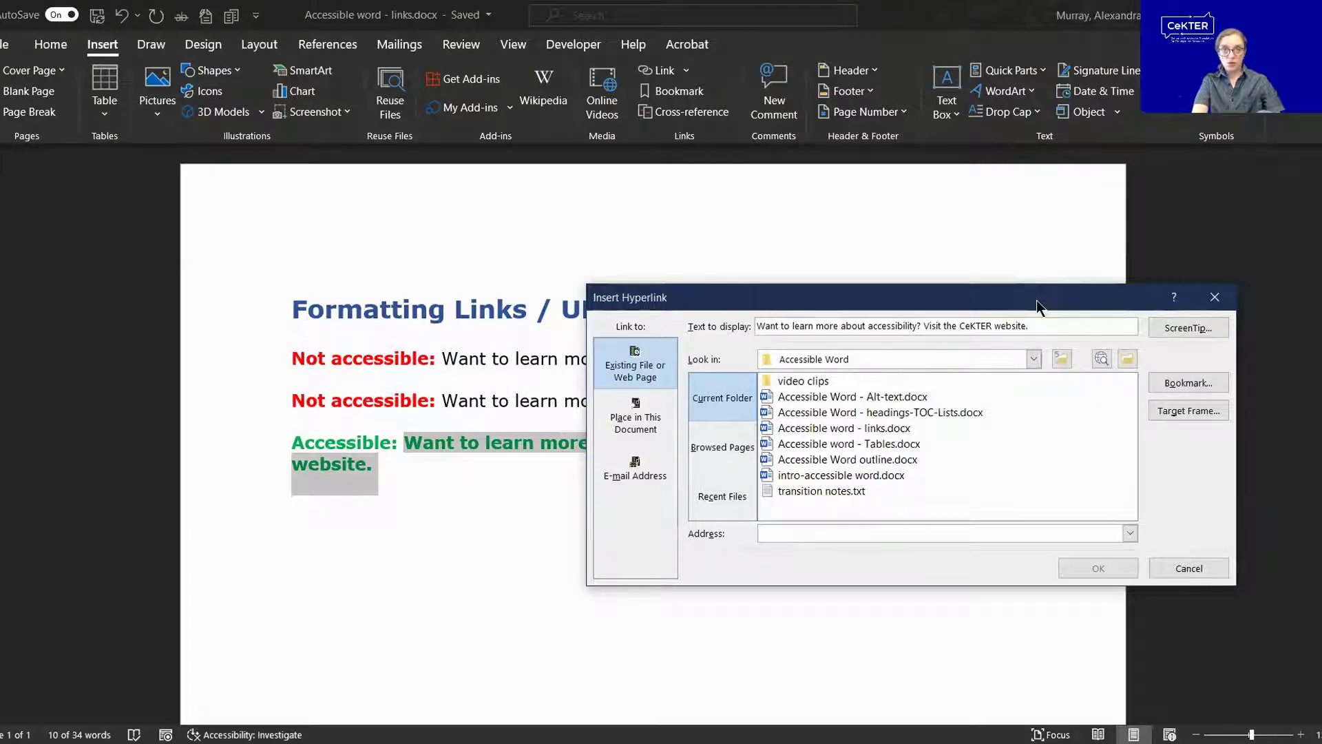
drag(1036, 301, 586, 50)
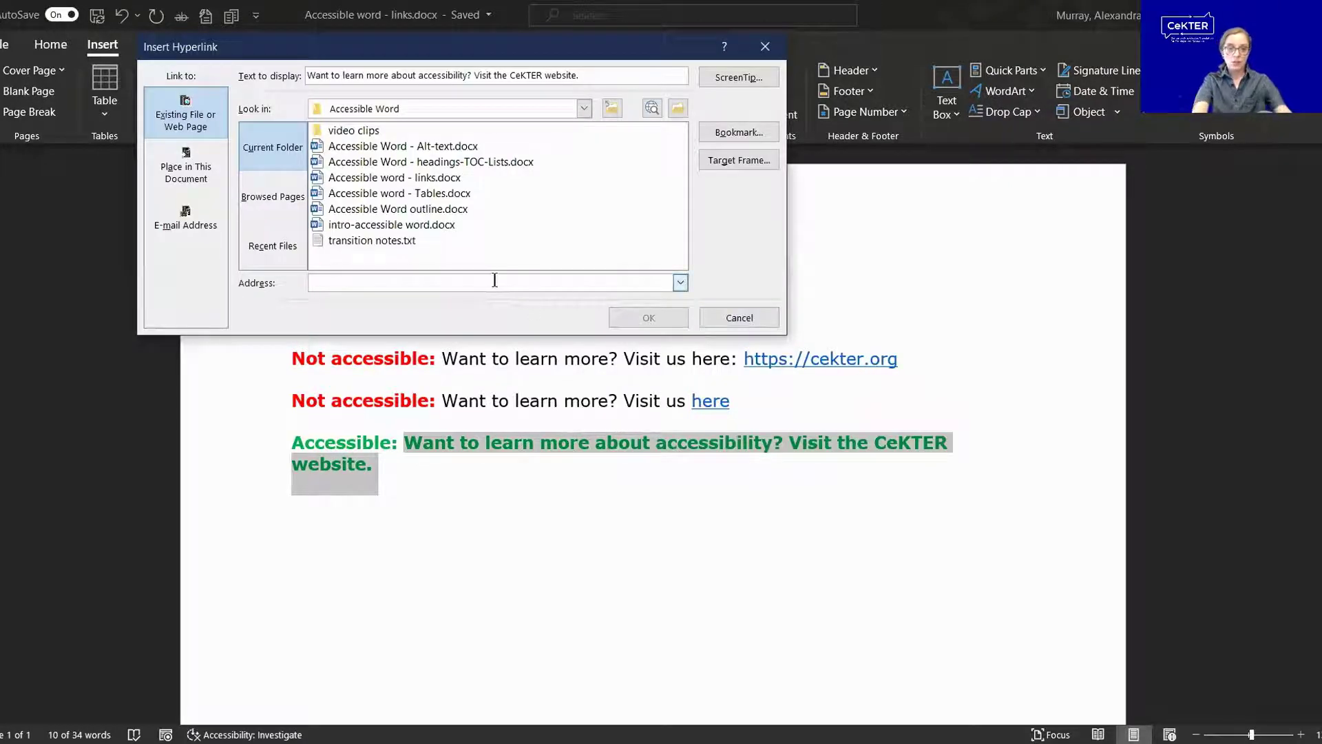
text(https:)
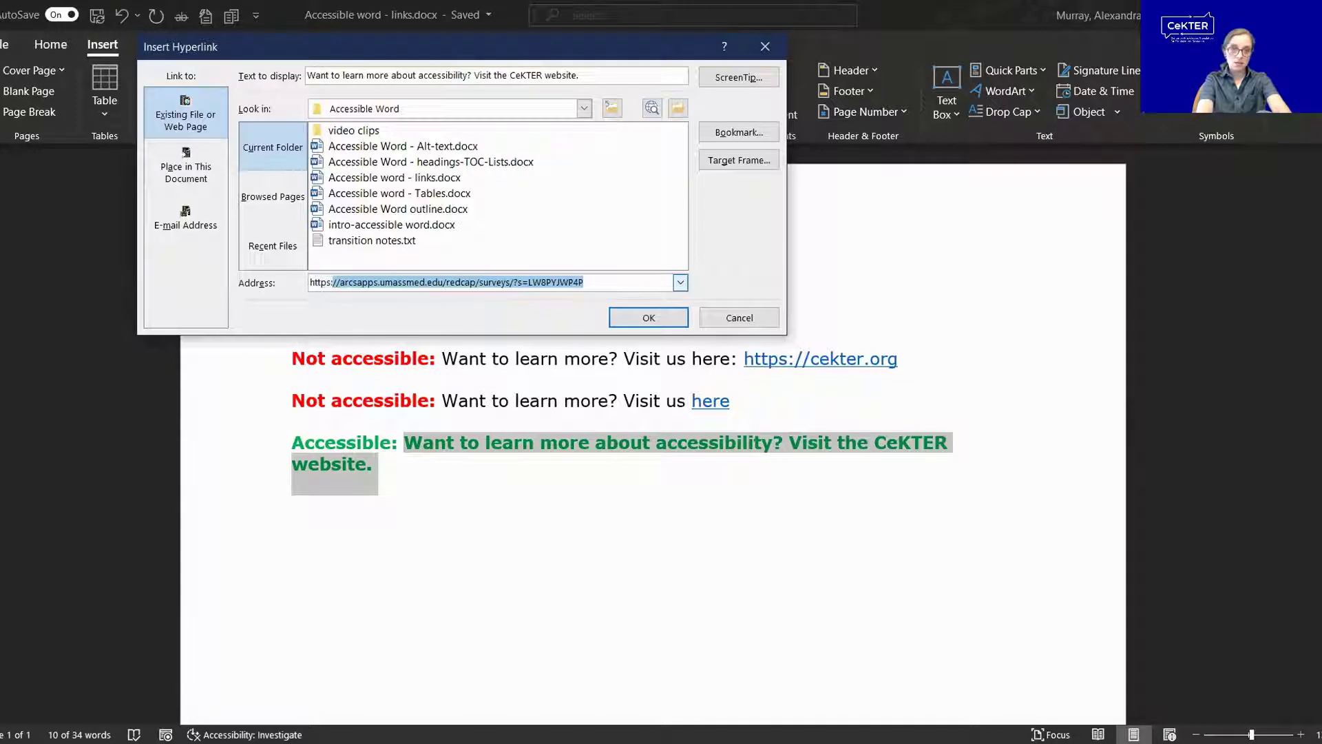
text(//cekter)
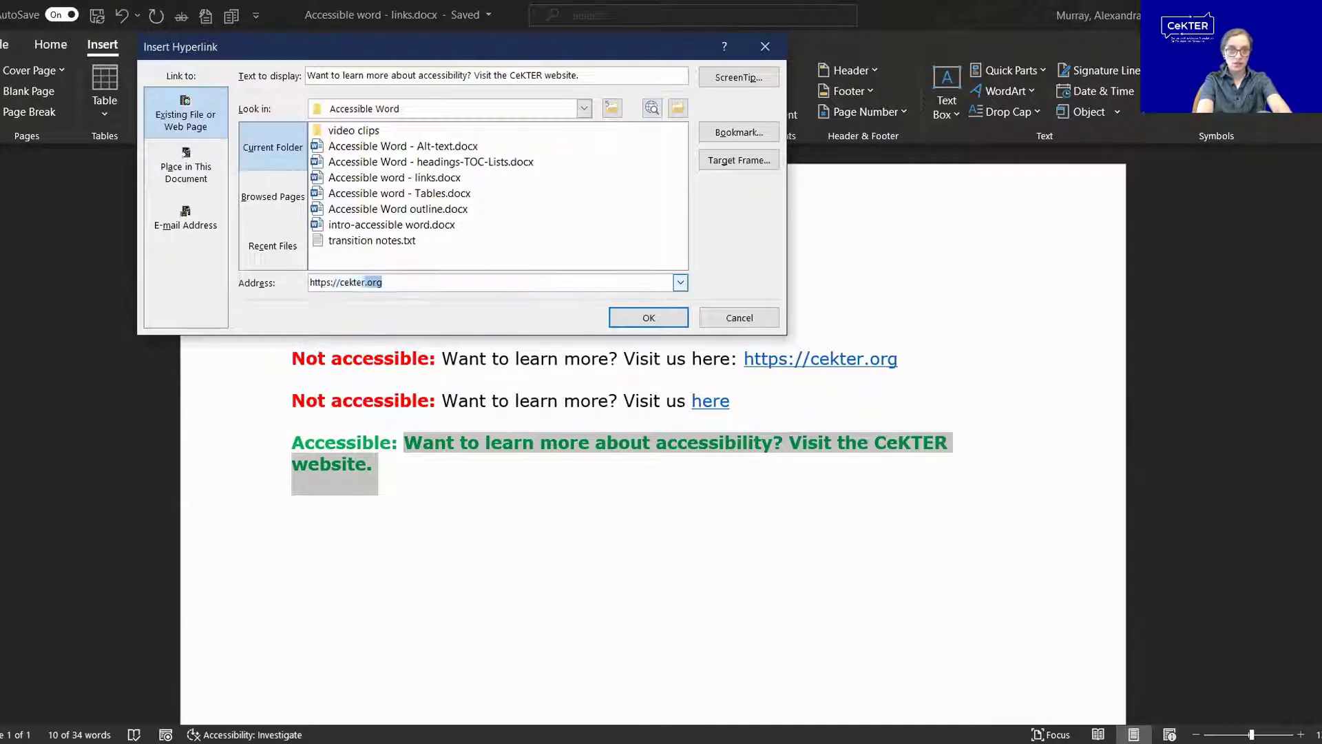
text(.org)
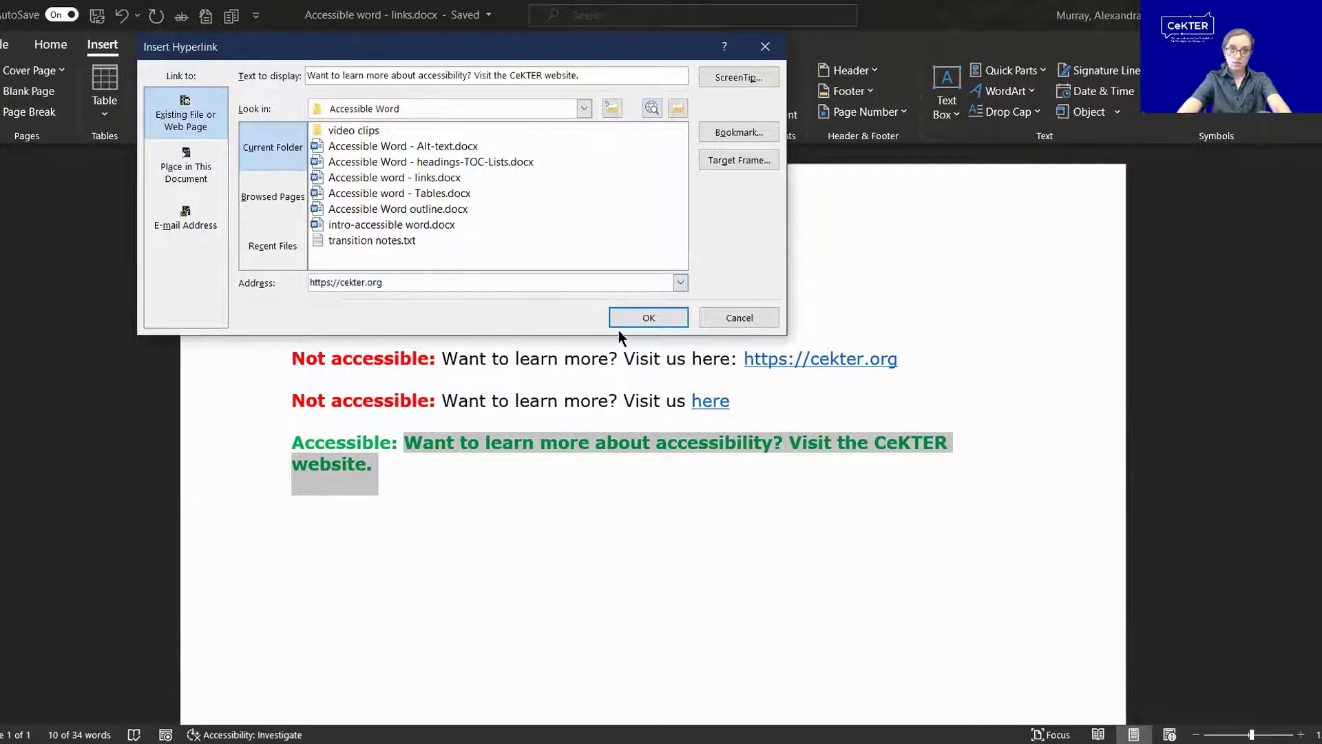
click(617, 318)
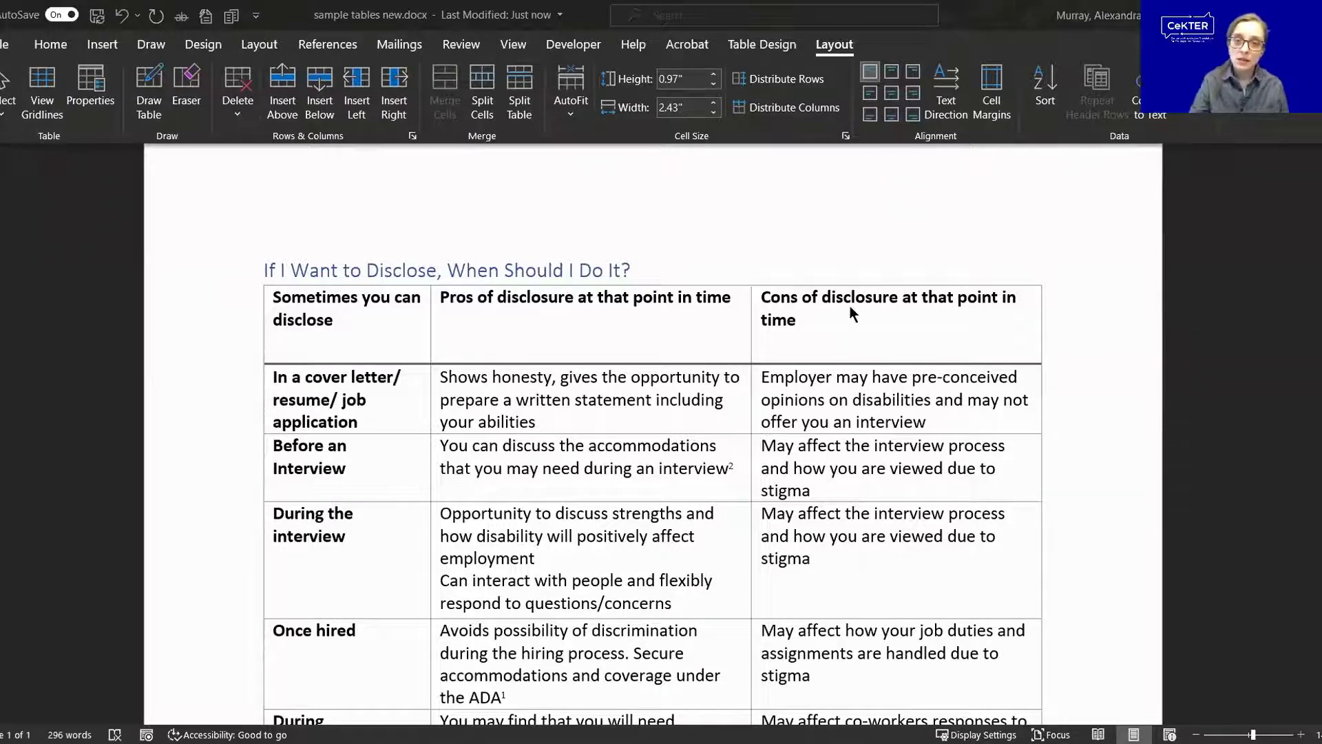
Step: Select the disclosure table's entire first row
click(888, 328)
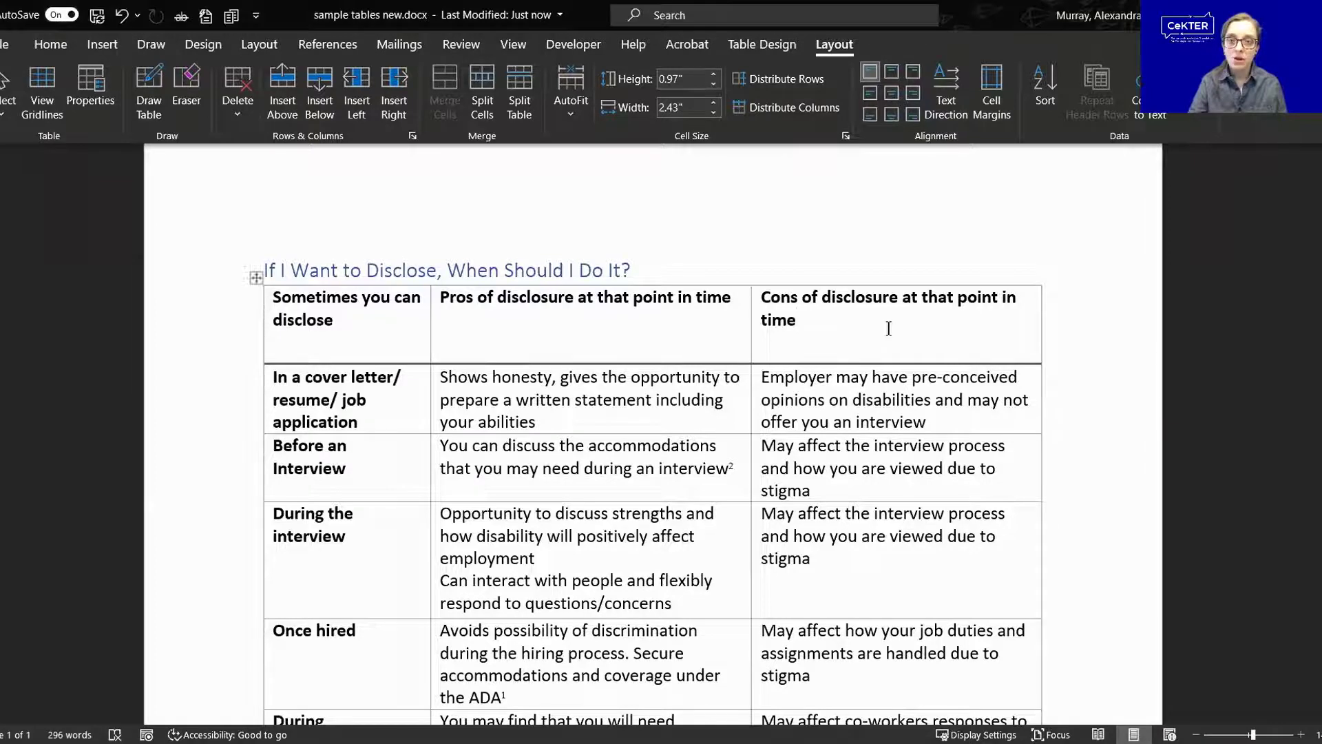
drag(866, 329, 420, 324)
click(548, 316)
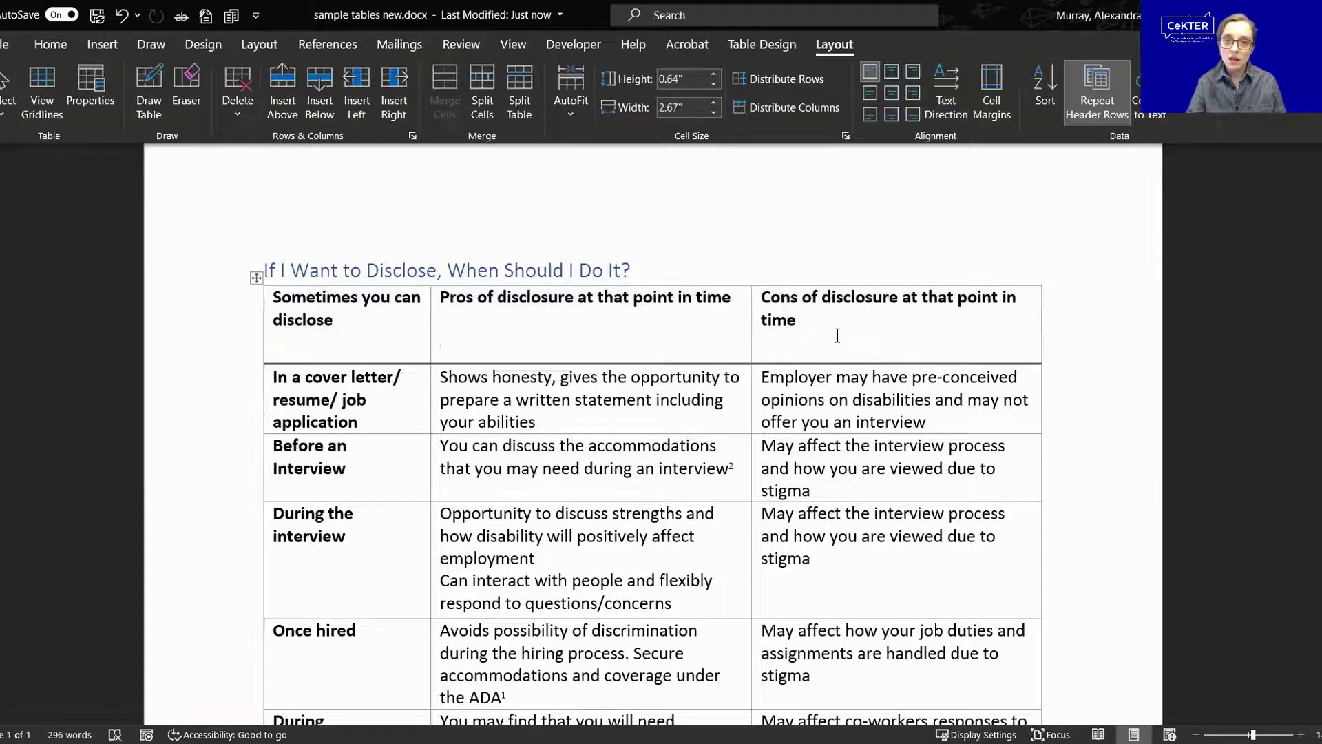
drag(838, 335, 305, 306)
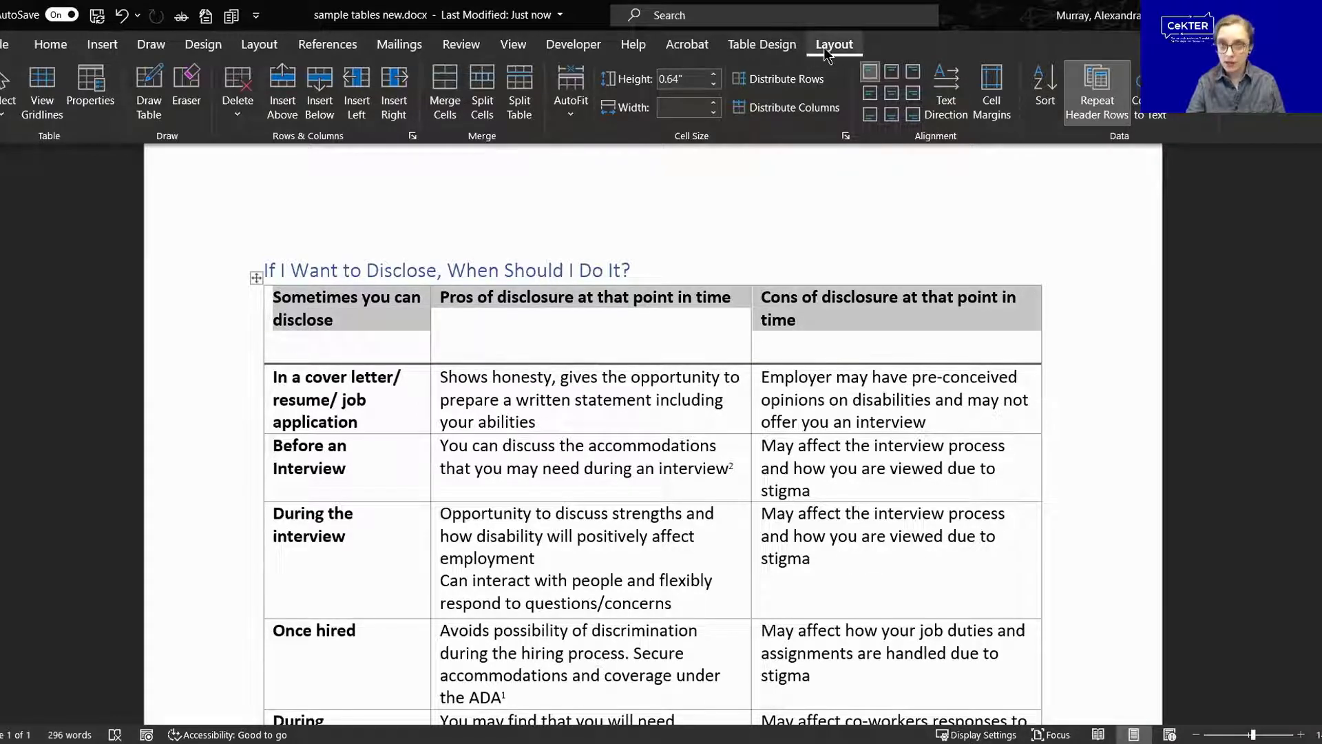
Step: In Table Properties' Row settings, enable 'Repeat as header row at the top of each page'
click(786, 46)
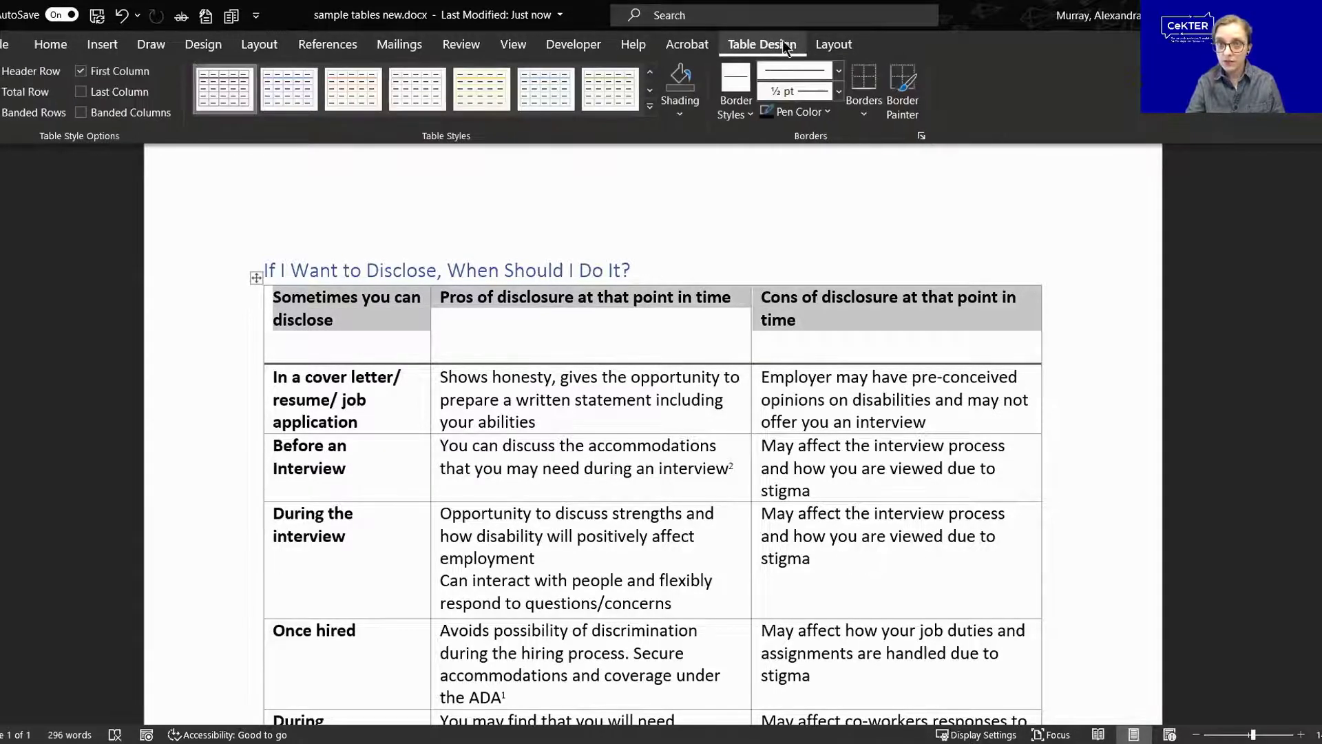
click(833, 44)
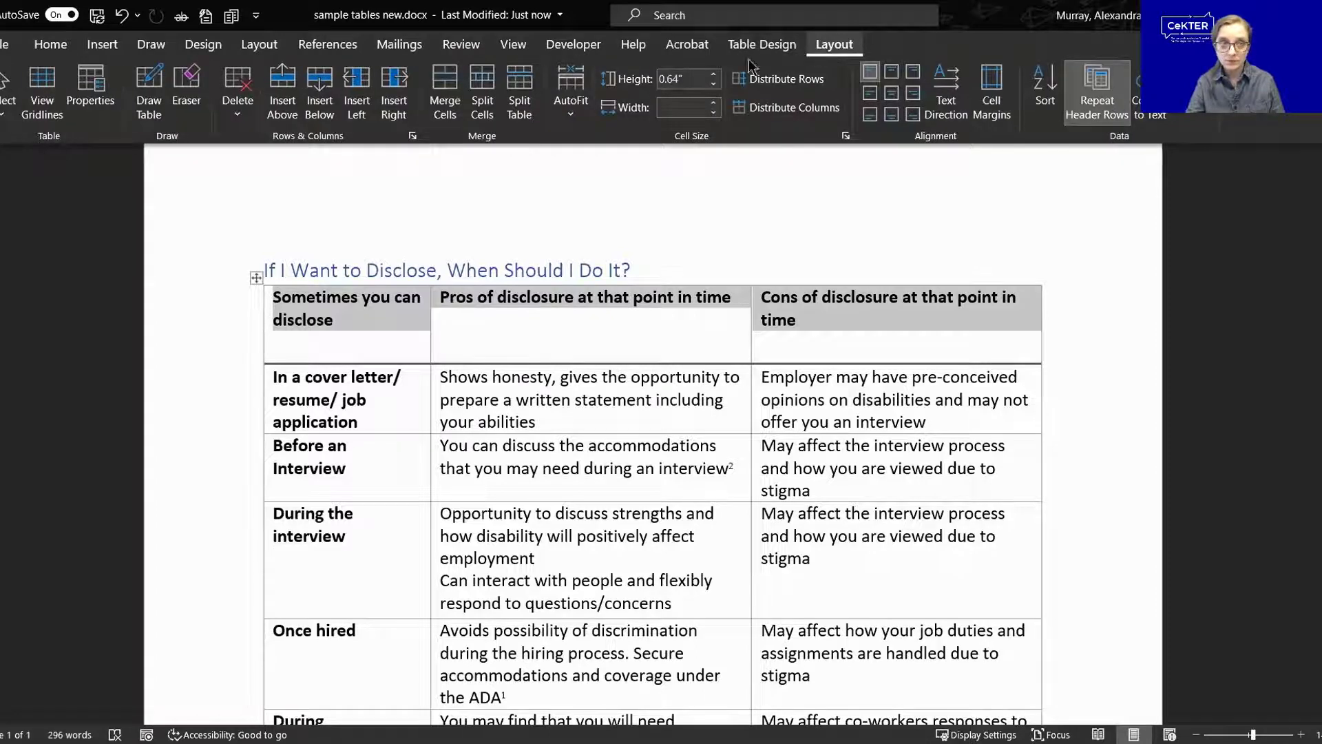
click(90, 86)
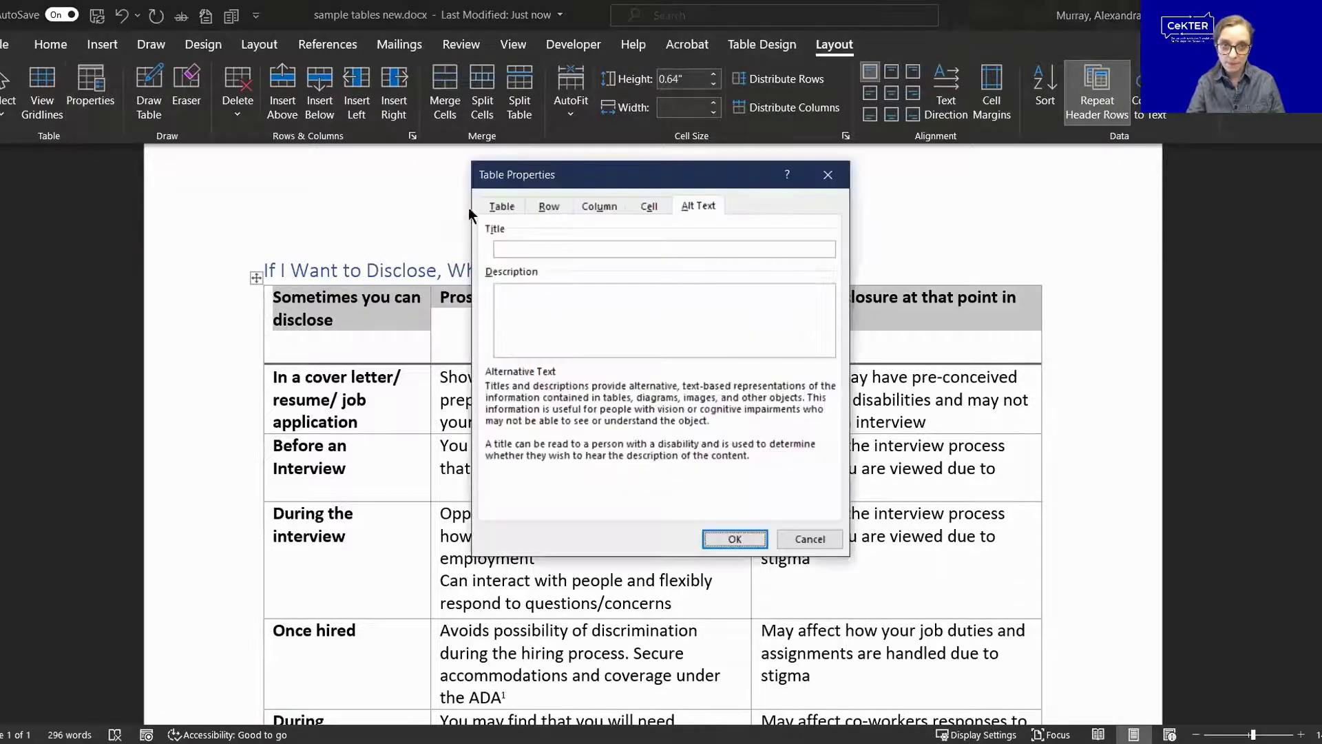
click(559, 206)
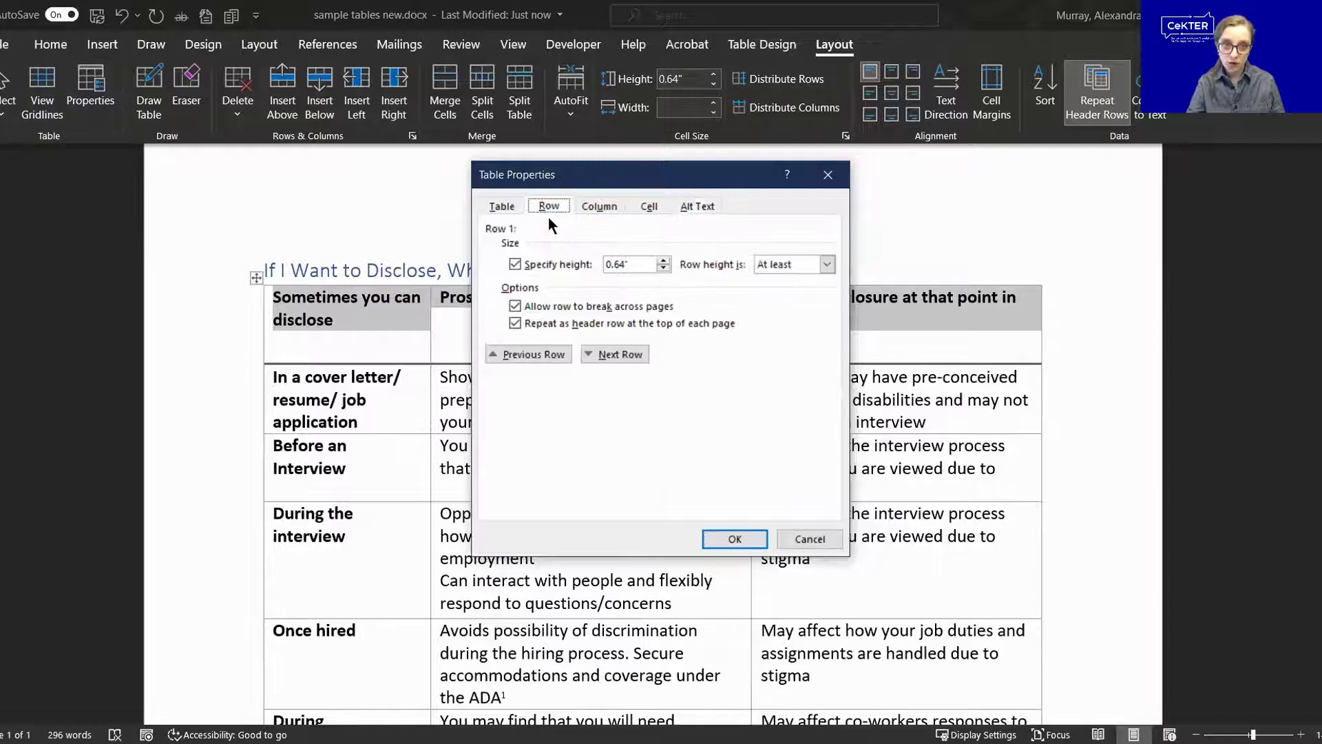
click(520, 321)
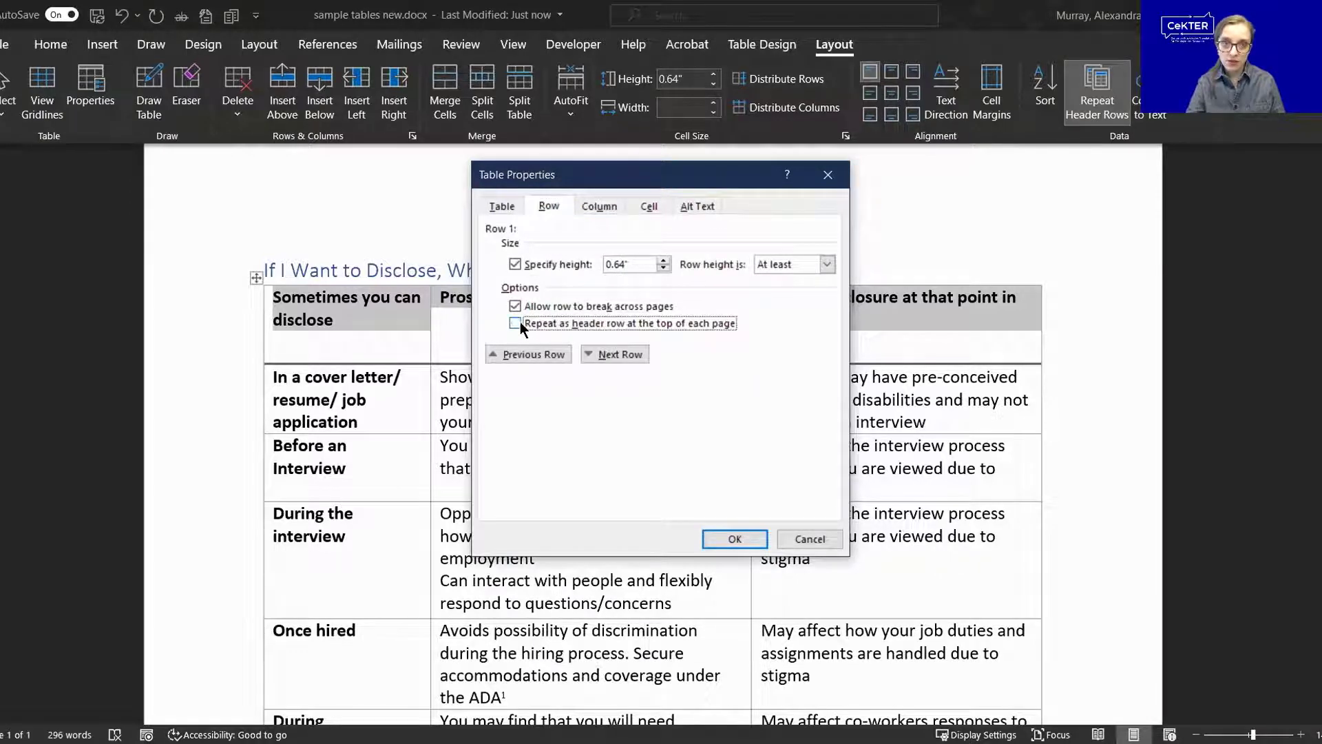
click(569, 321)
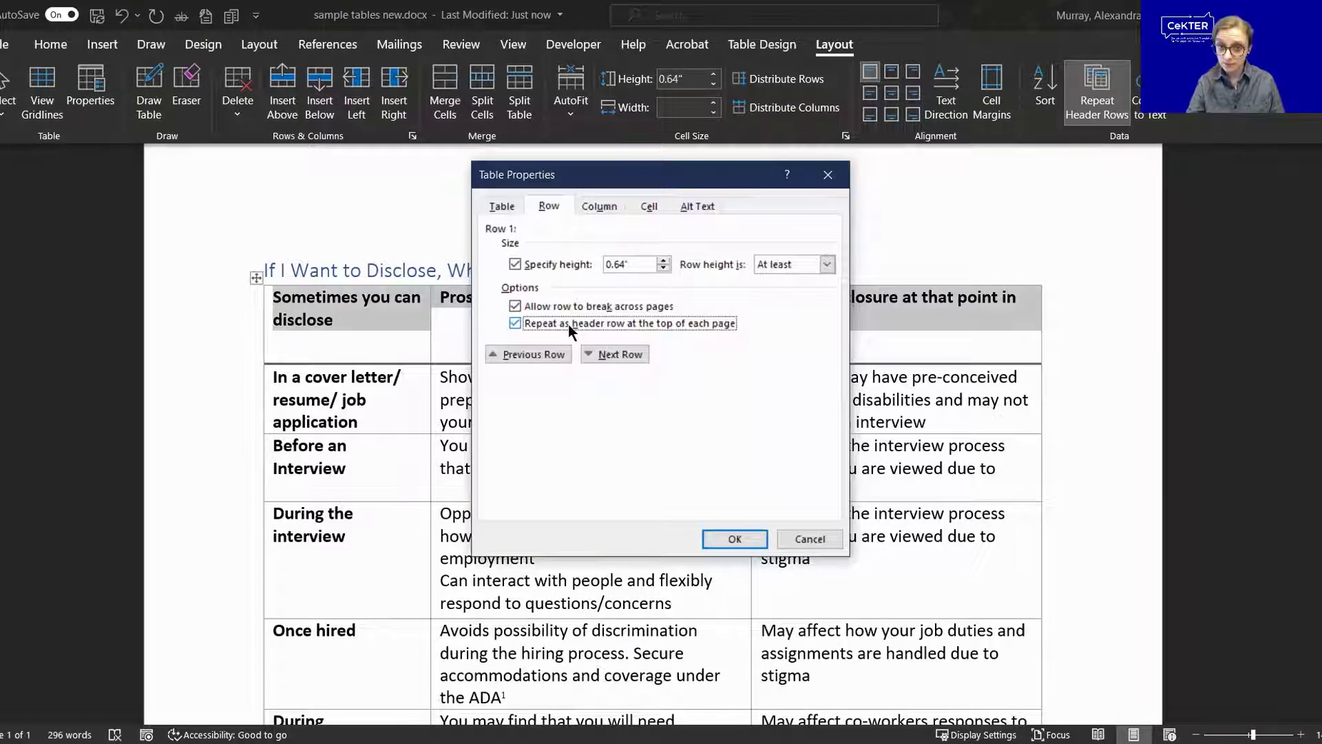
click(722, 539)
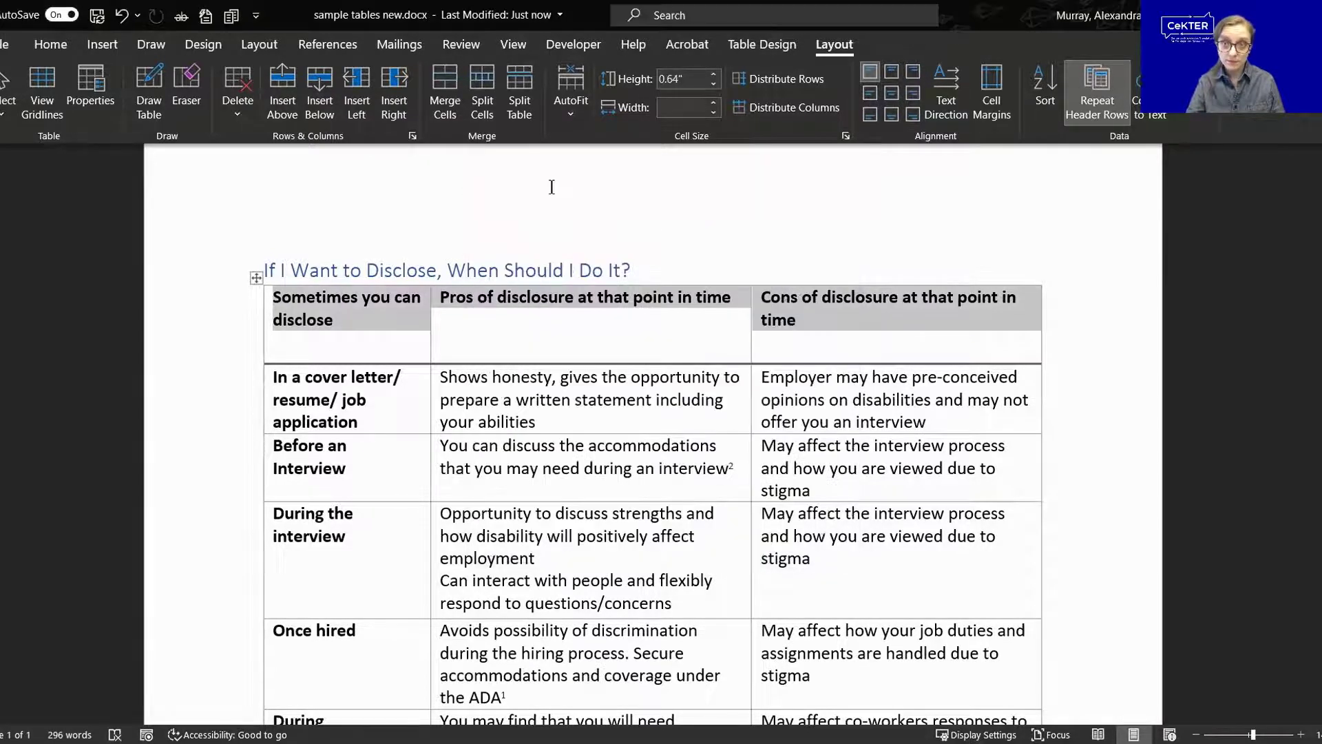
click(356, 317)
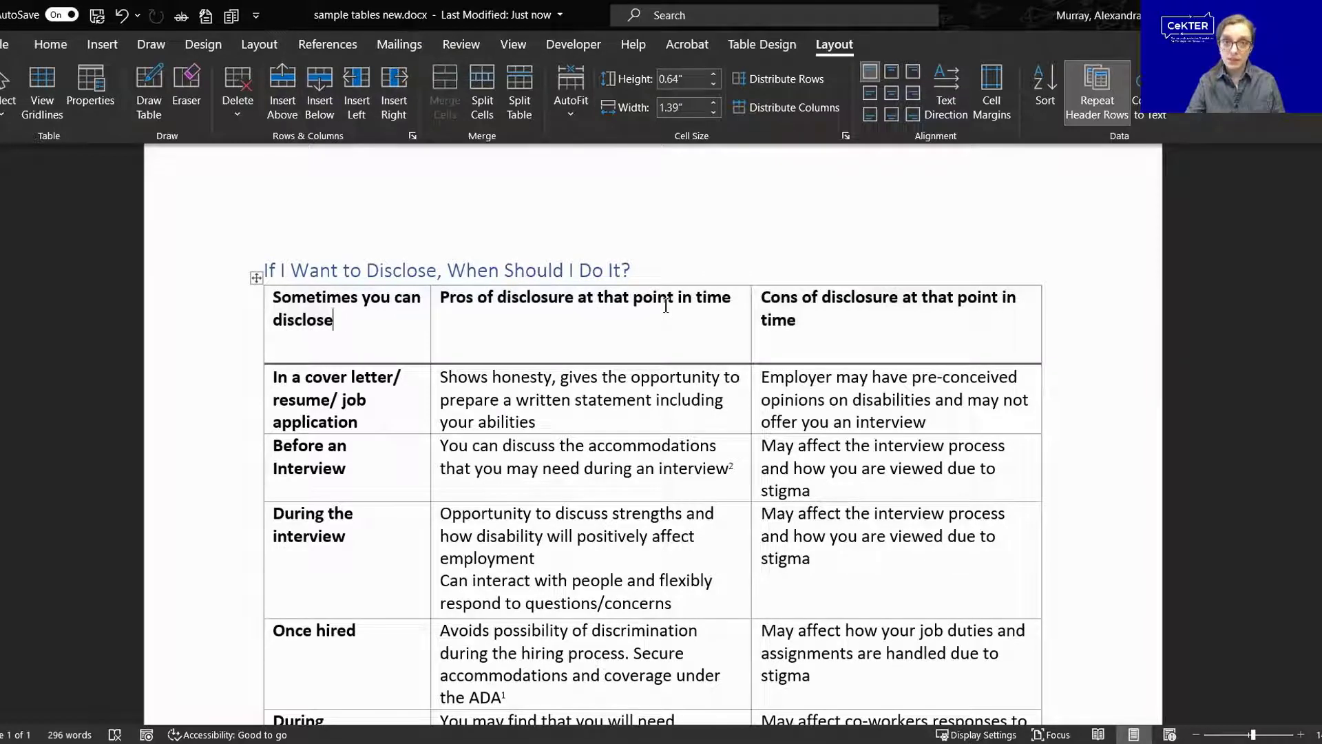
drag(668, 372, 748, 69)
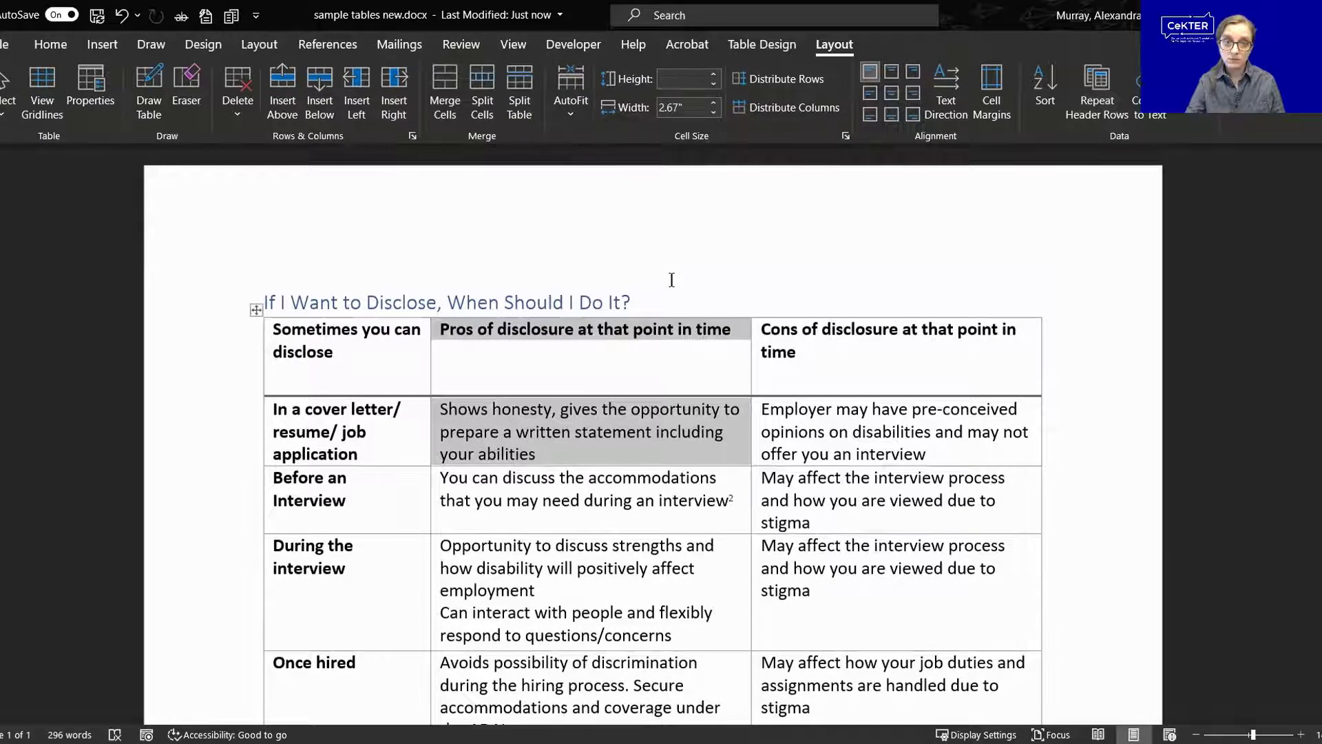
Step: Put the caret in the first header cell and check First Column under Table Design's style options
click(585, 372)
click(336, 351)
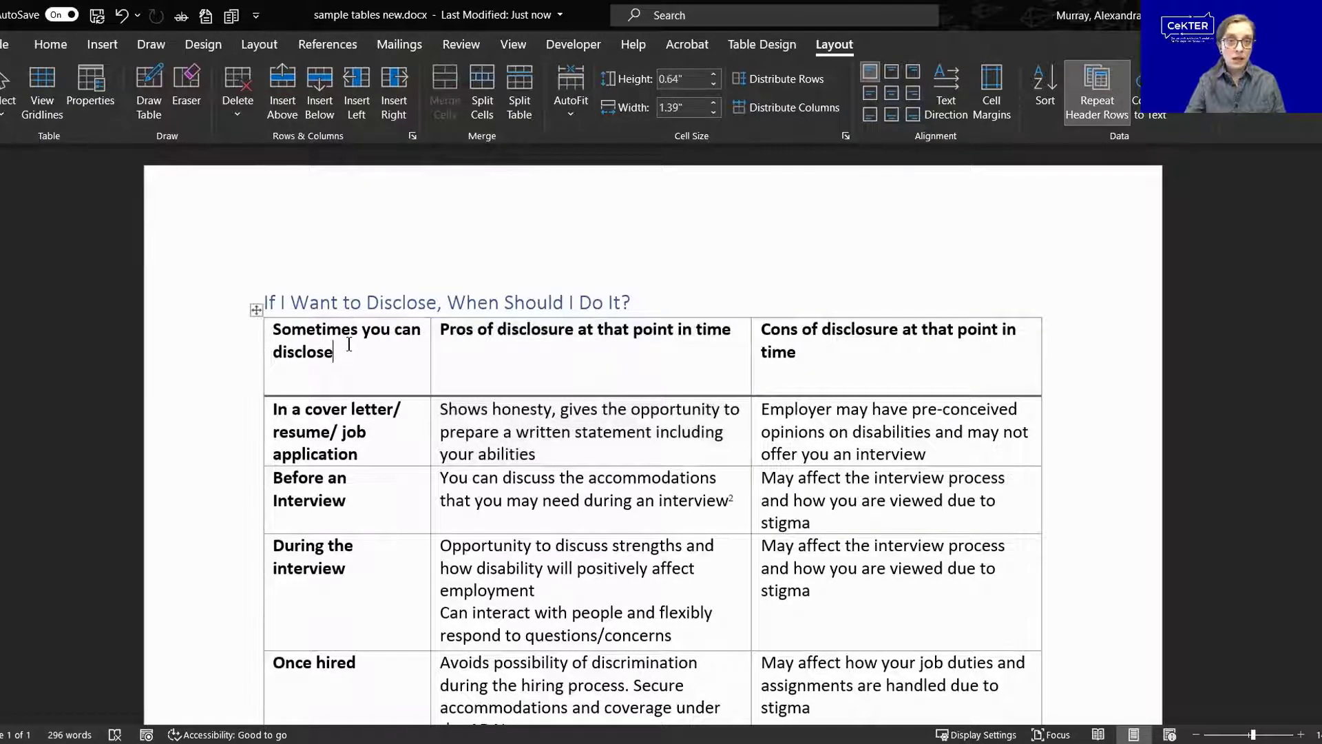
click(767, 44)
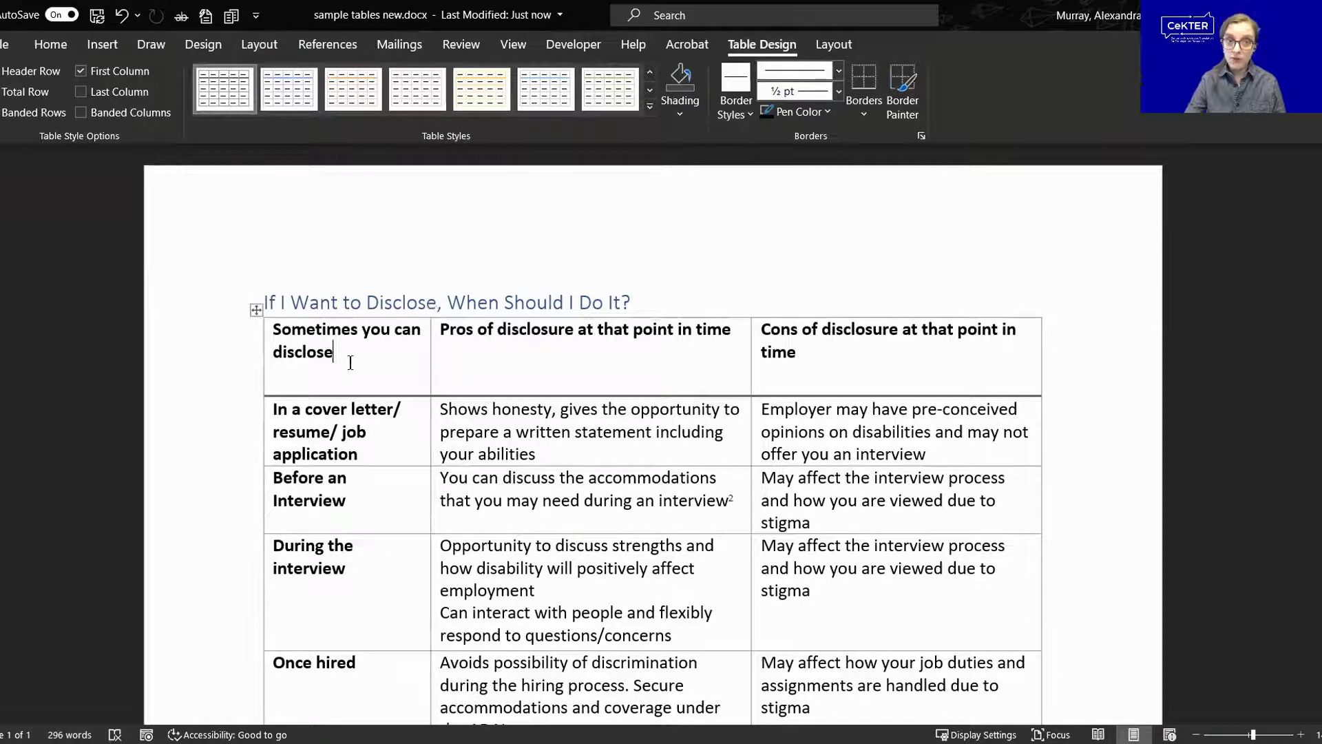
Step: Review the disclosure table's headers, then move the caret from the Pros header into the first data row
scroll(317, 369, down, 1)
drag(316, 365, 284, 387)
click(292, 306)
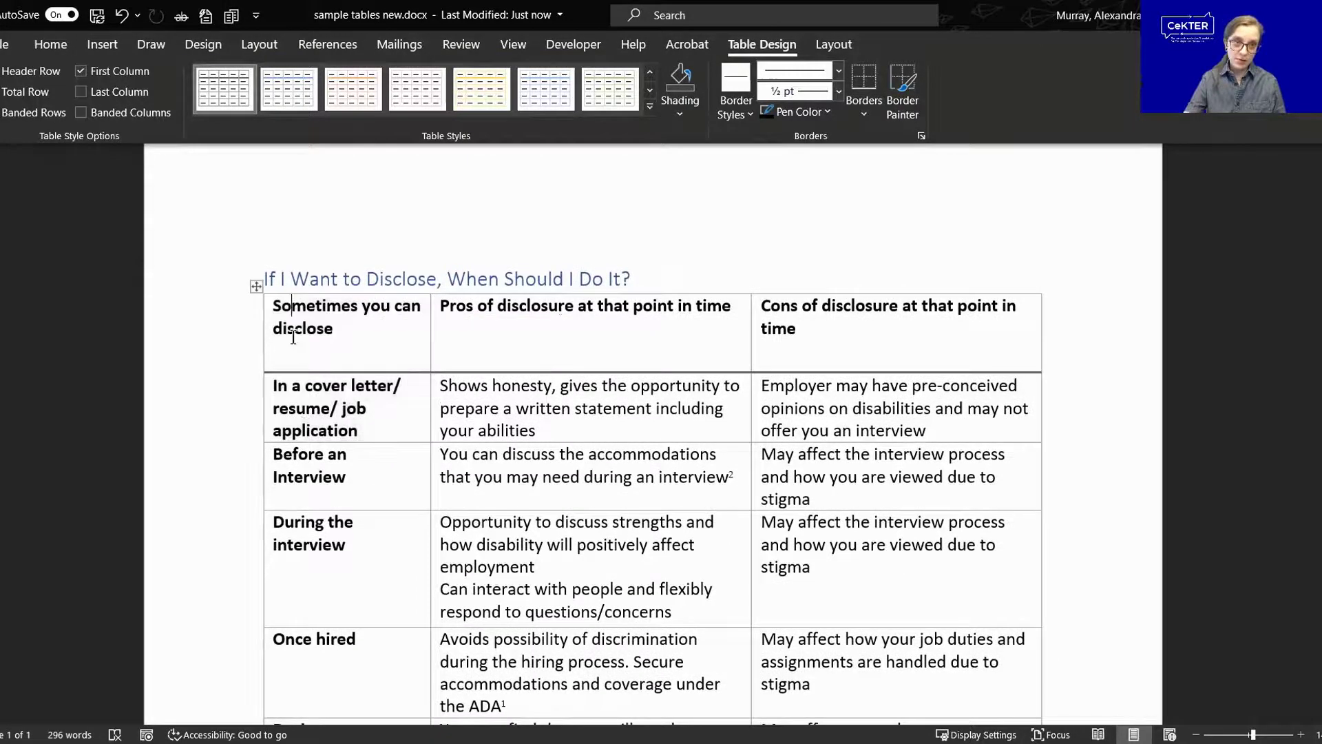
scroll(306, 423, down, 3)
scroll(305, 424, down, 20)
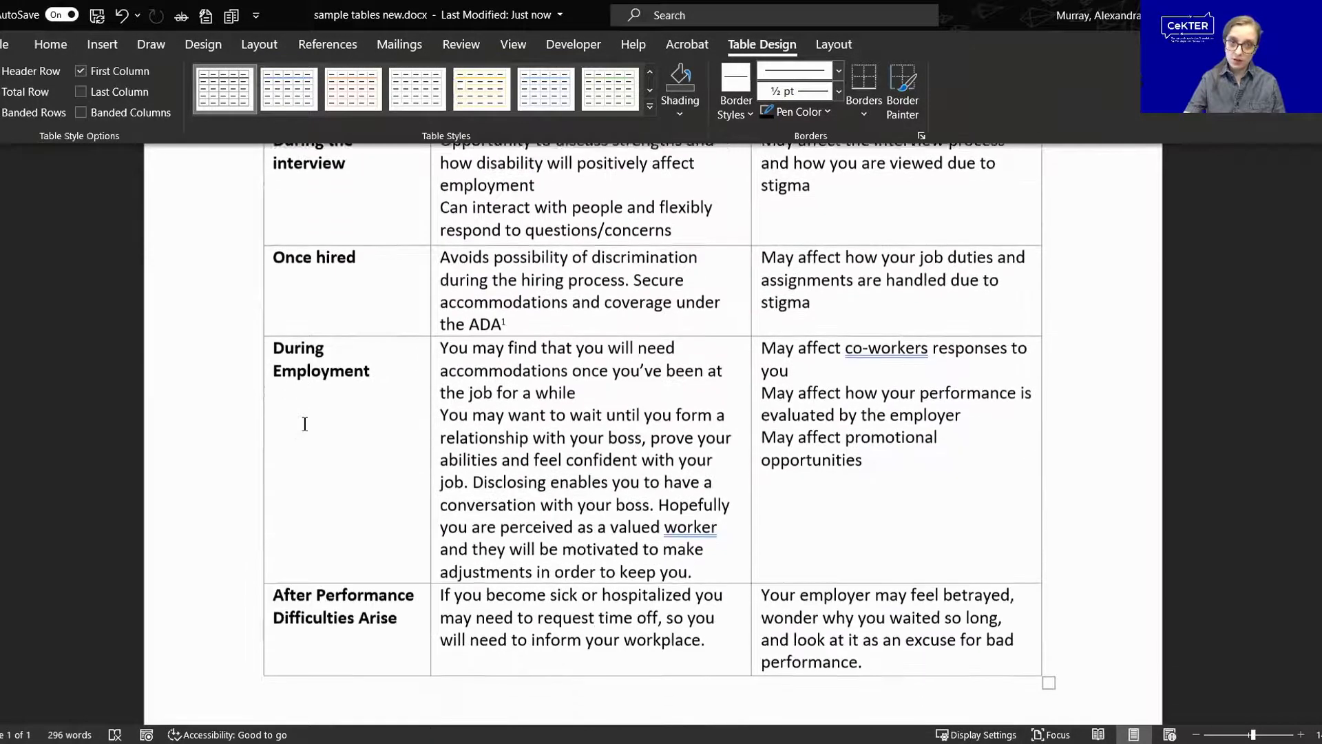
scroll(305, 423, up, 9)
scroll(305, 424, up, 13)
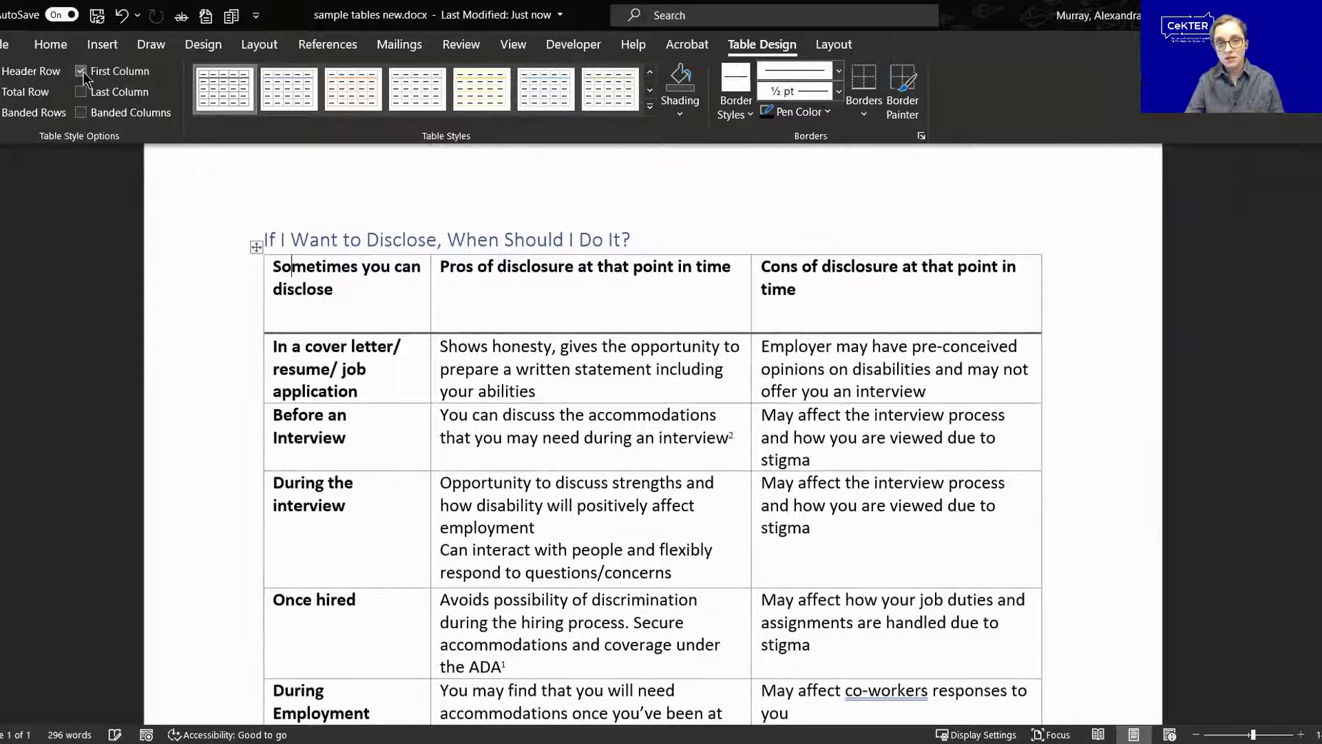
click(488, 268)
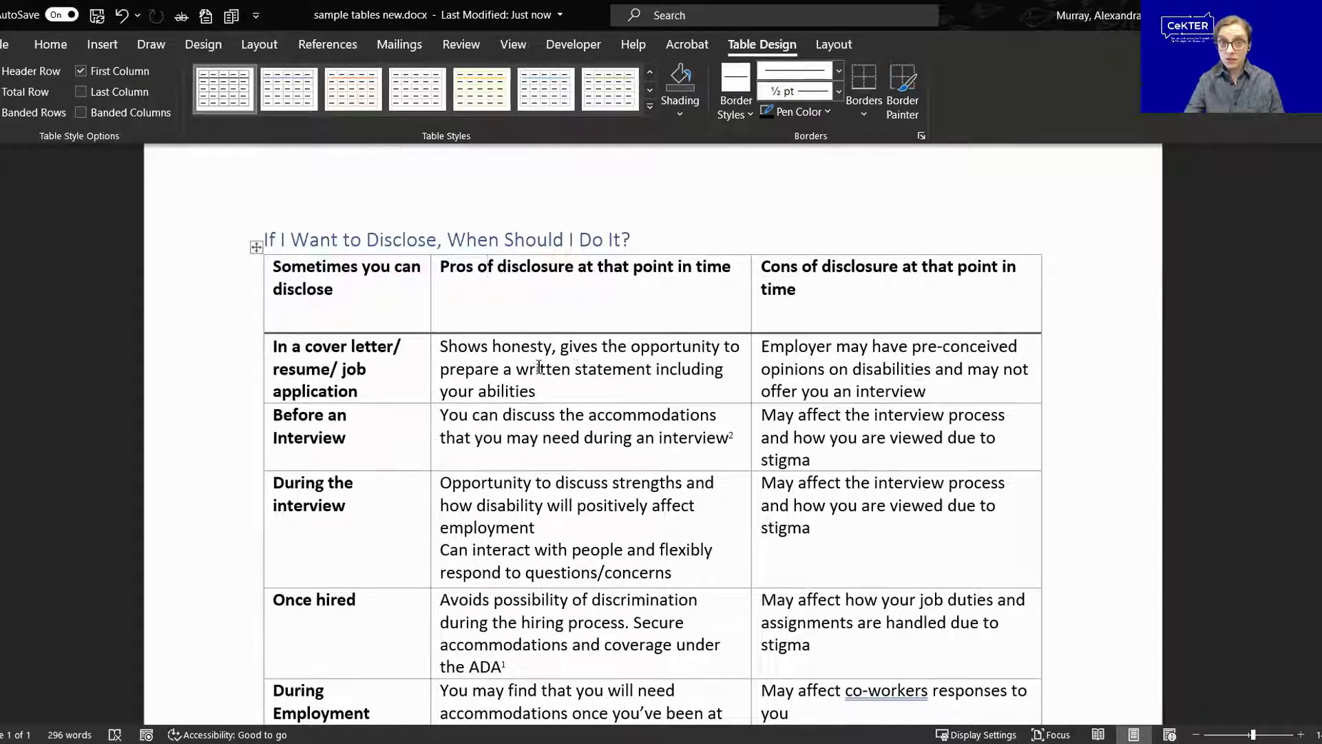
click(511, 320)
click(517, 383)
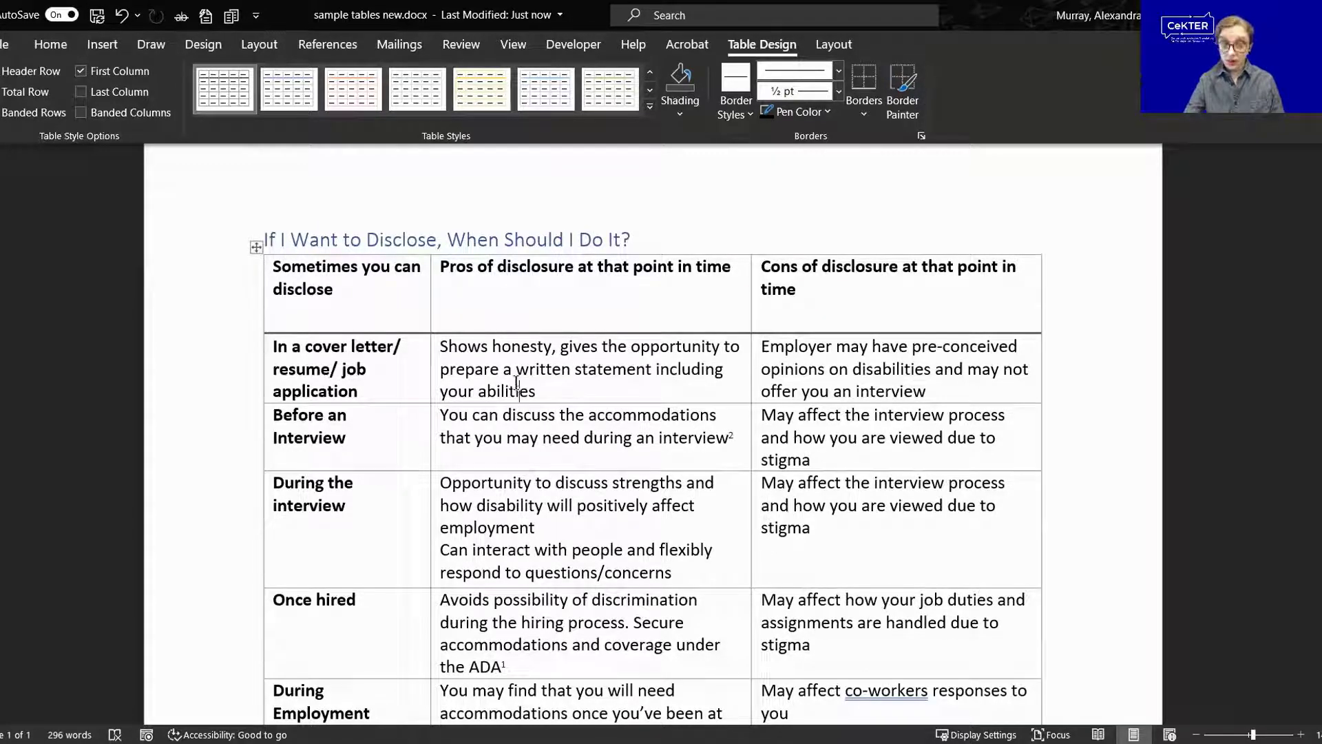
Step: Select the whole disclosure table and open its Table Properties on the Alt Text tab
click(256, 247)
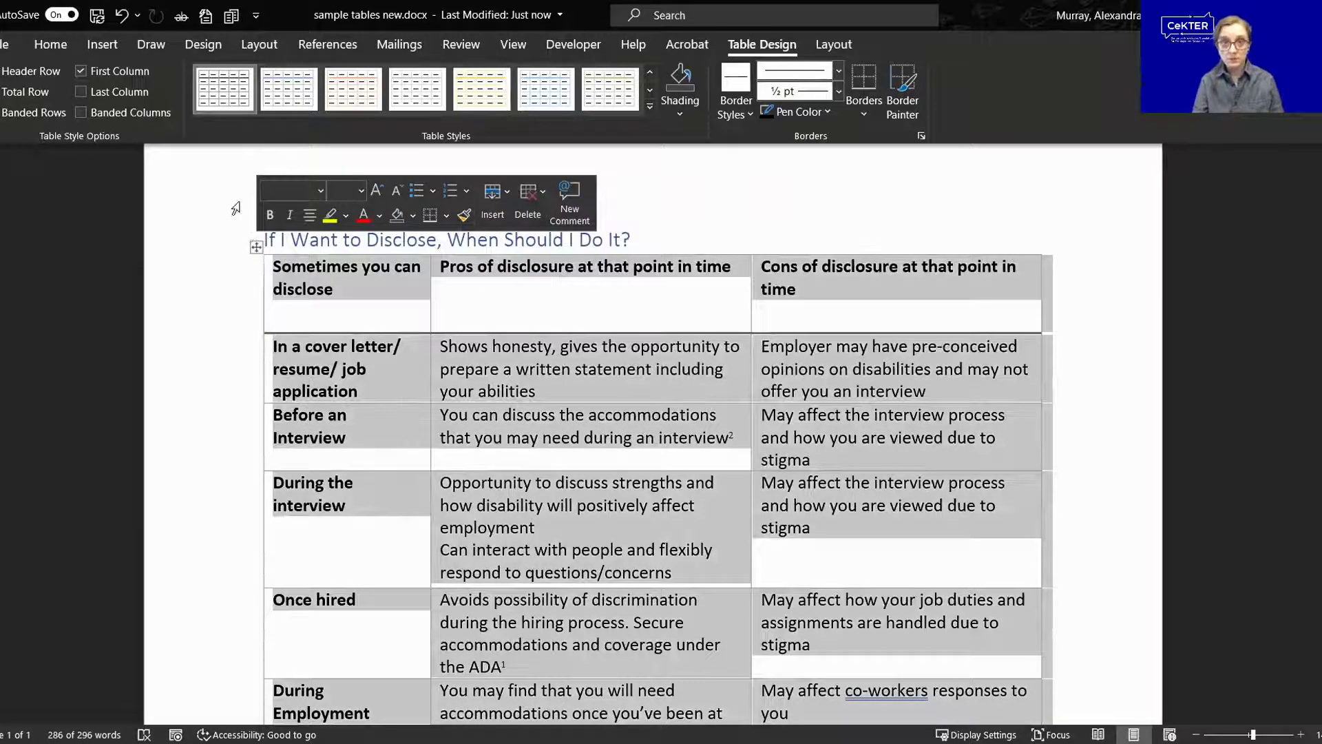
click(832, 48)
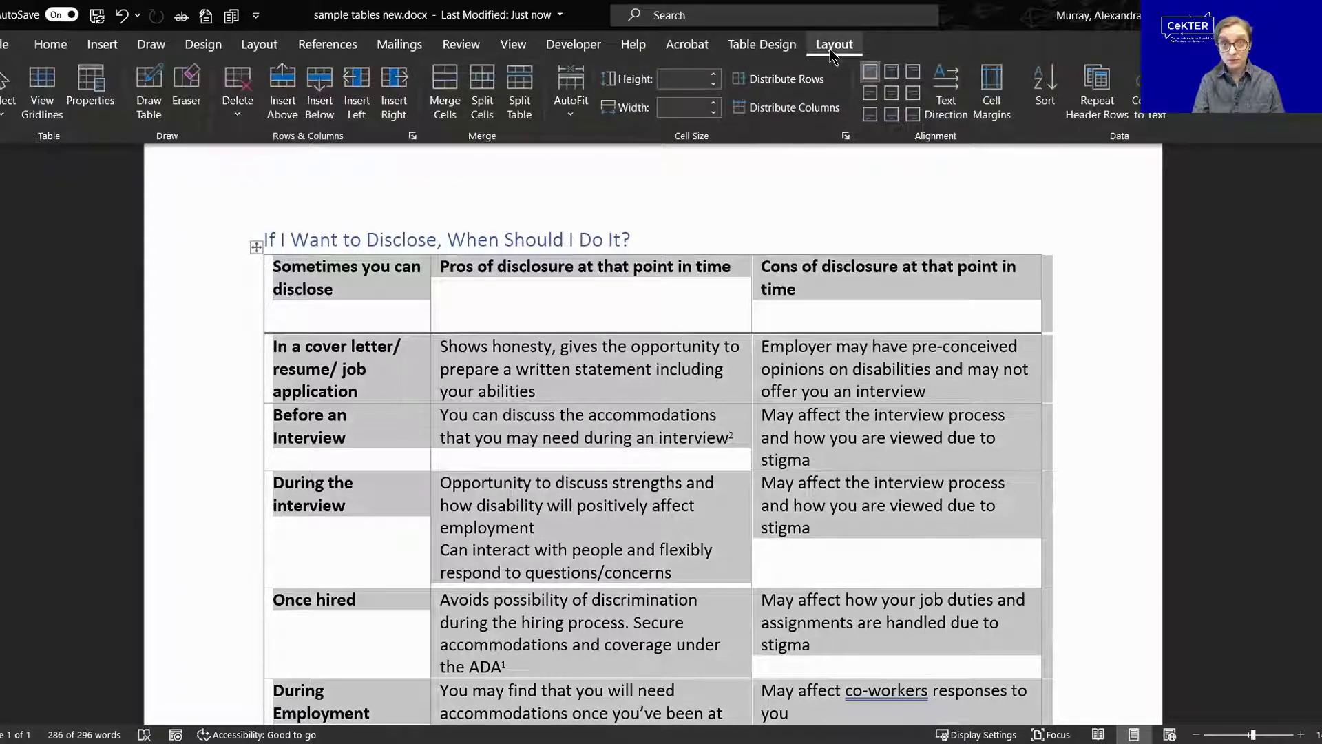
click(91, 86)
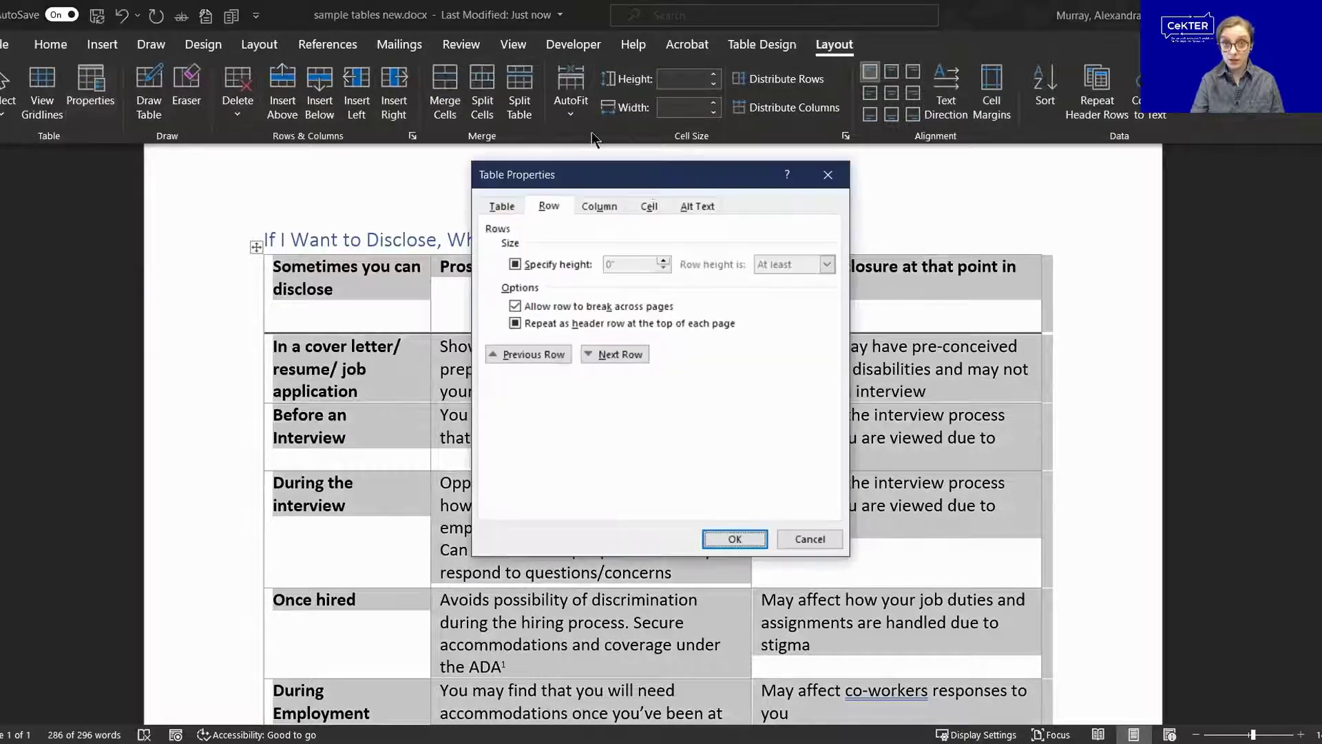
click(690, 208)
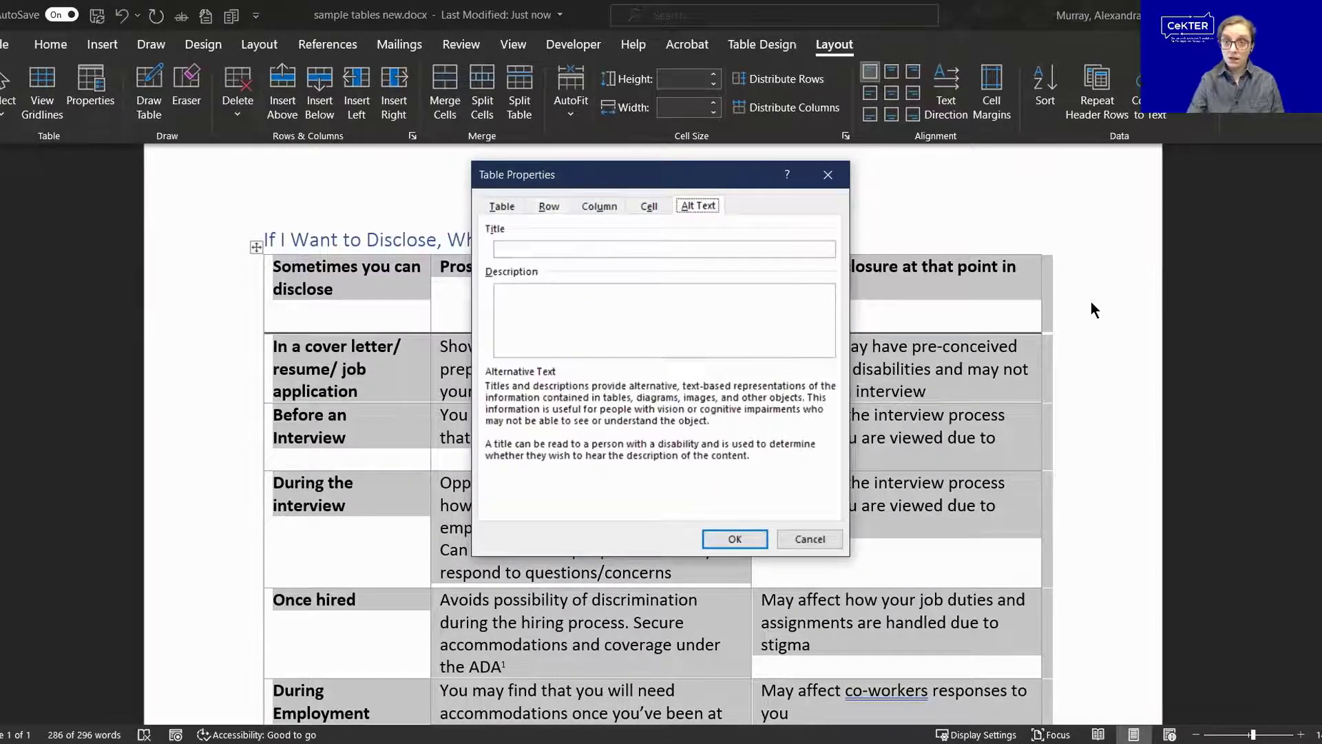
drag(1091, 301, 1053, 246)
Step: Enter the alt-text title 'If I want to disclose, when should I do it?'
click(1034, 308)
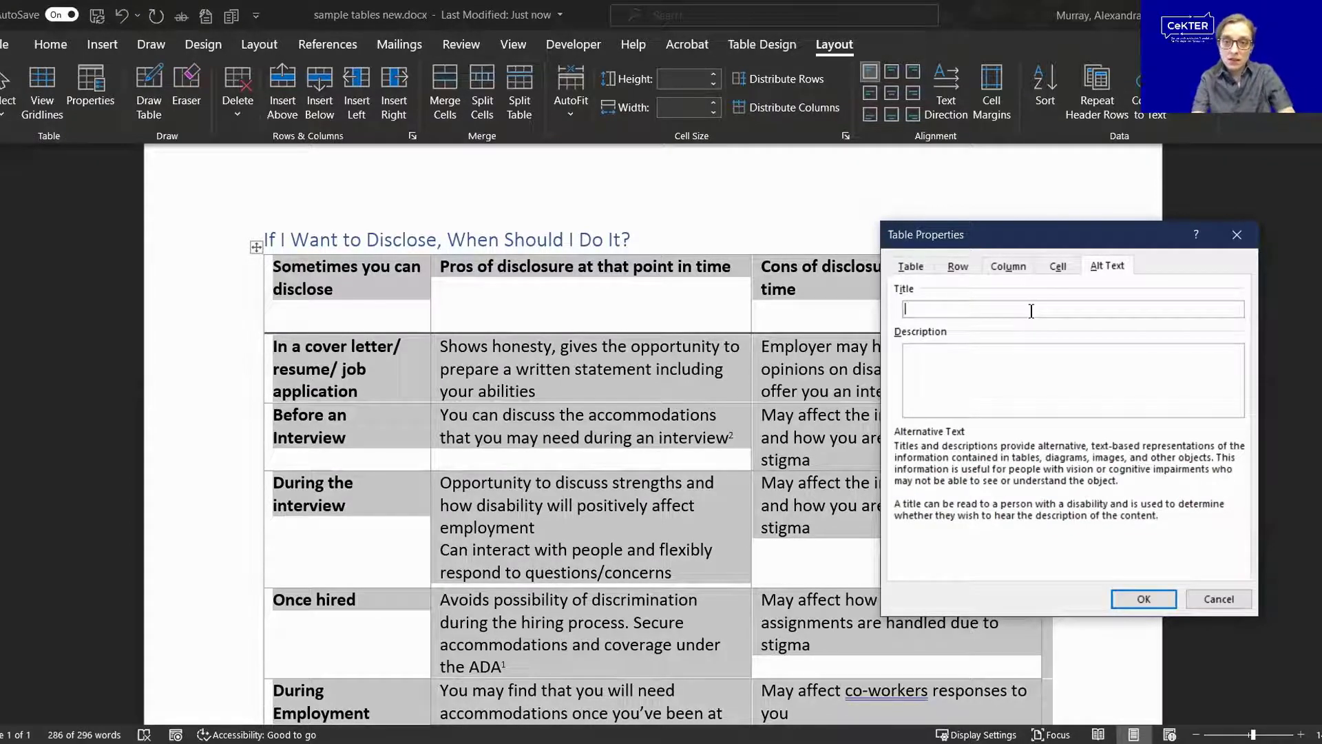
text(If I wan)
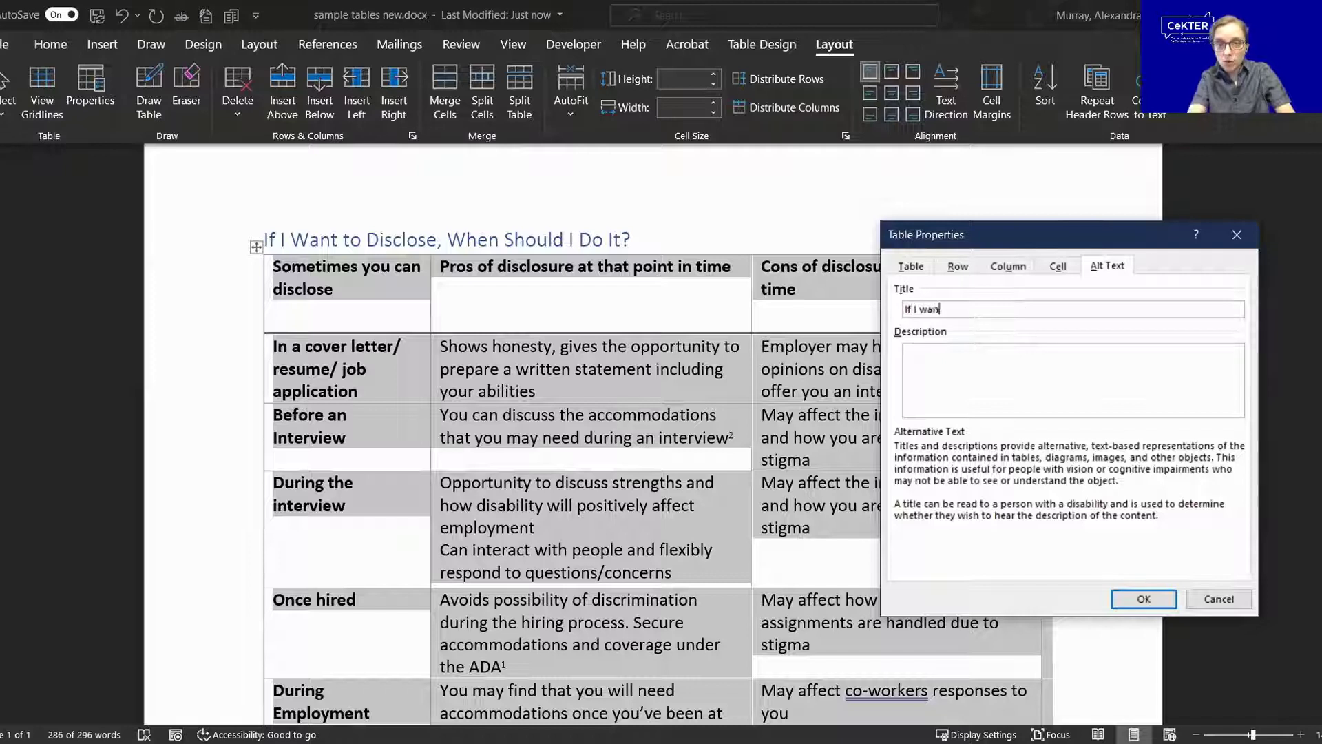
text(t to D)
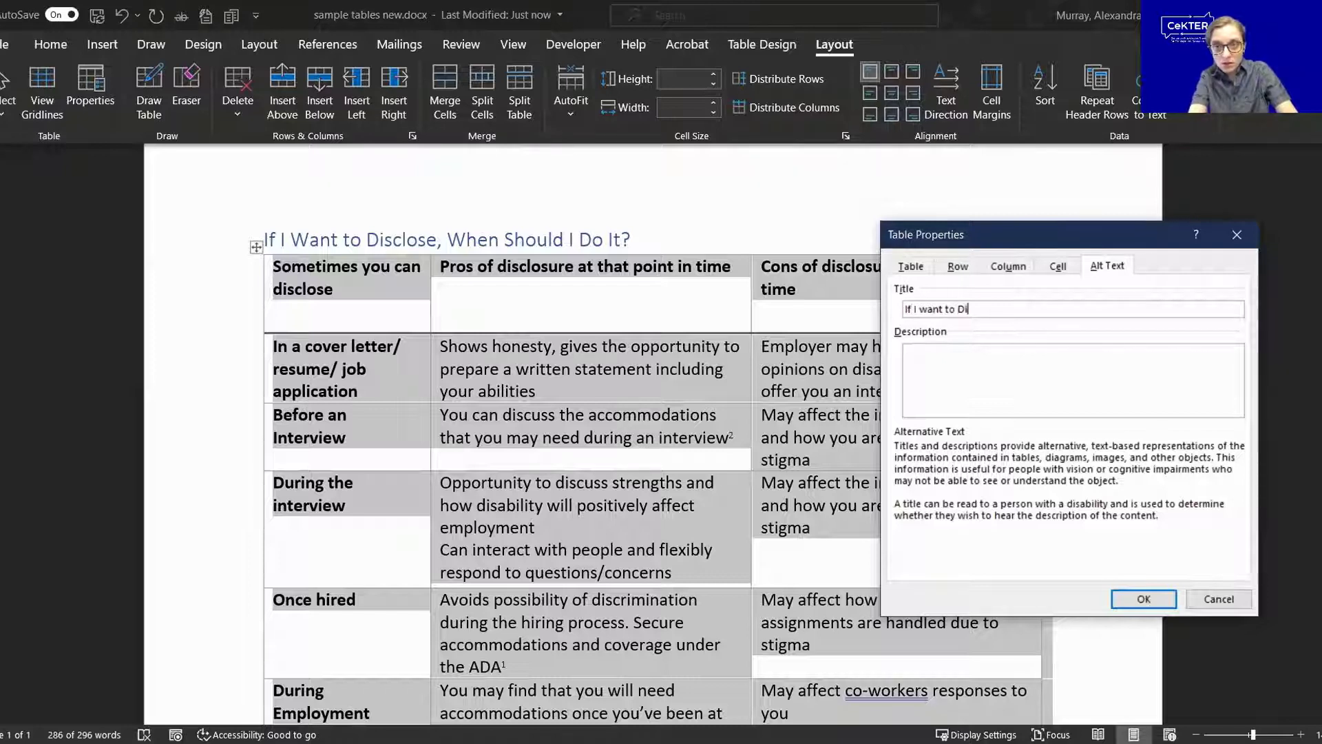
text(i)
key(BackSpace)
key(BackSpace)
text(discl)
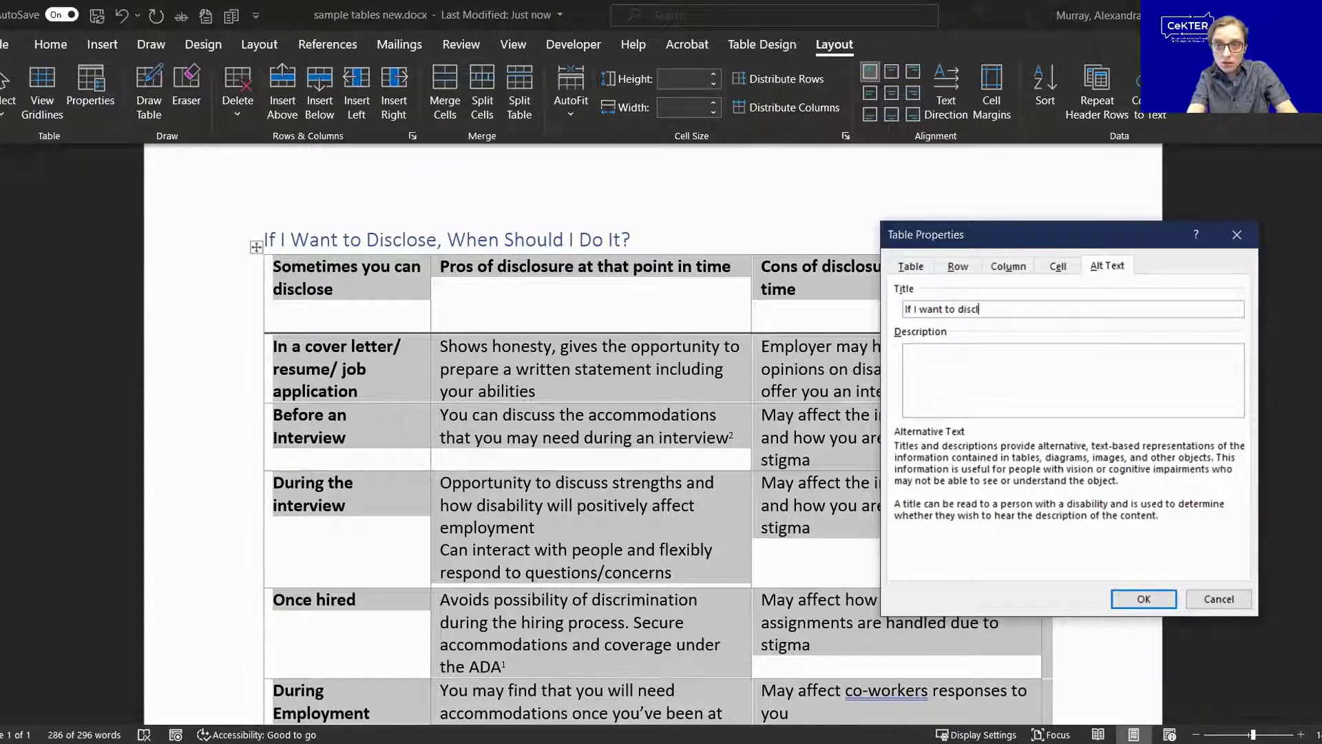
text(ose, when shold)
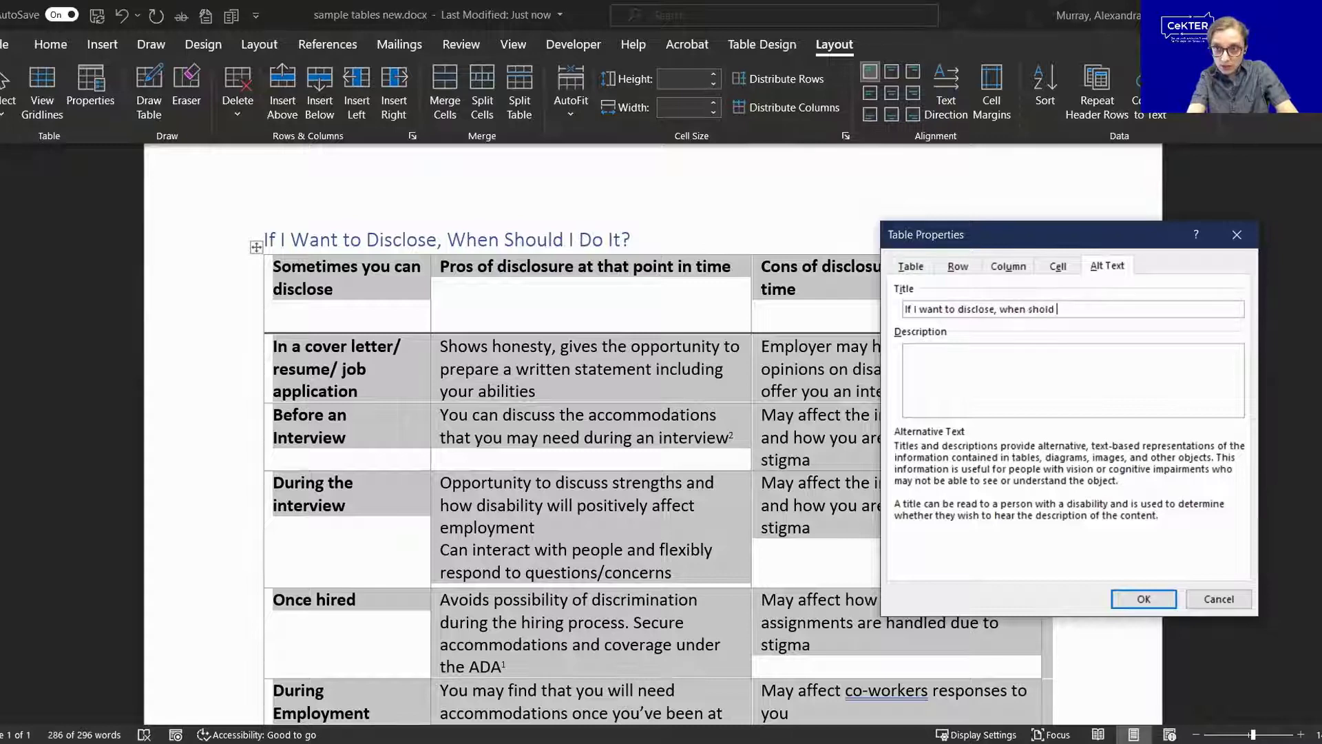
key(BackSpace)
key(BackSpace)
key(BackSpace)
key(BackSpace)
text(ou)
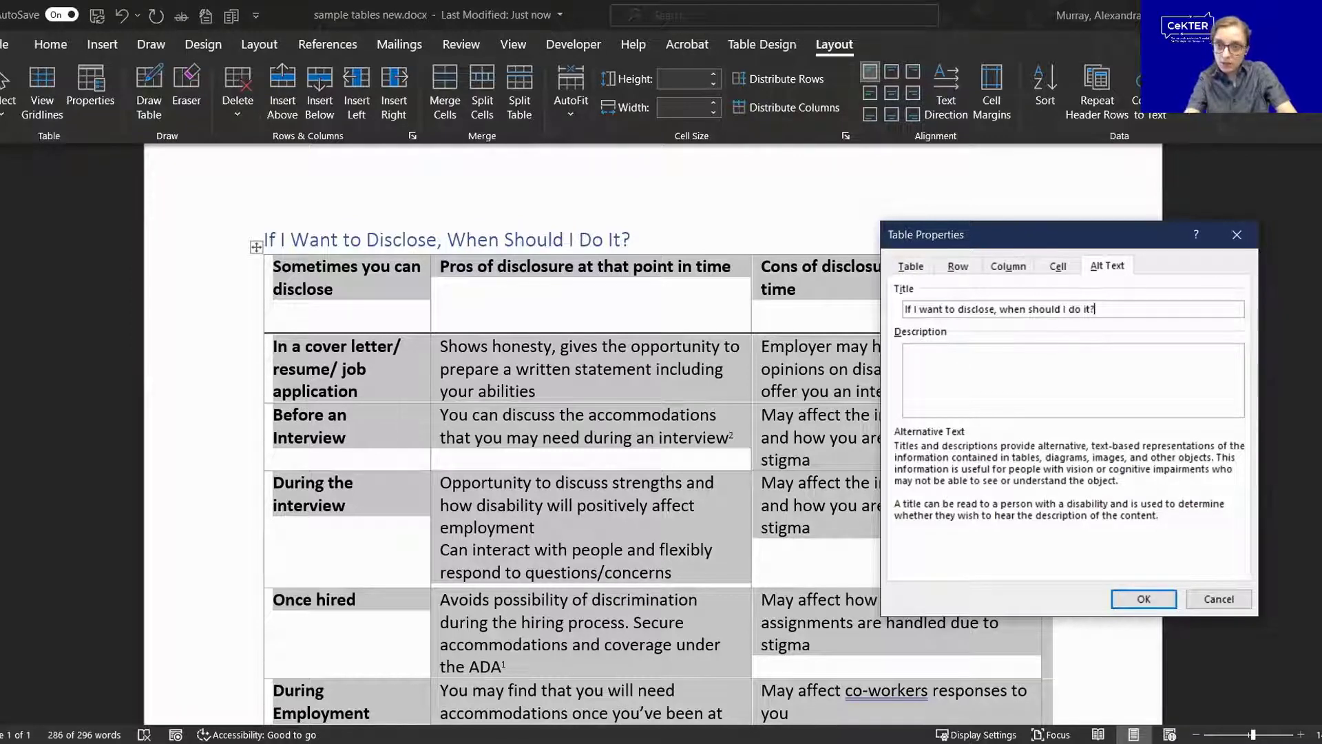
Step: Describe the table as outlining pros and cons of disclosing a mental health condition at work and the best time to do so
click(1056, 375)
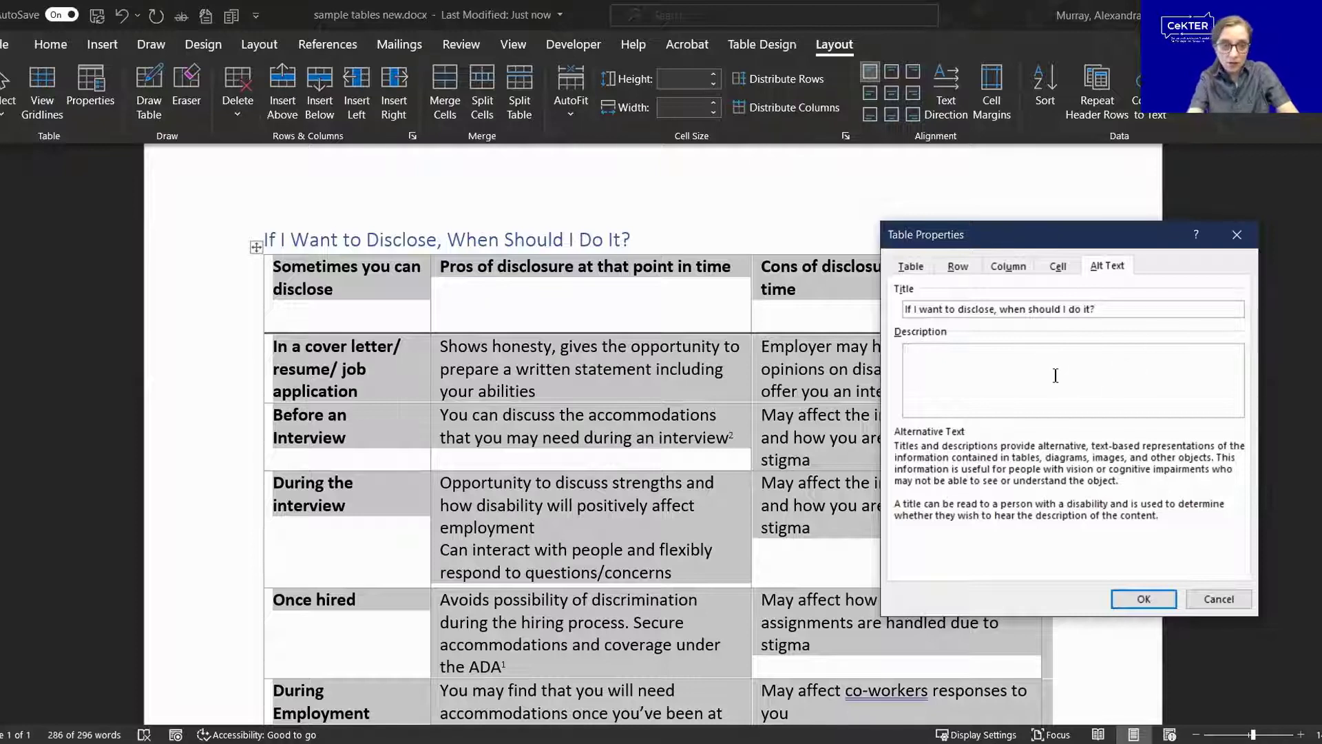
text(This table outlines)
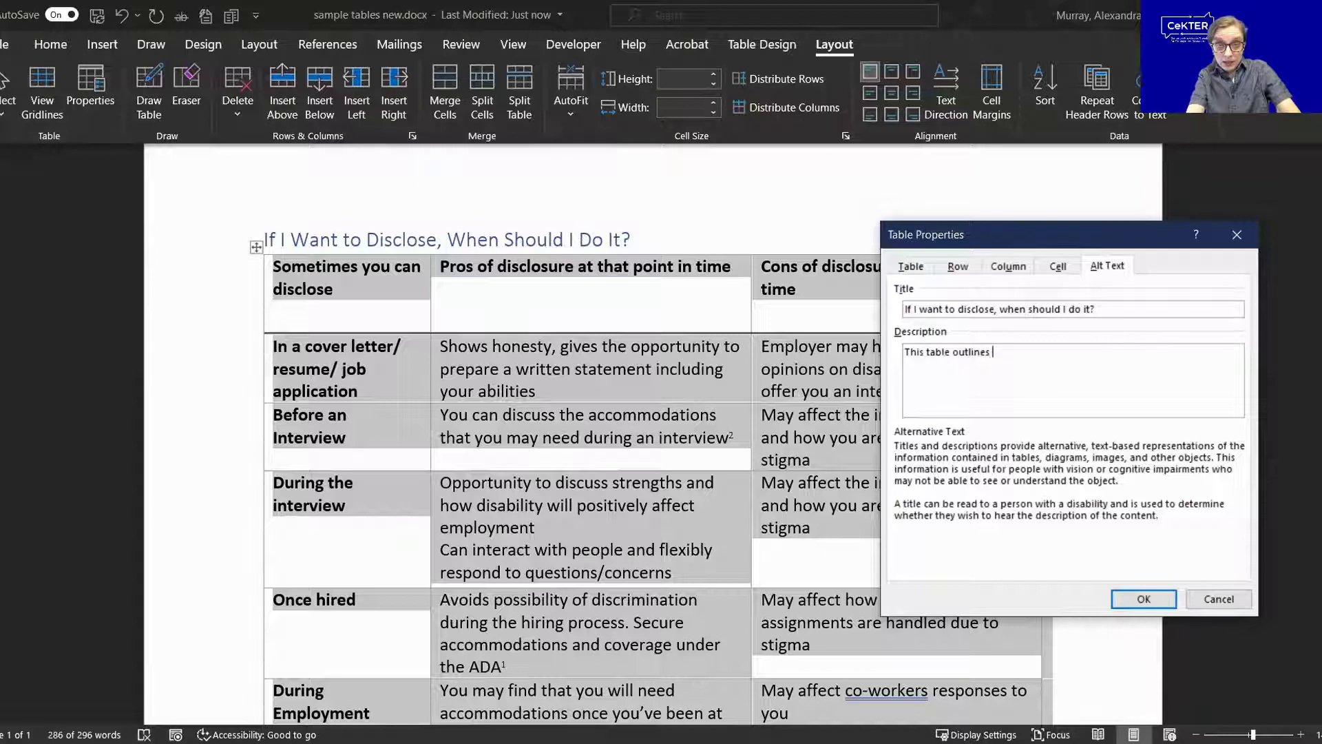
text( procs an)
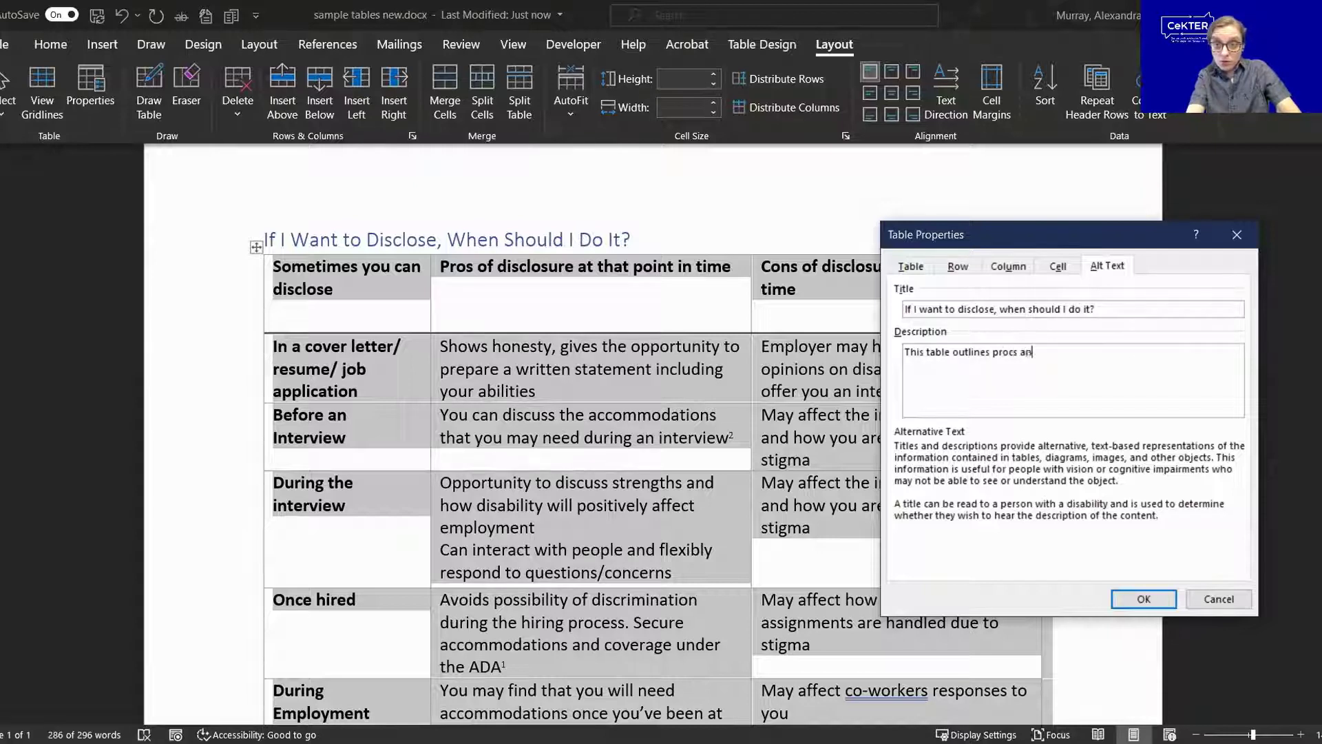
key(BackSpace)
key(BackSpace)
key(BackSpace)
key(BackSpace)
key(BackSpace)
text(s and con)
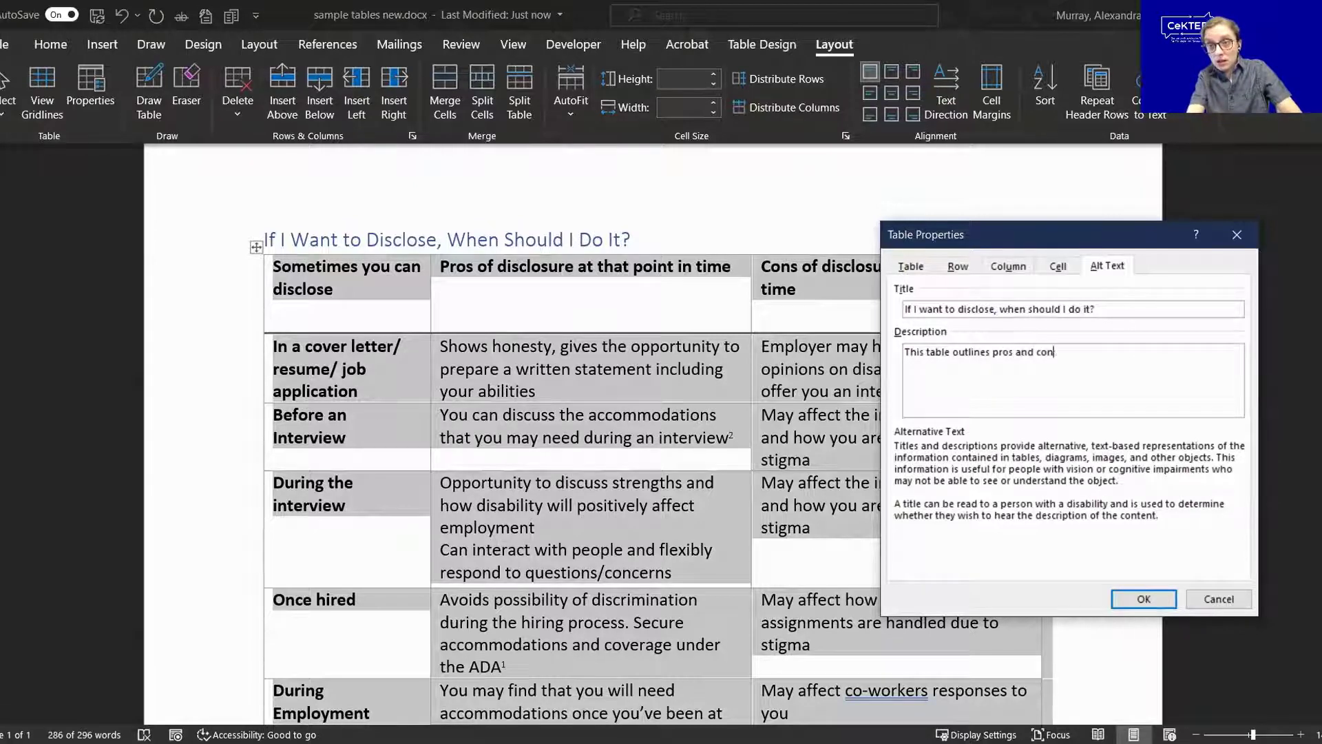
text(s of disc)
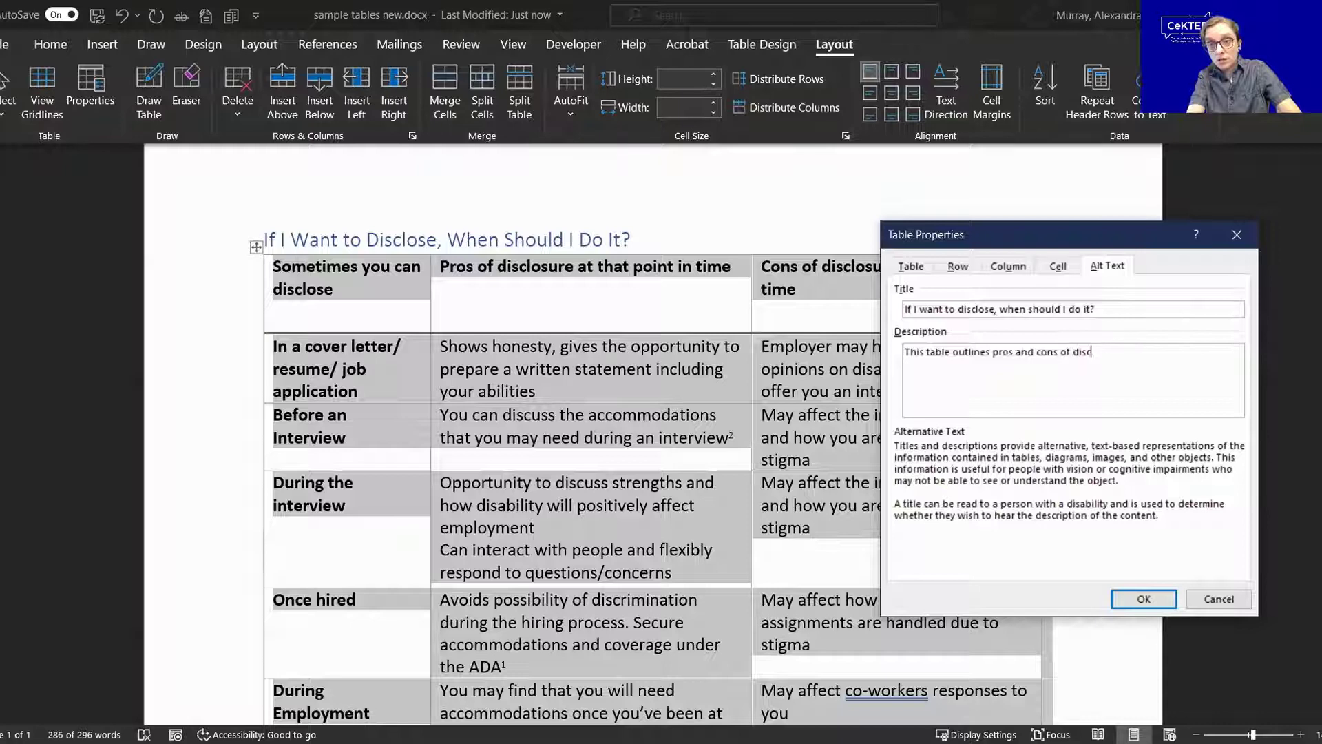
text(losing your mental )
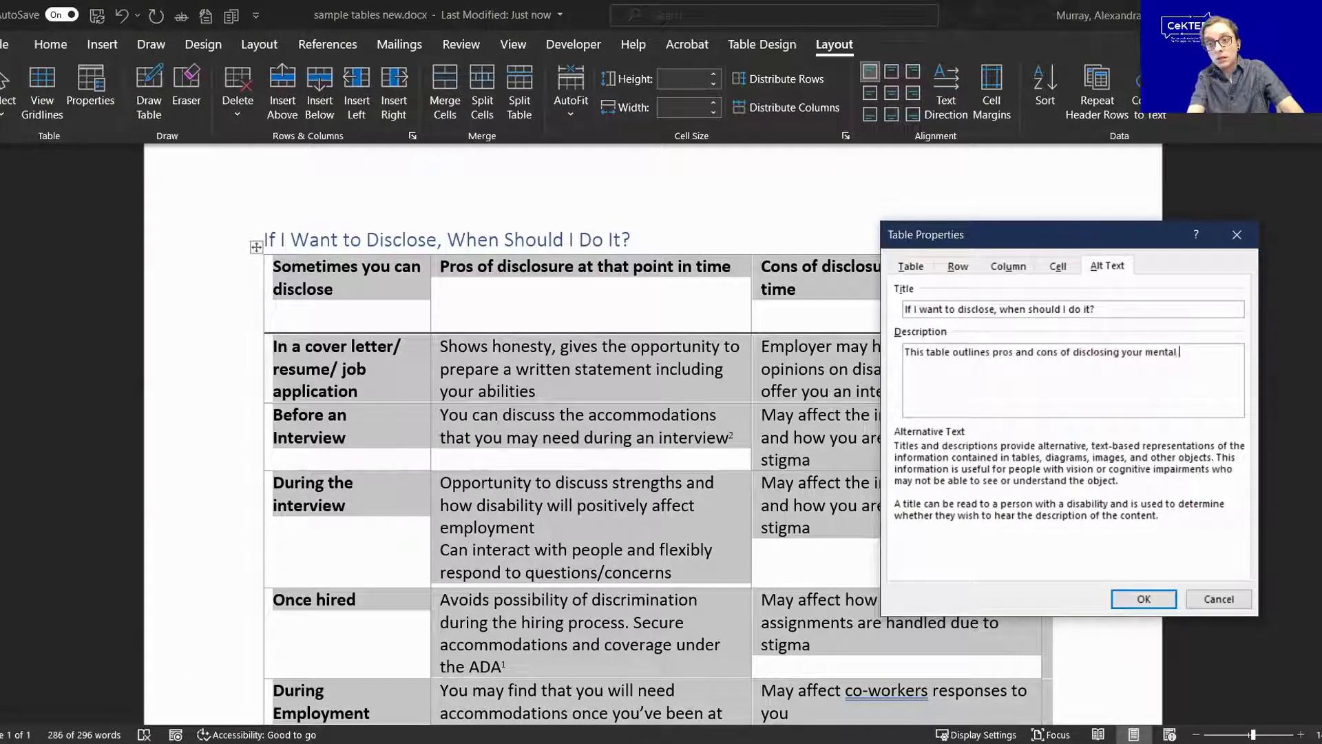
text(health condition at)
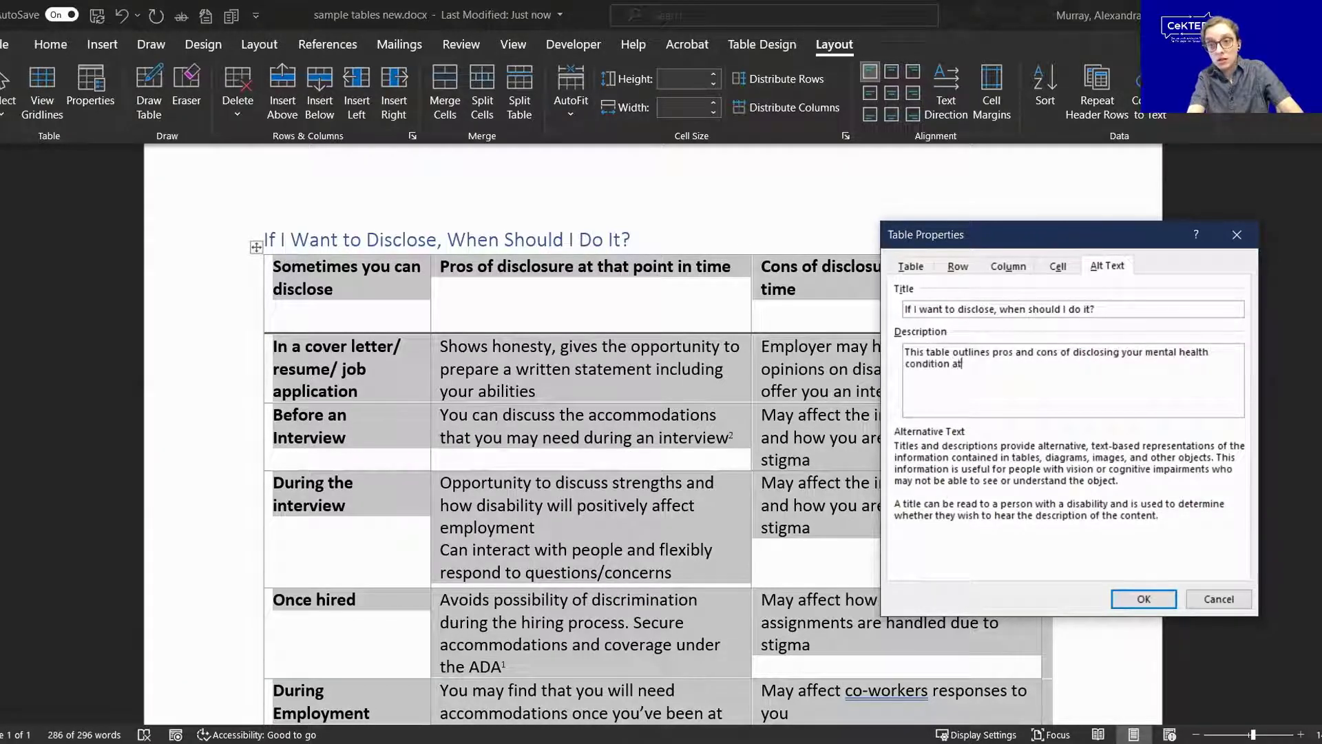
text( work a)
text(nd when )
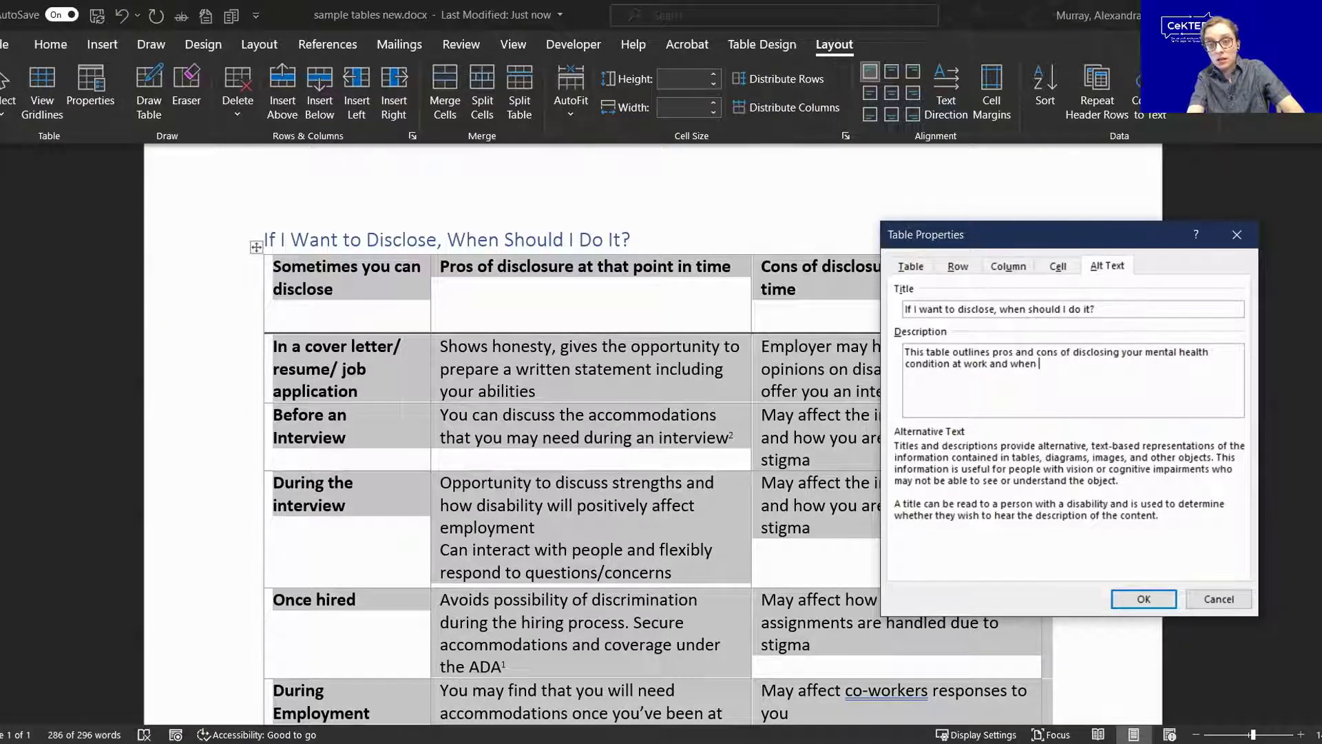
text(is the best time to do so)
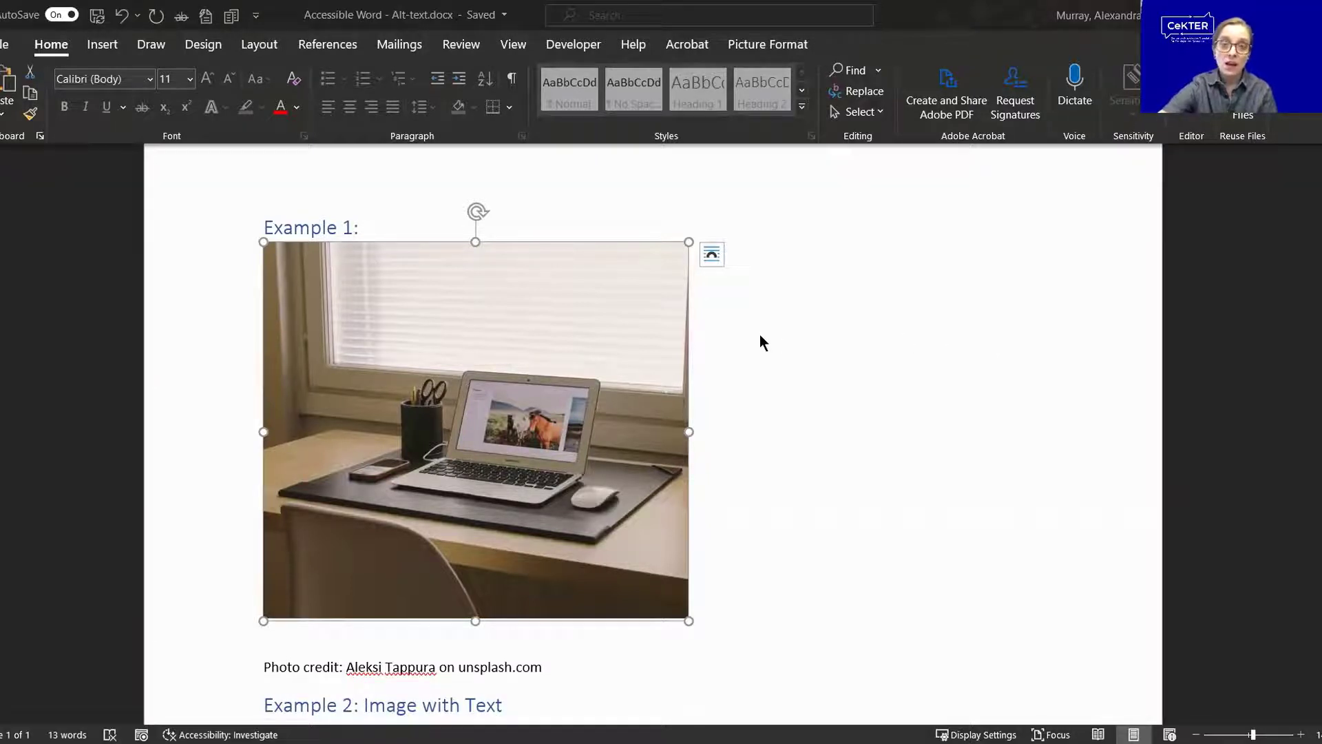
Step: Switch to the Alt-text document and bring up the context menu for the Example 1 desk photo
key(alt+Tab)
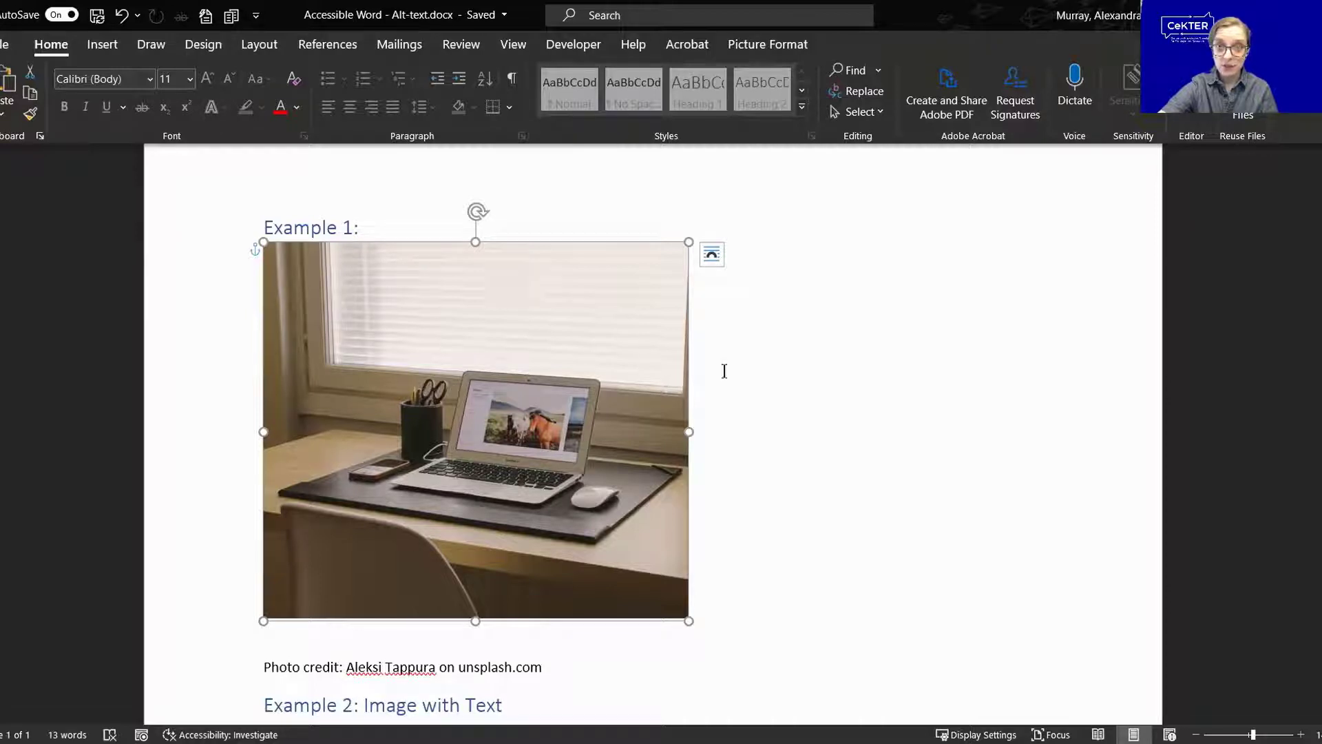
right_click(651, 355)
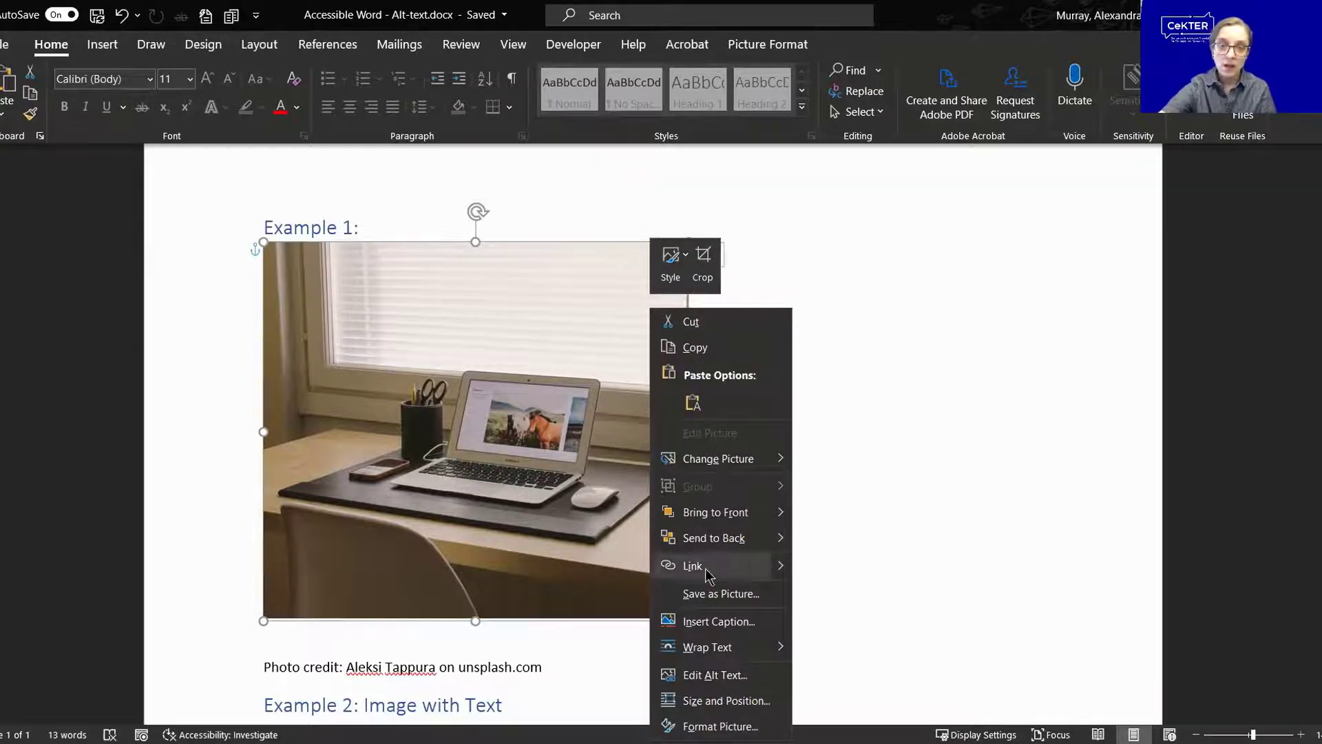
Step: Give the desk photo the alt text 'A desk with computer, mouse, phone, and pen cup placed on it.'
click(703, 675)
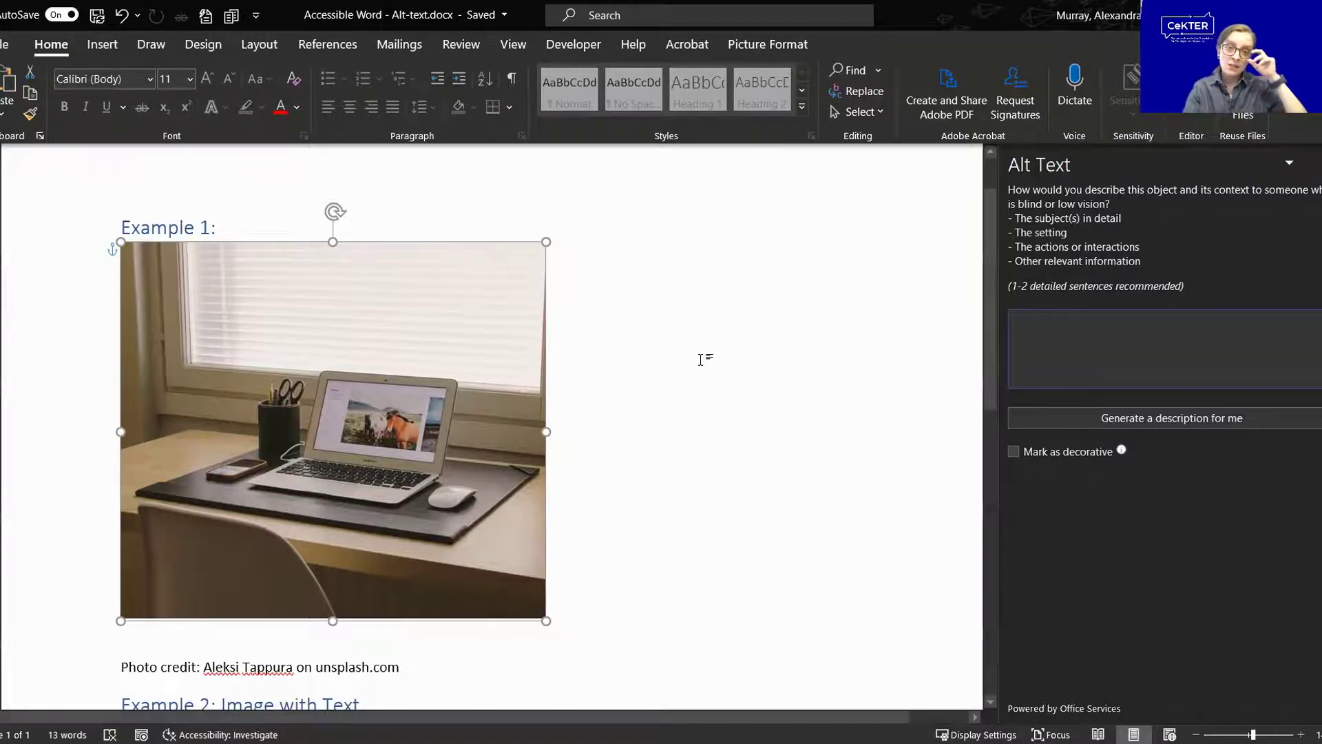
right_click(367, 285)
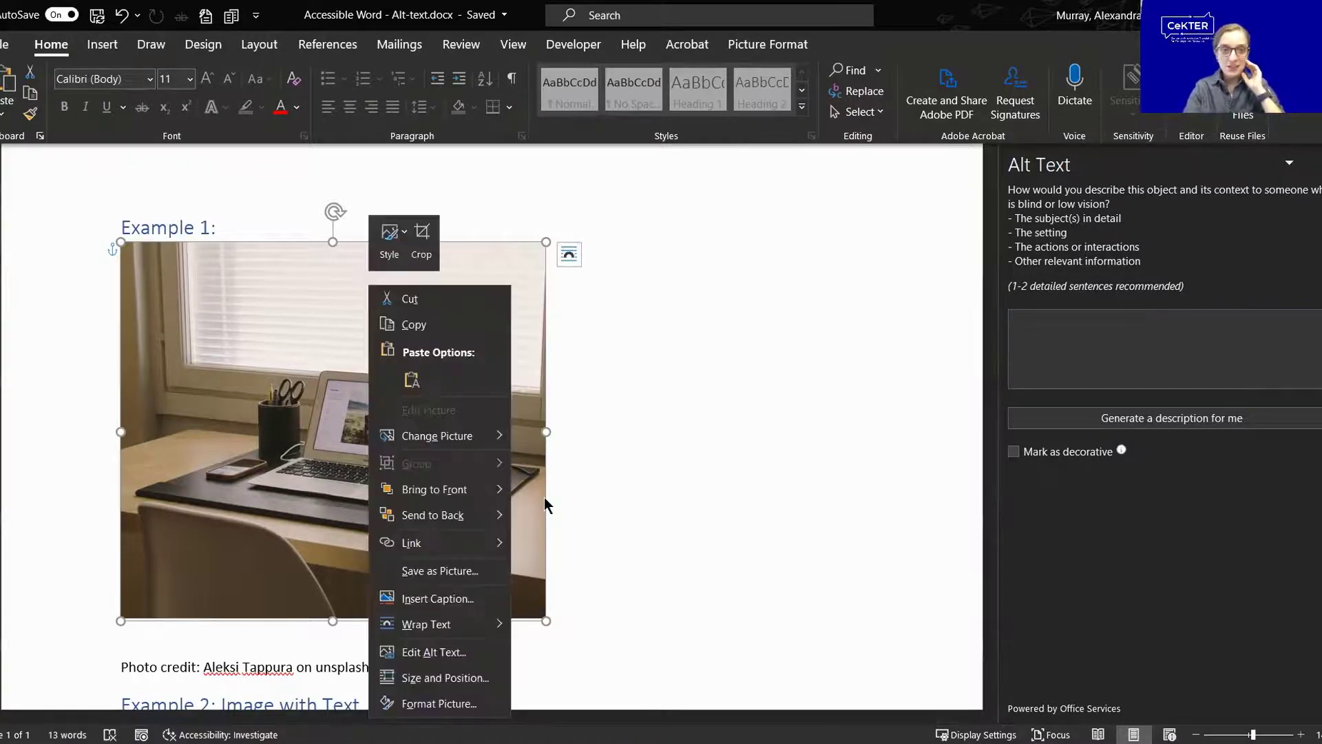
click(458, 653)
click(1050, 341)
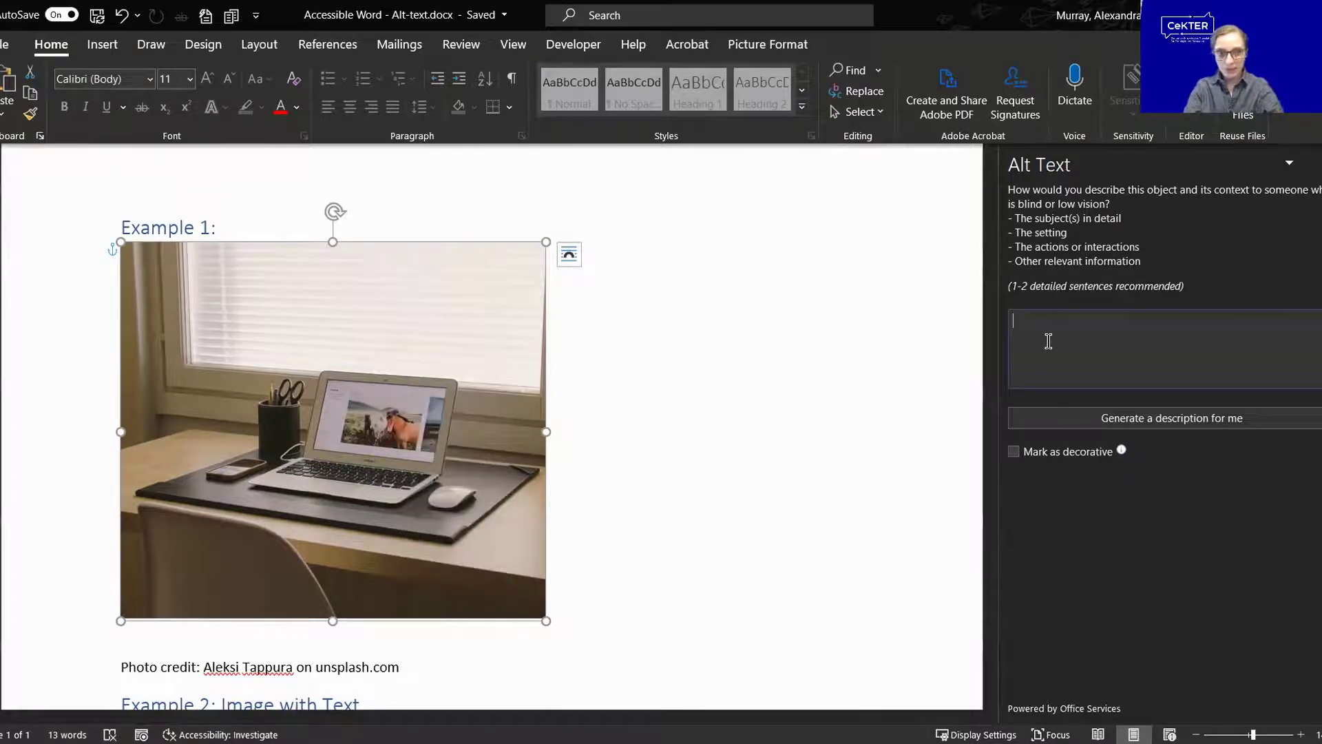
text(A )
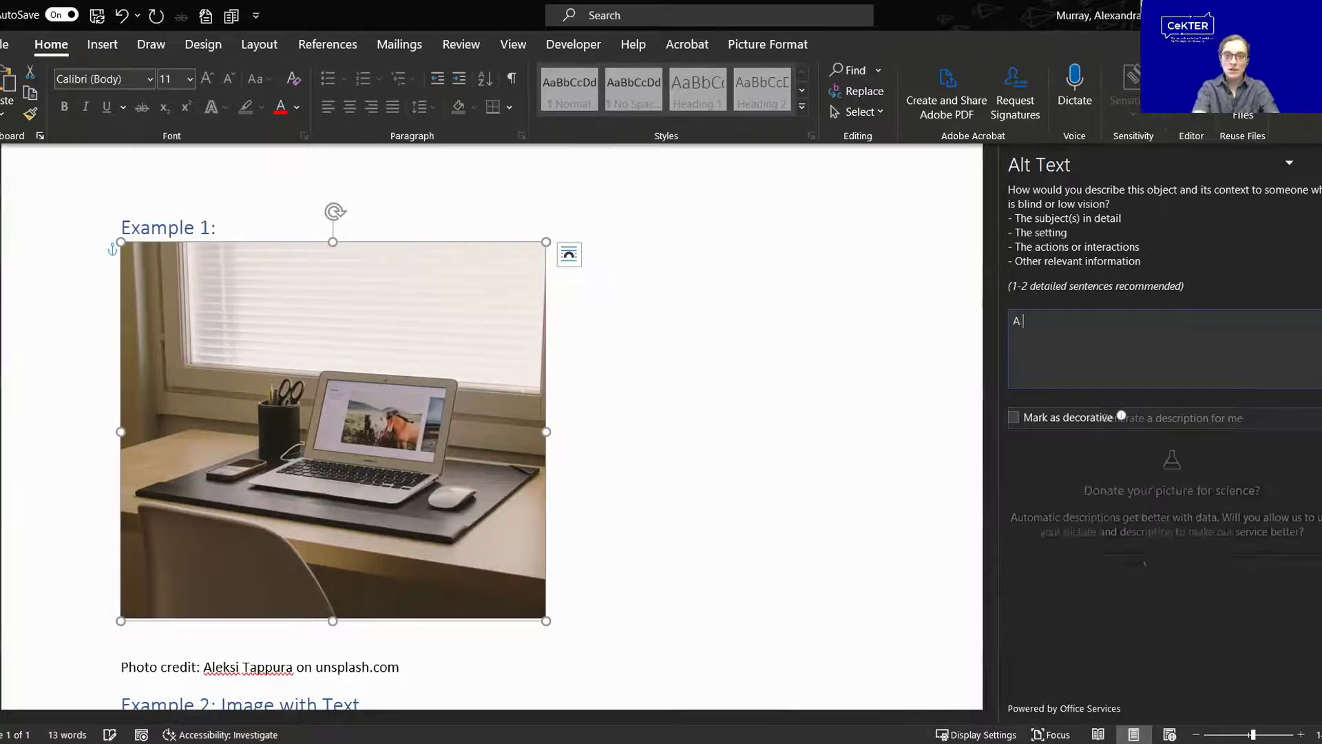
text(desk with compu)
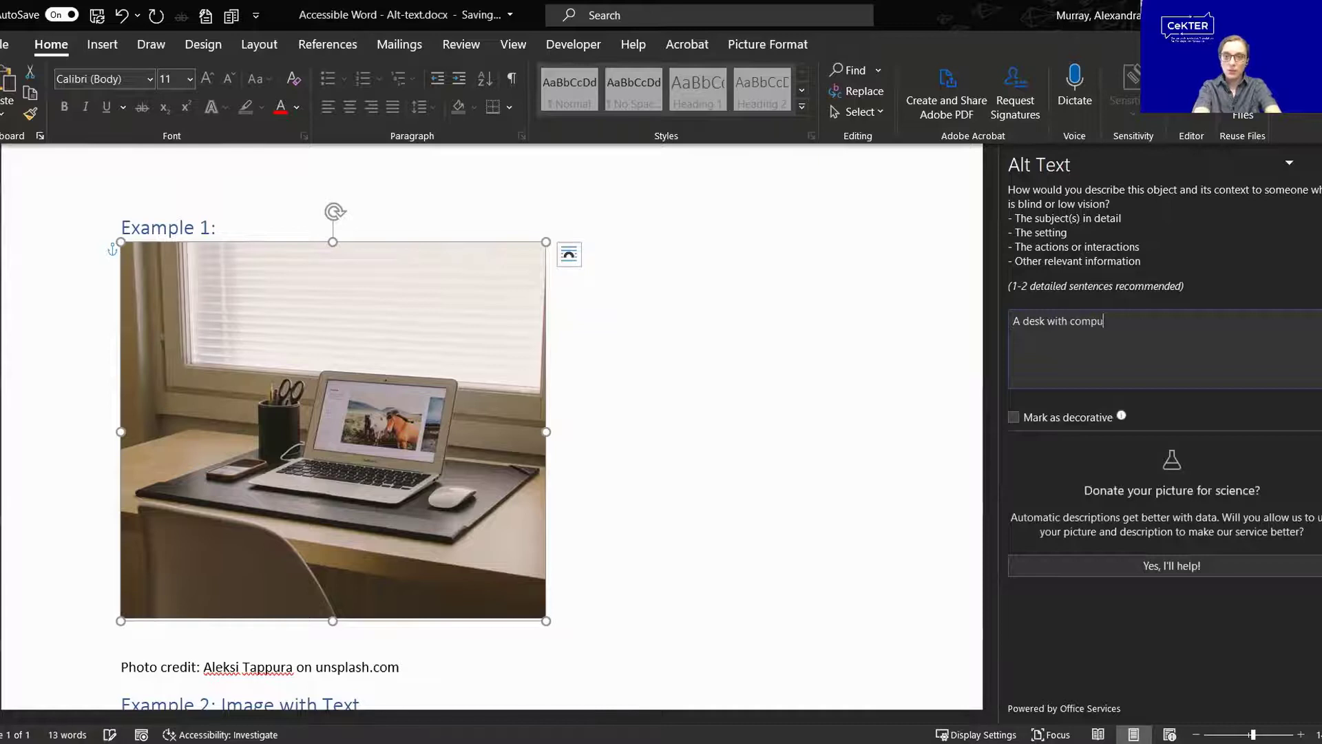
text(ter, mouse, phone,)
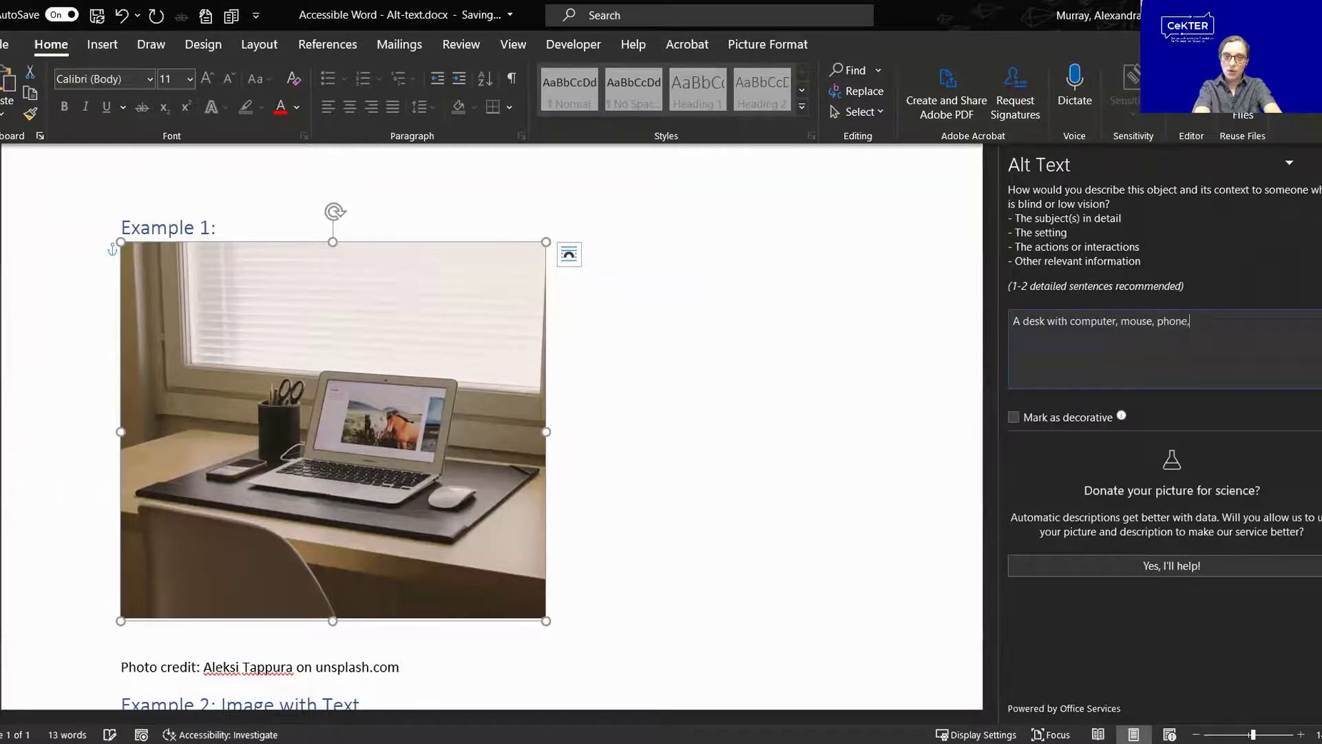
text( and pen cup)
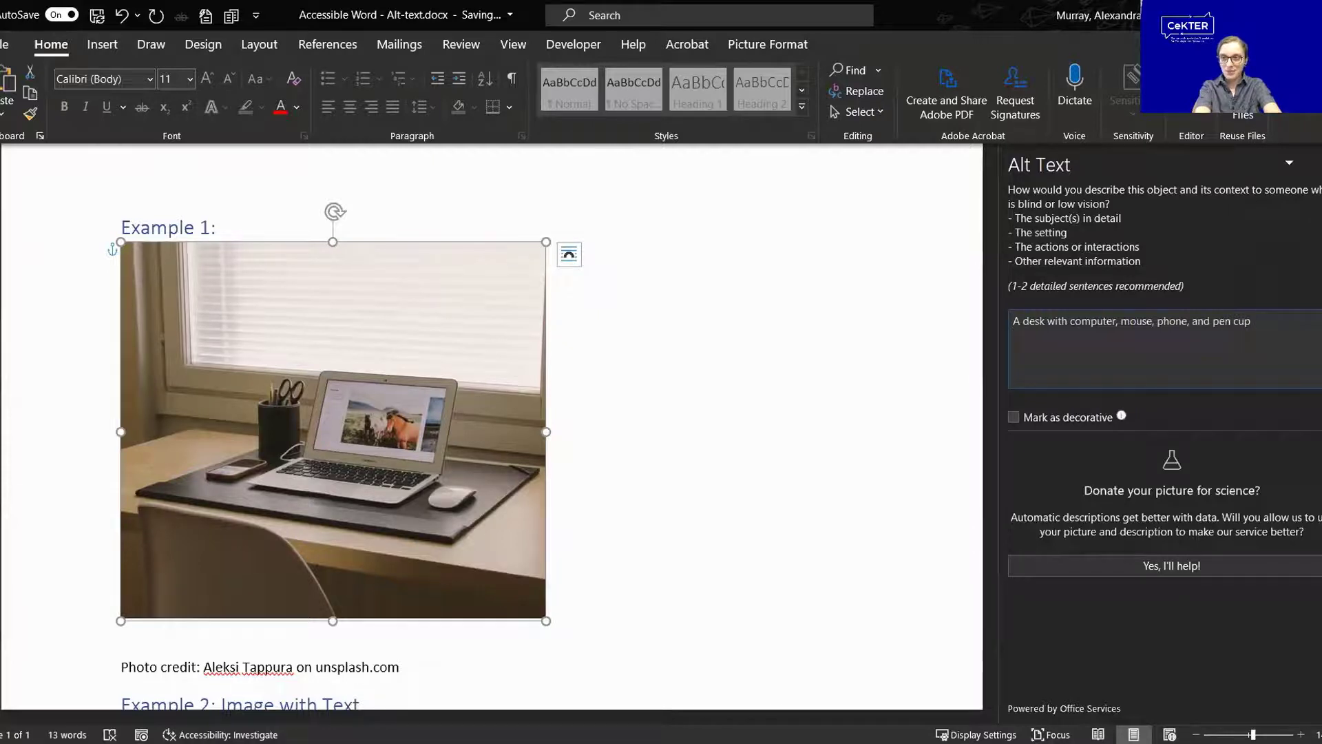
text( place d on it.)
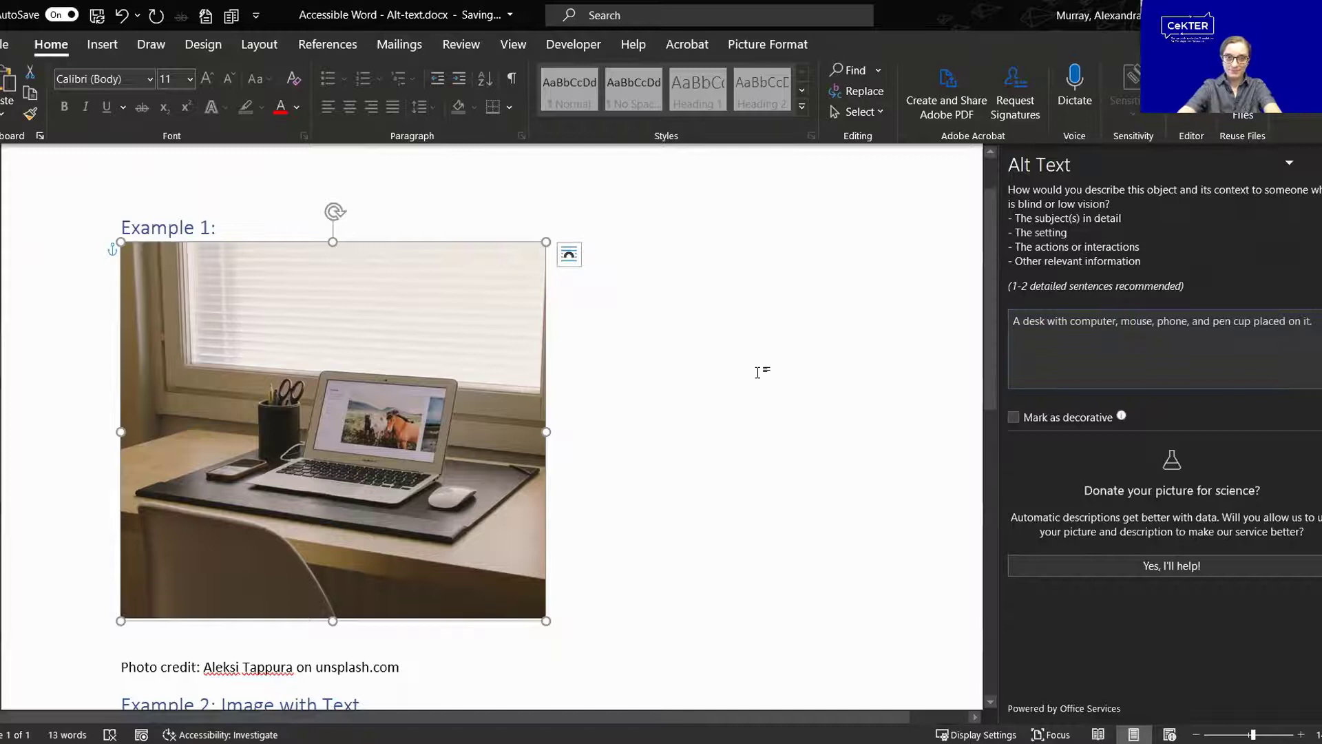
click(688, 298)
Step: Append '(CeKTER)' to the Example 2 logo's existing alt text after 'Employment Research'
scroll(689, 298, down, 10)
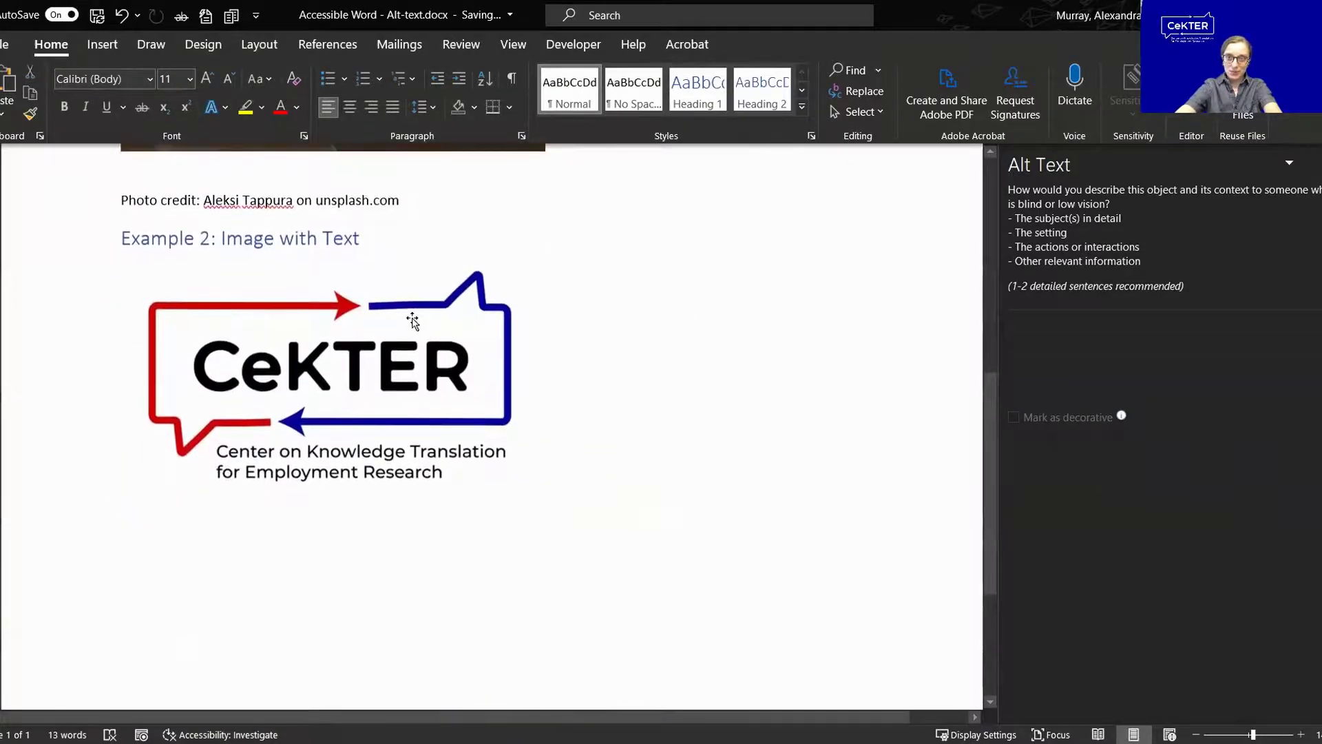
click(442, 439)
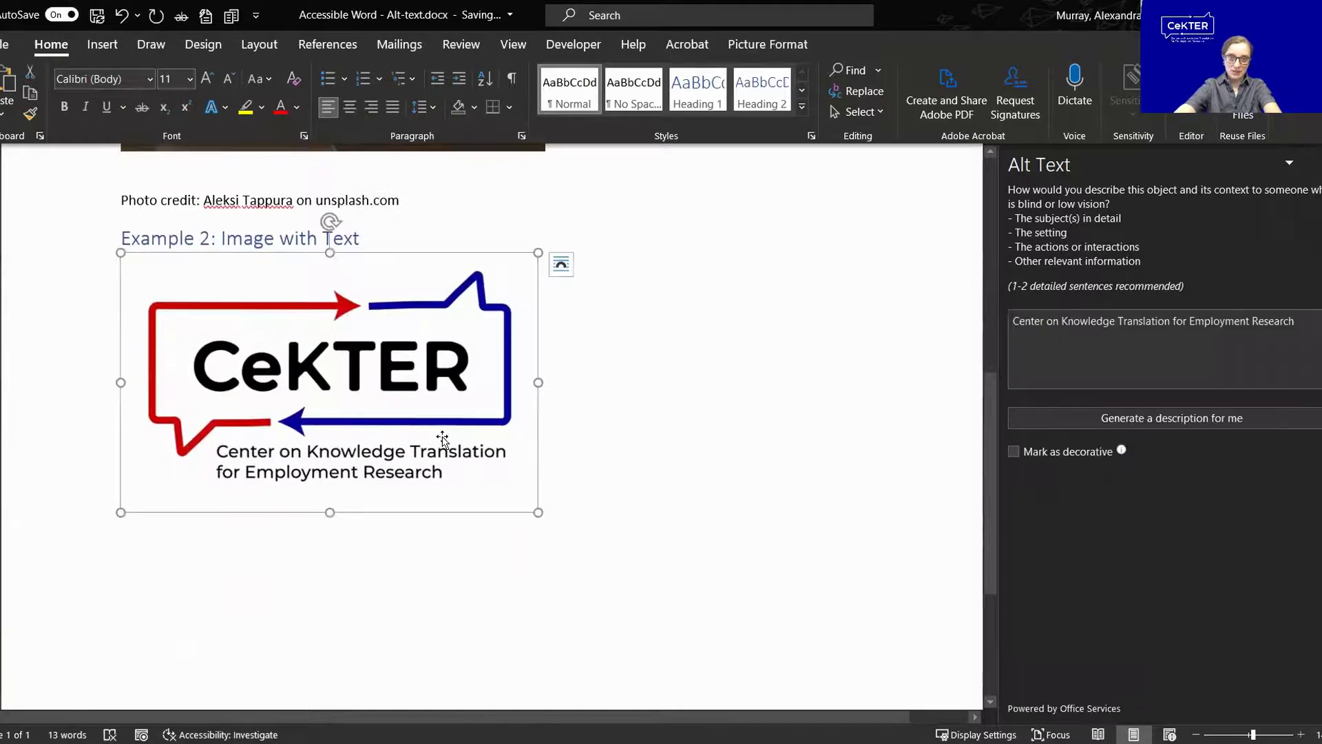
right_click(443, 439)
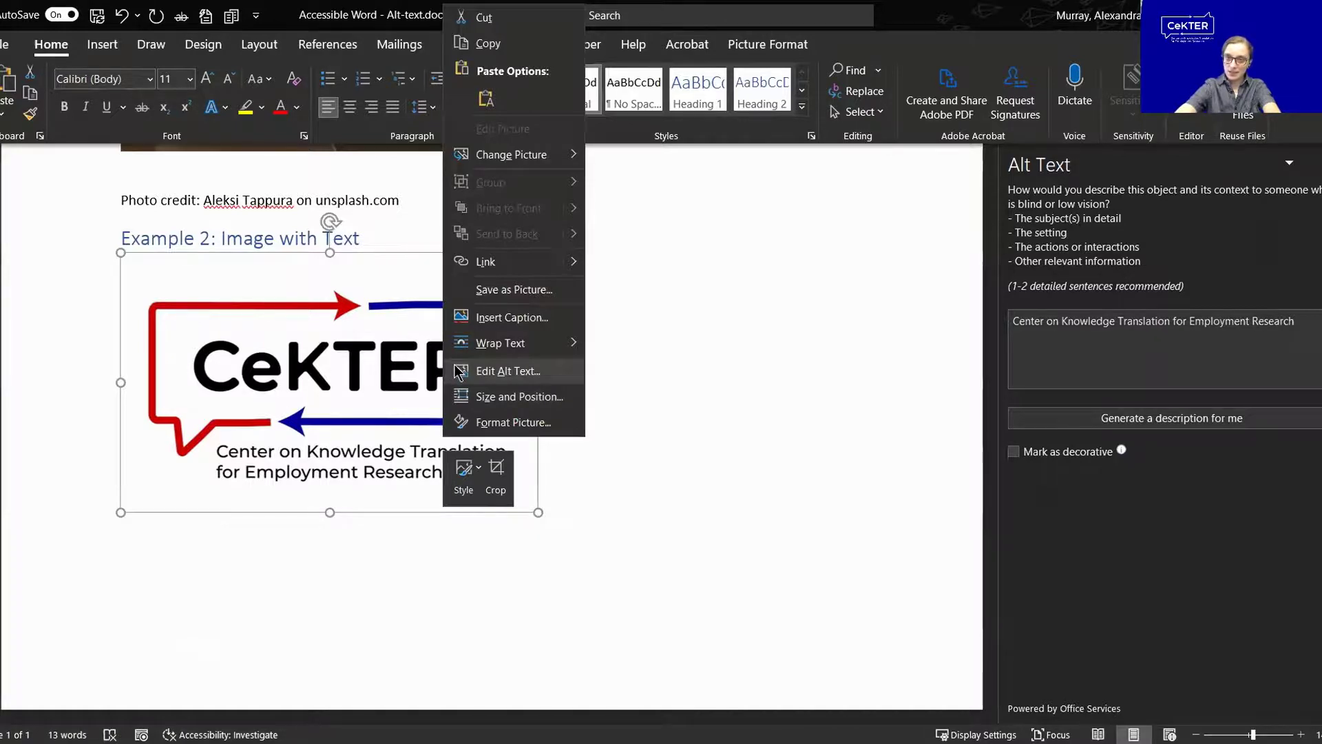
click(455, 367)
drag(1303, 327, 1000, 321)
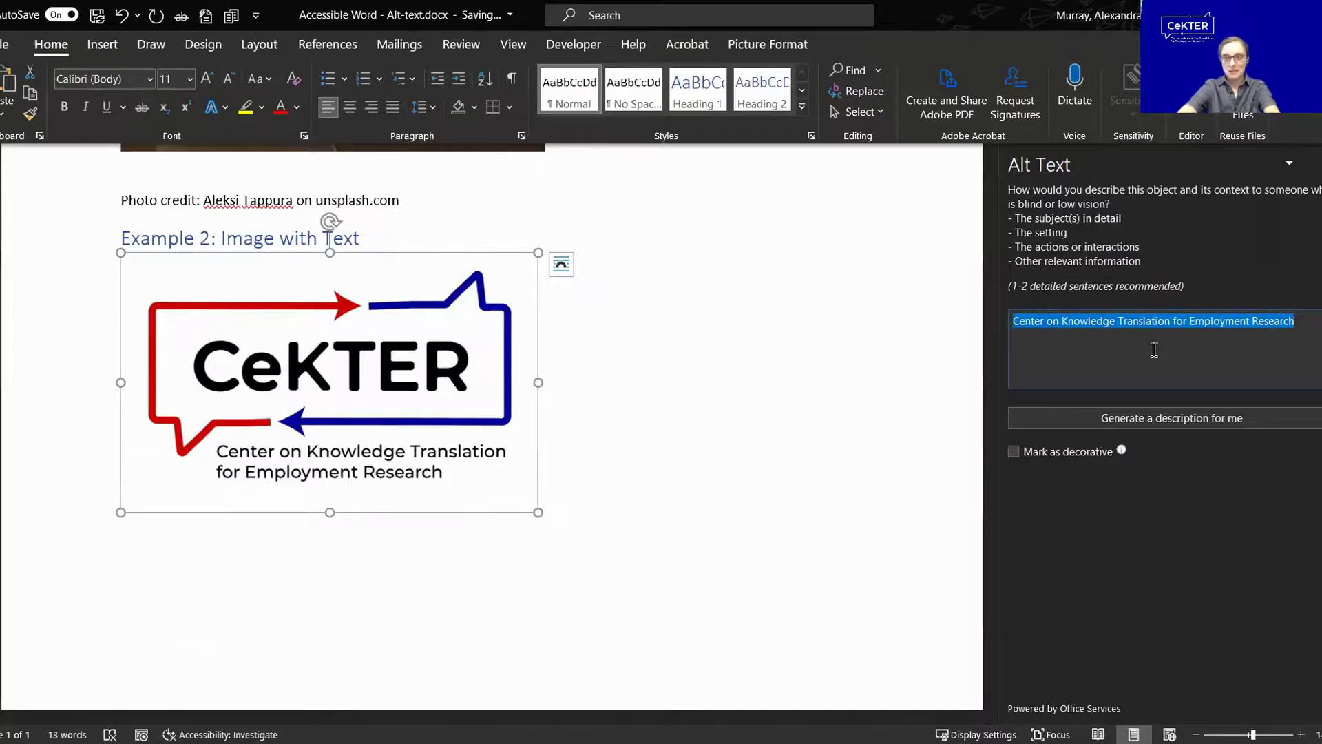
click(1227, 334)
text((cek)
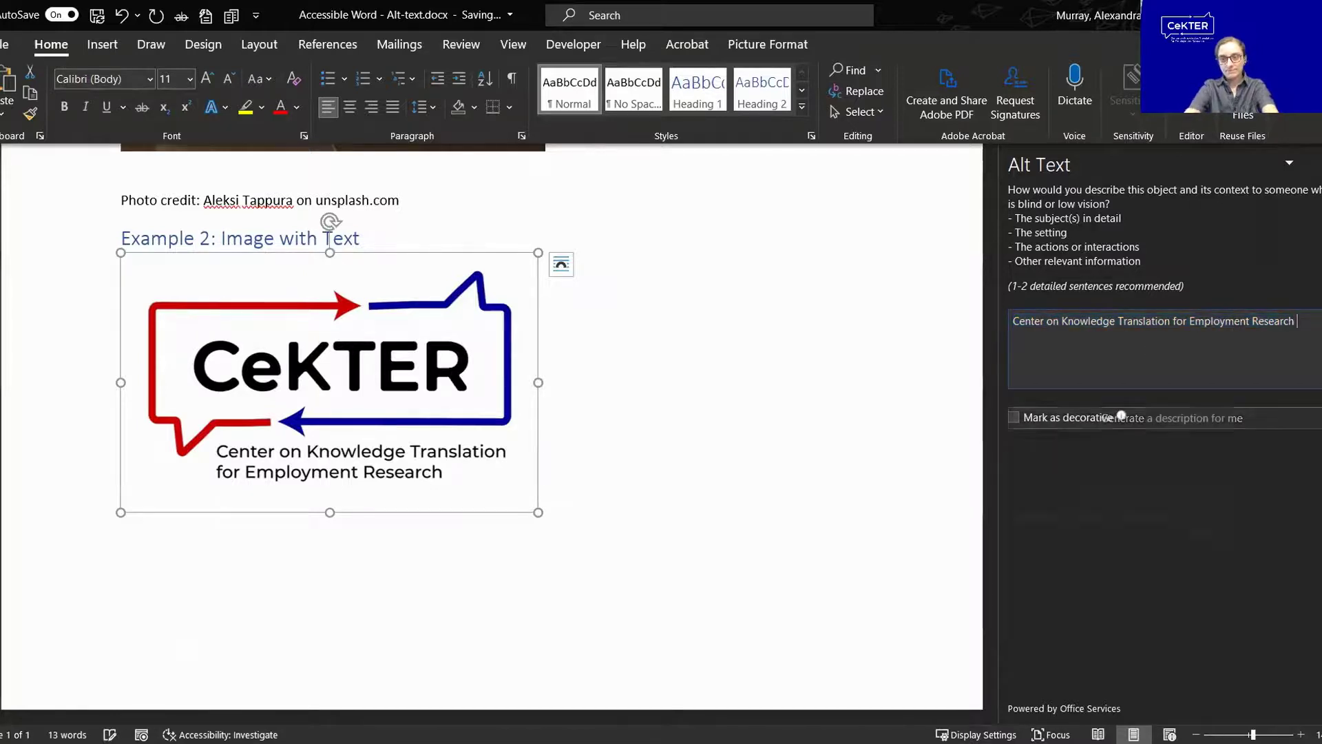
key(BackSpace)
key(BackSpace)
key(BackSpace)
text(CeKTER)
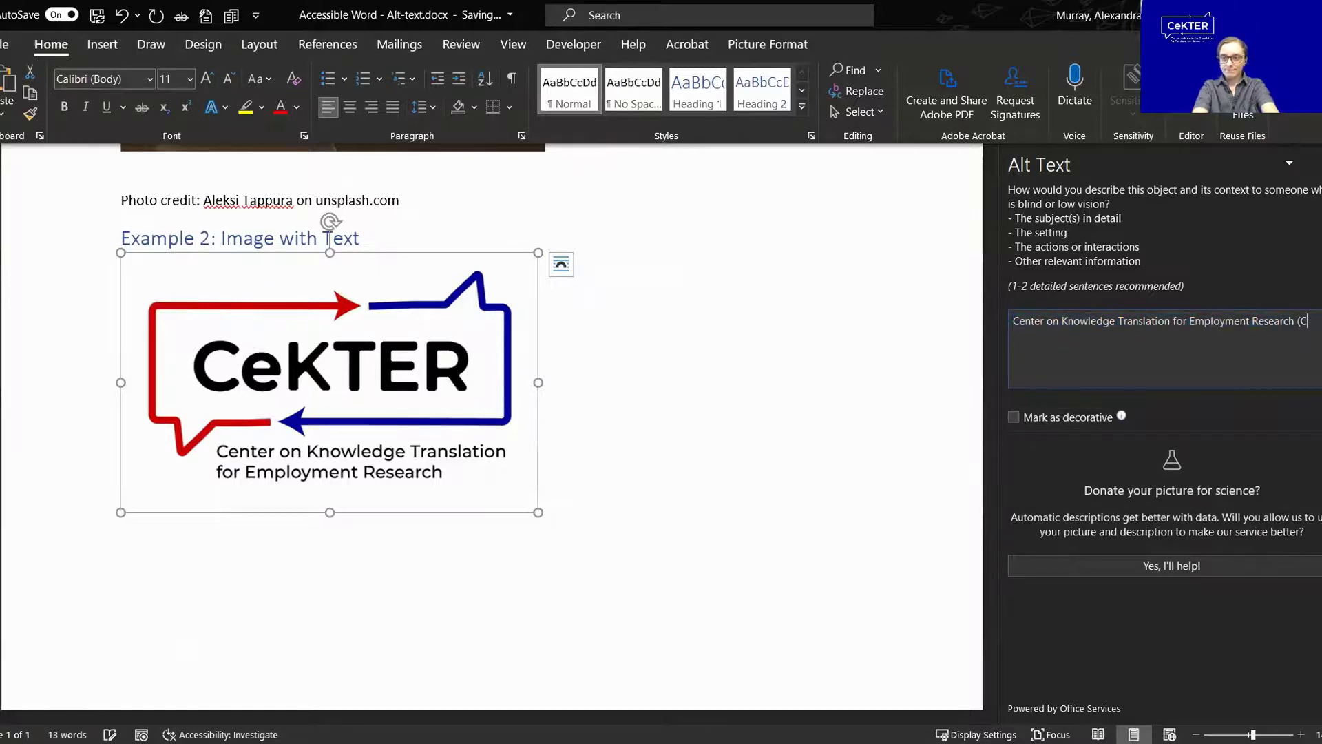
text())
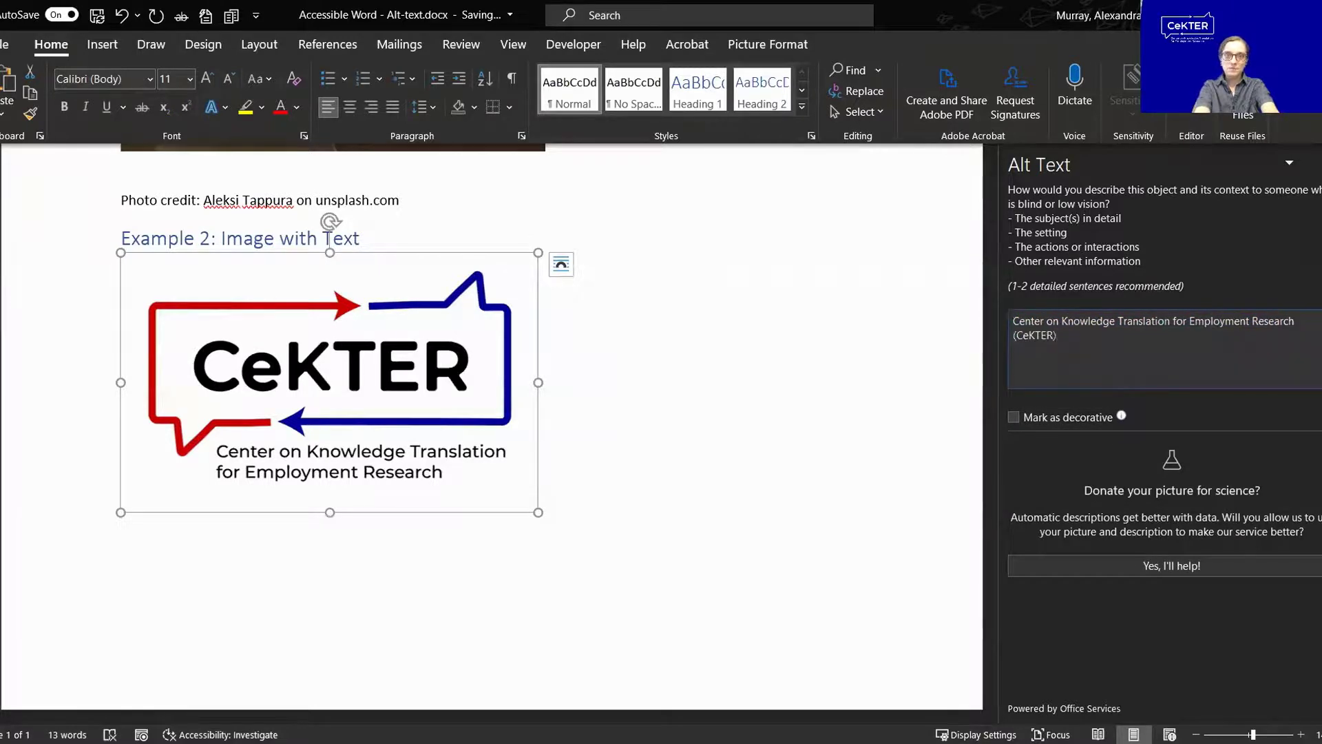